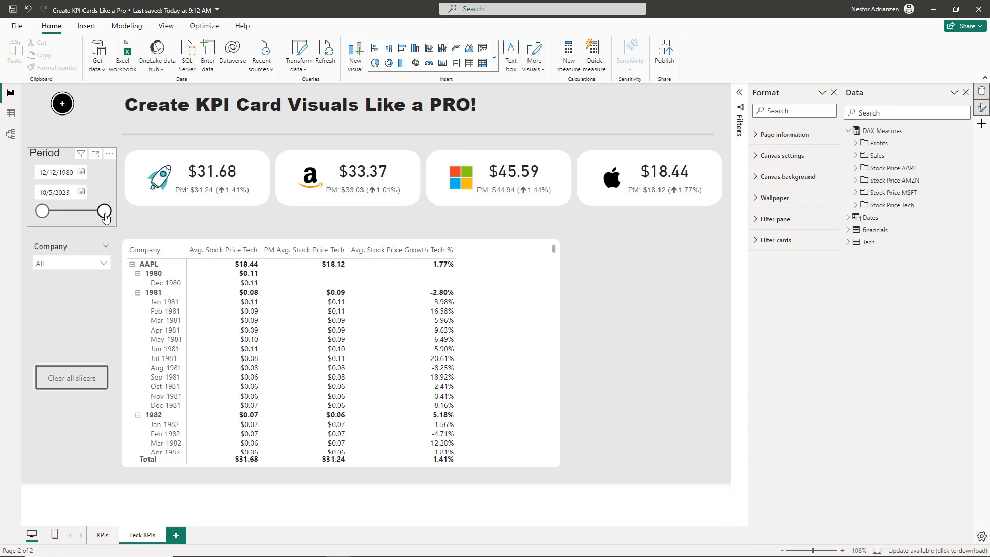
Move the end of the Period slicer to an earlier date to check the KPI cards and matrix.
left_click_drag(105, 211, 85, 212)
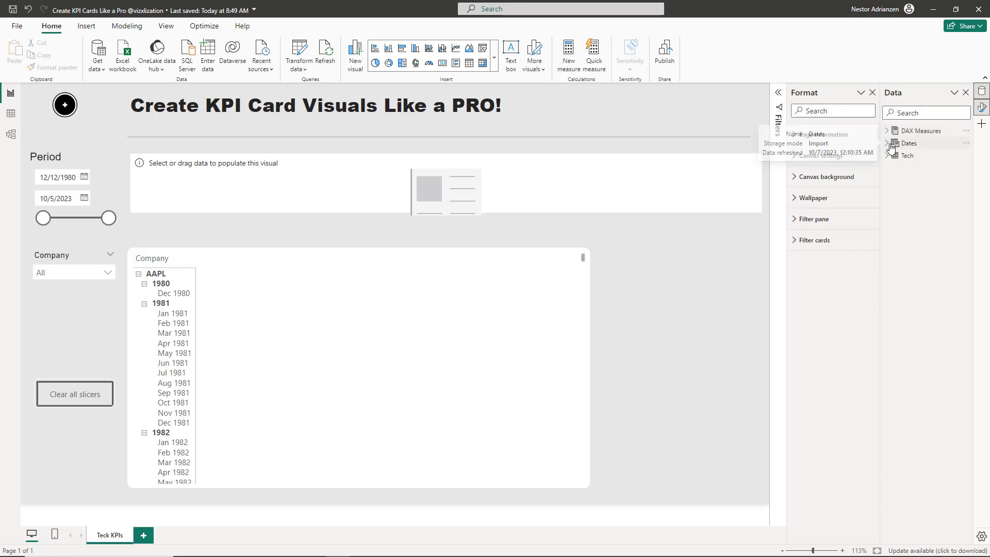
Look through the fields of the Dates and Tech tables in the data model.
left_click(888, 144)
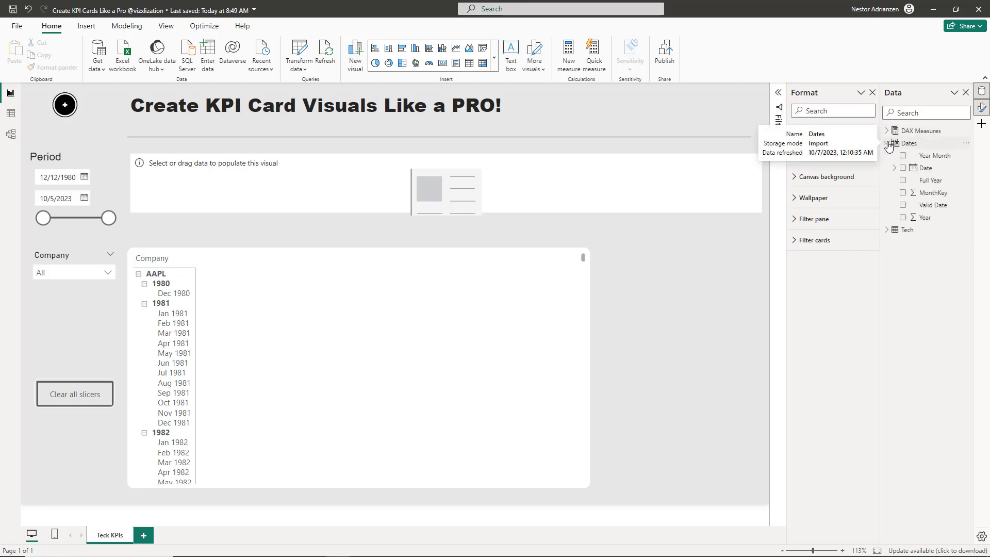
left_click(888, 144)
left_click(887, 156)
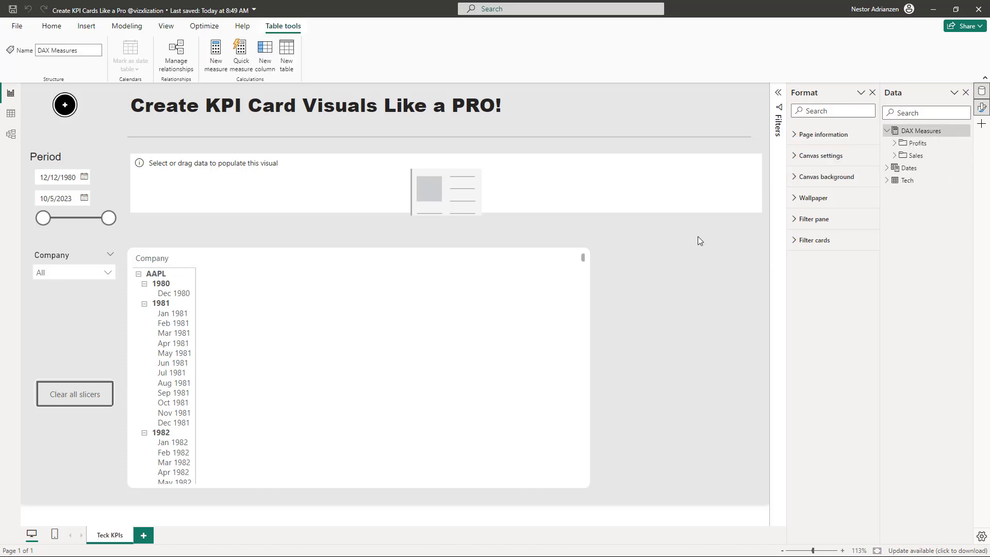
Create a new measure named Avg. Stock Price in the DAX Measures table.
right_click(921, 131)
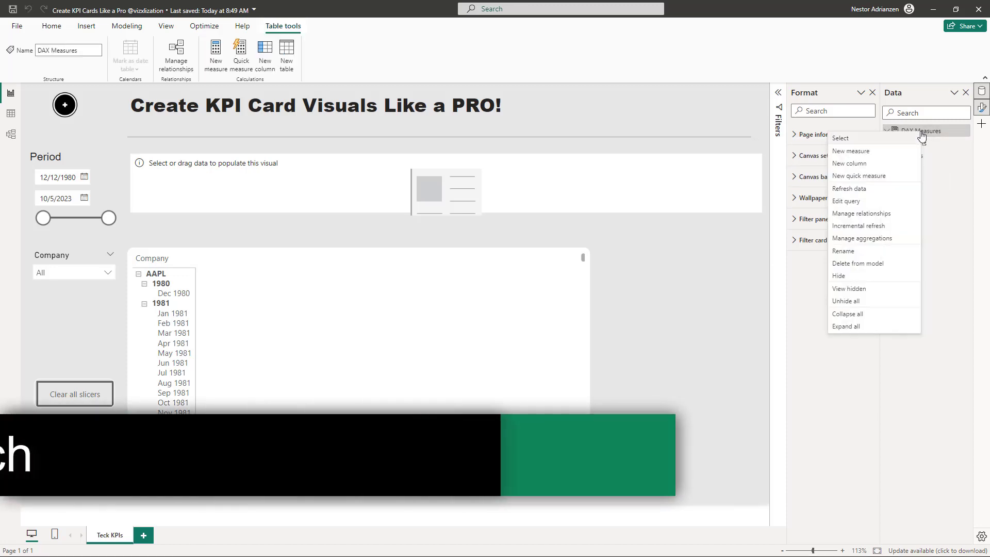
left_click(879, 155)
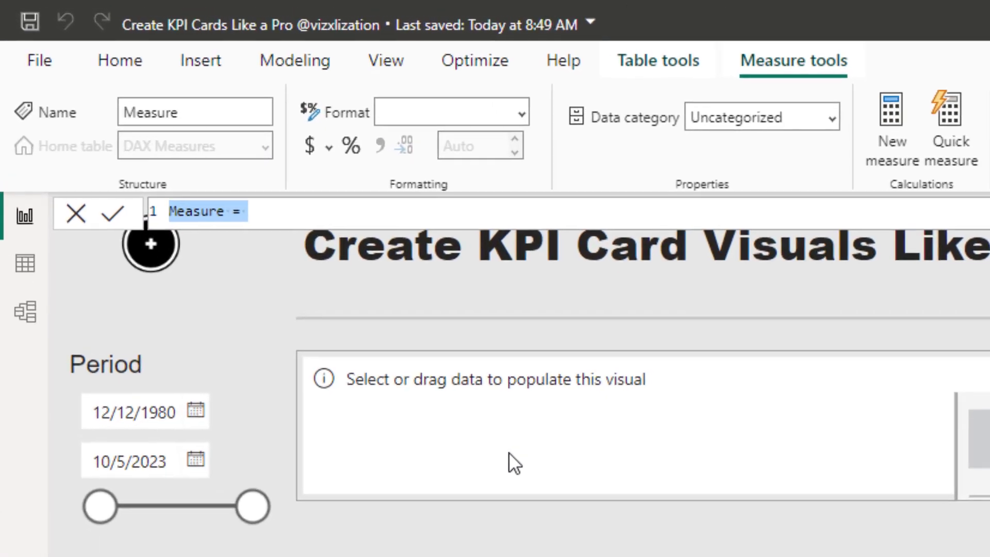
type("Avg. Stock Price")
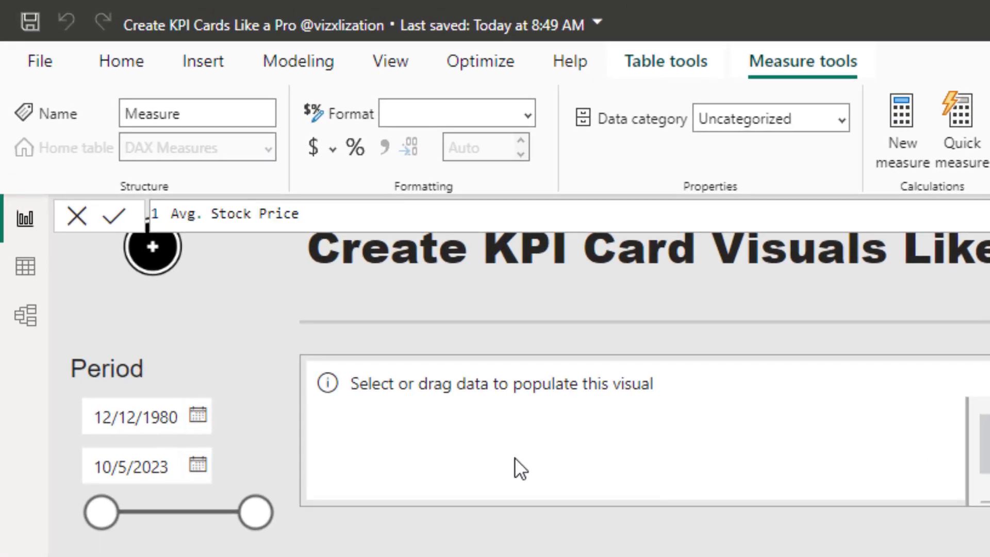
key("shift+Return")
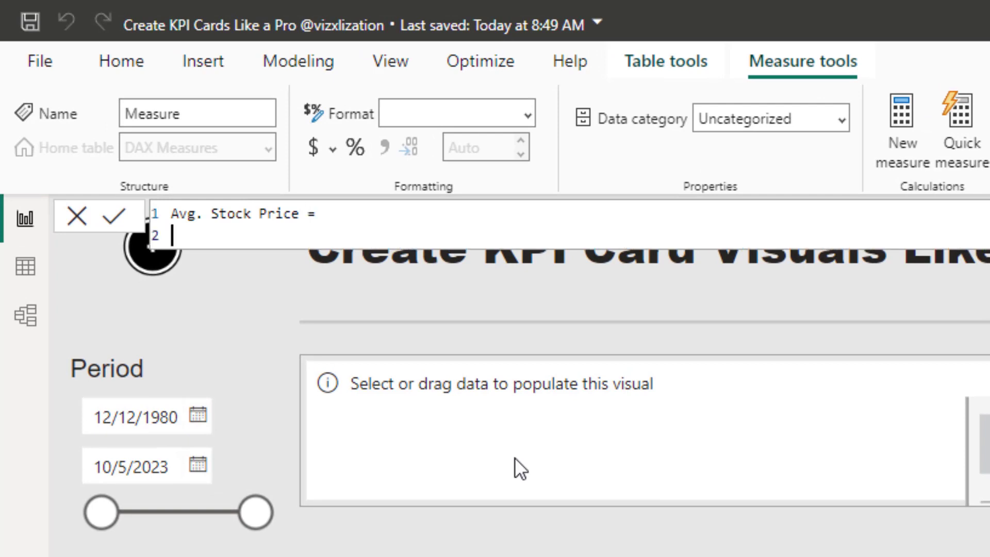
Start the Avg. Stock Price formula with CALCULATE over AVERAGE(Tech[Stock Price]).
type("cal")
key("Tab")
key("shift+Return")
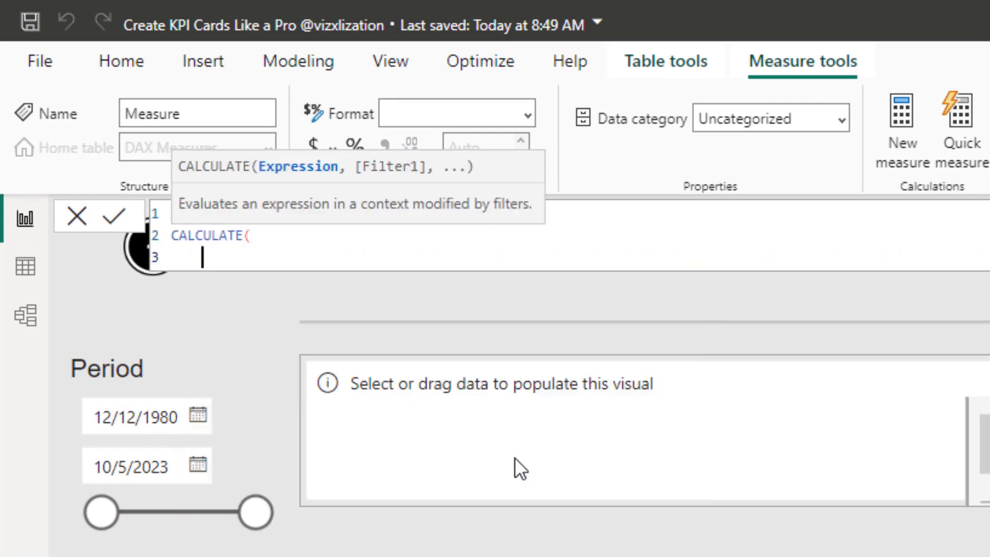
type("ave")
key("Tab")
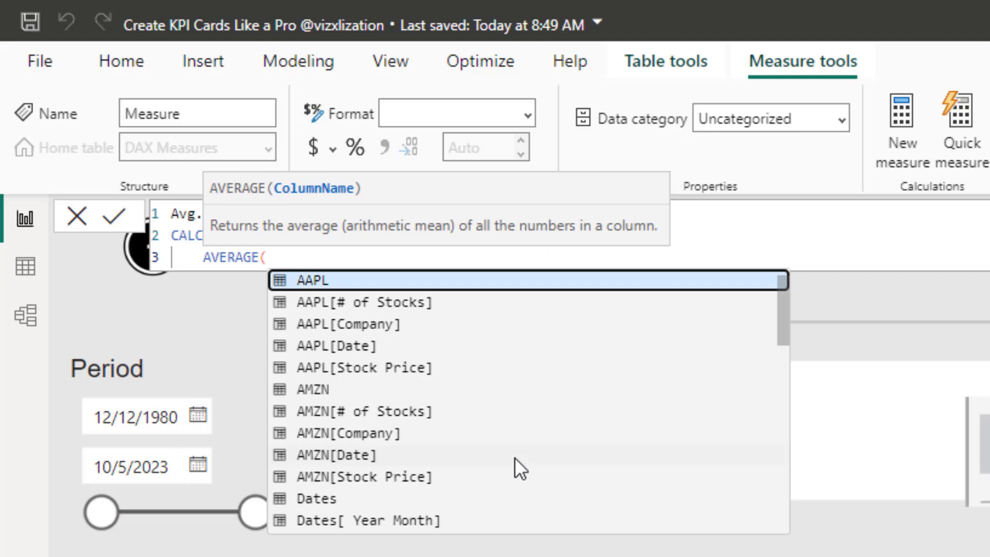
type("stock")
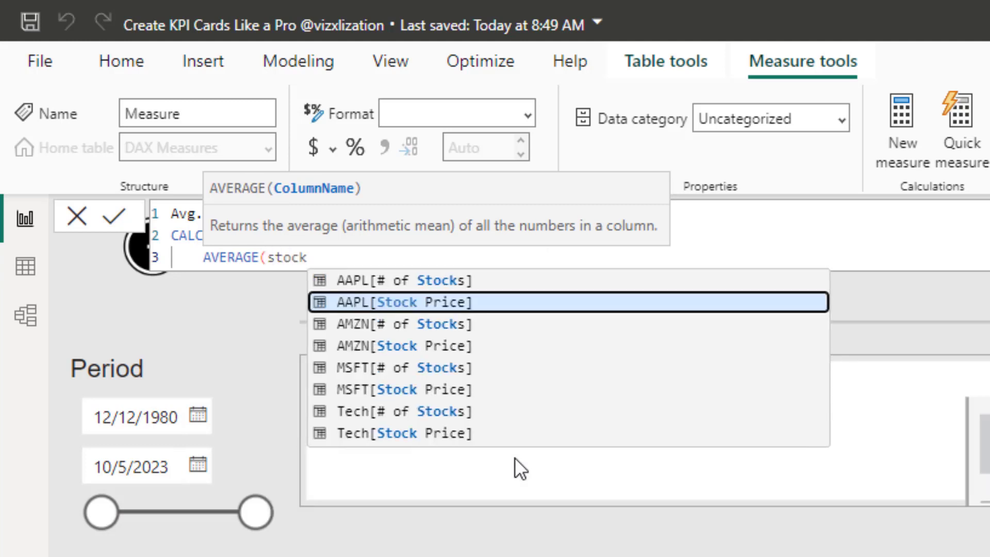
left_click(418, 435)
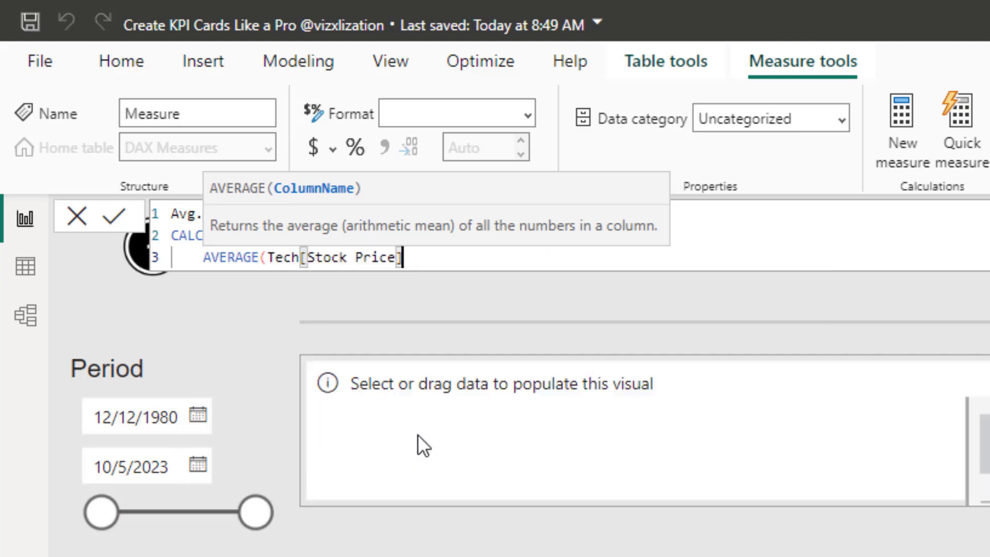
type(")")
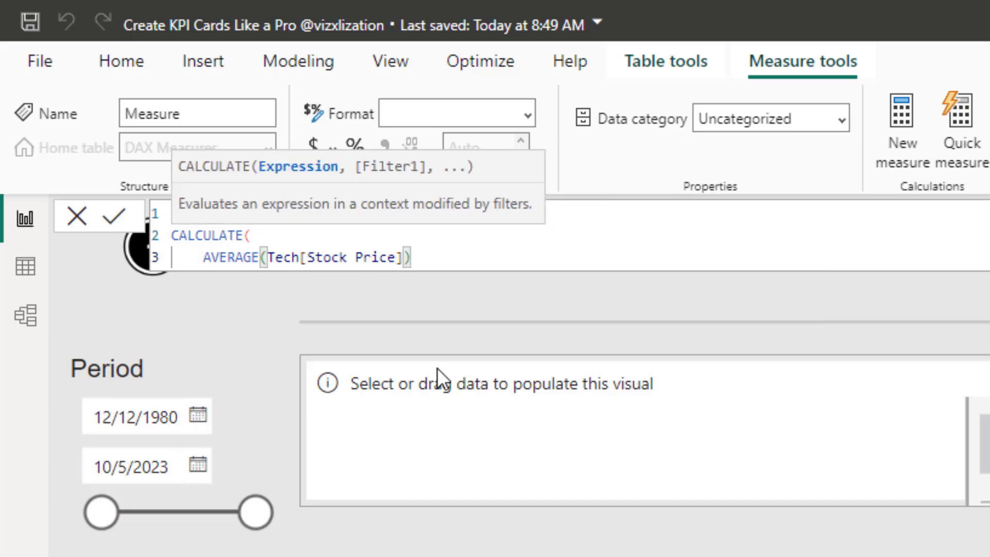
Add a CALCULATE filter restricting Tech[Company] to the list {"AAPL", "AMZN","MSFT"}.
type(",")
key("shift+Return")
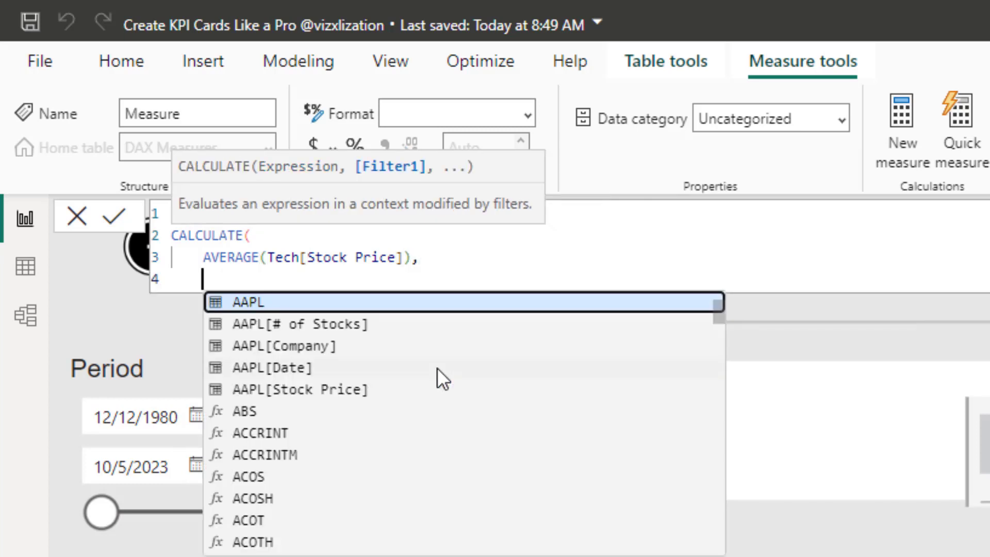
left_click(352, 281)
type("tech")
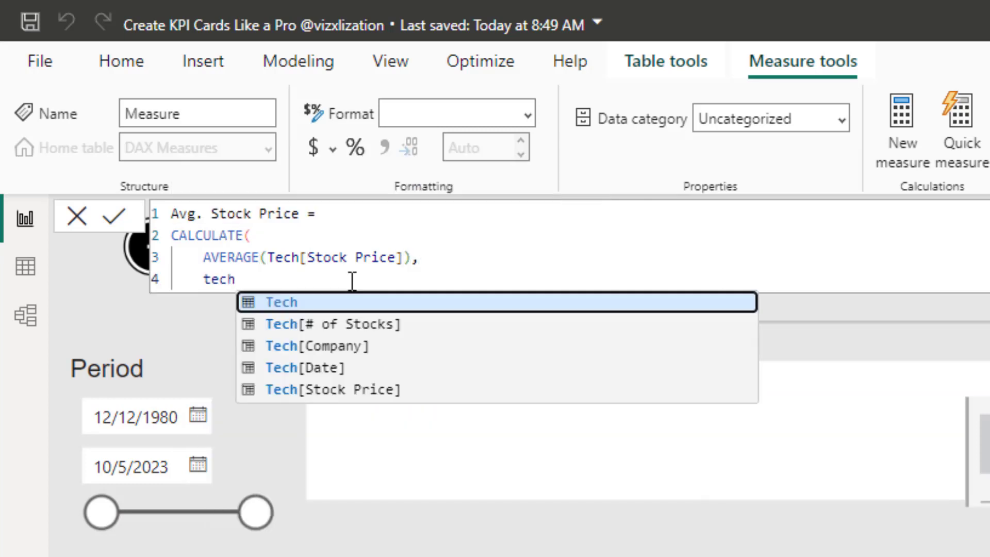
left_click(341, 351)
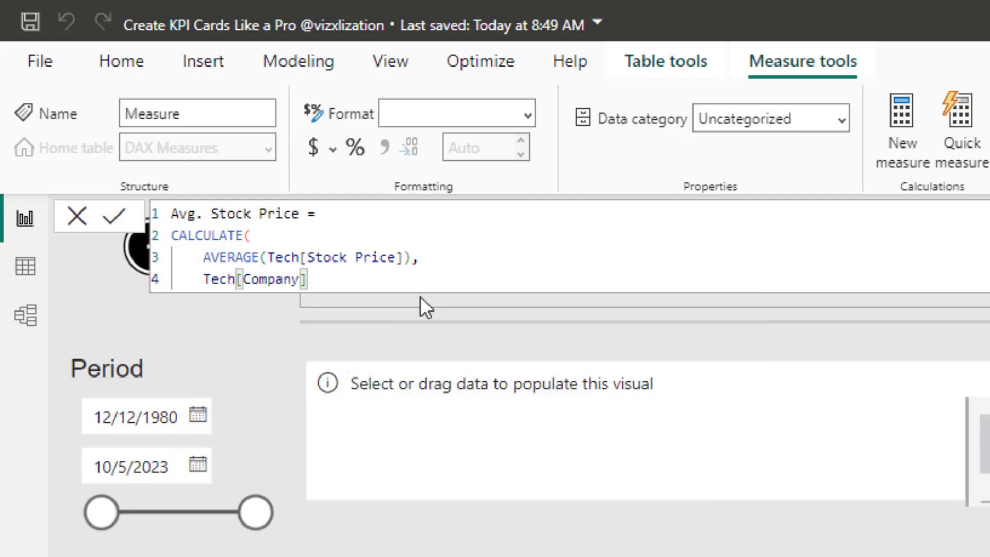
type("in {\"")
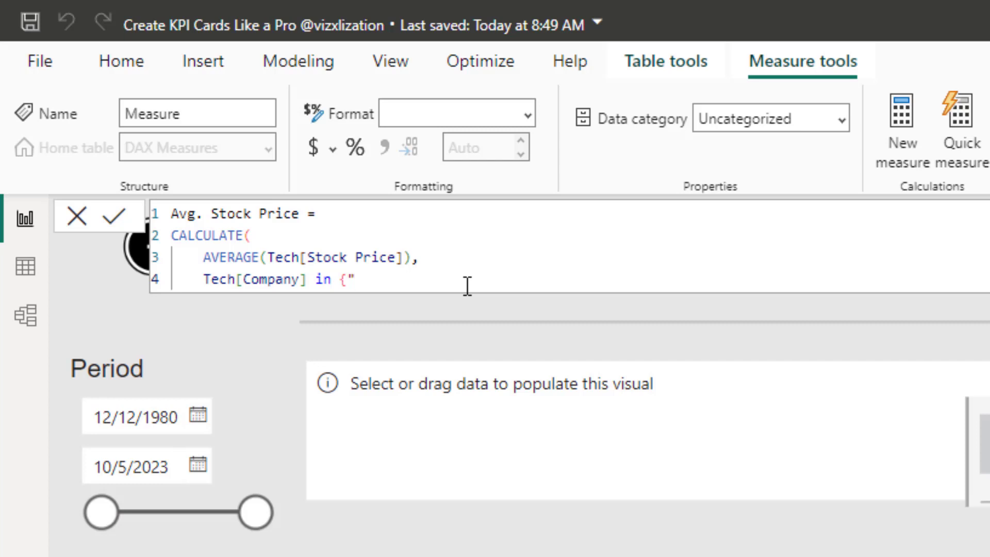
type("AAPL\", \"AM")
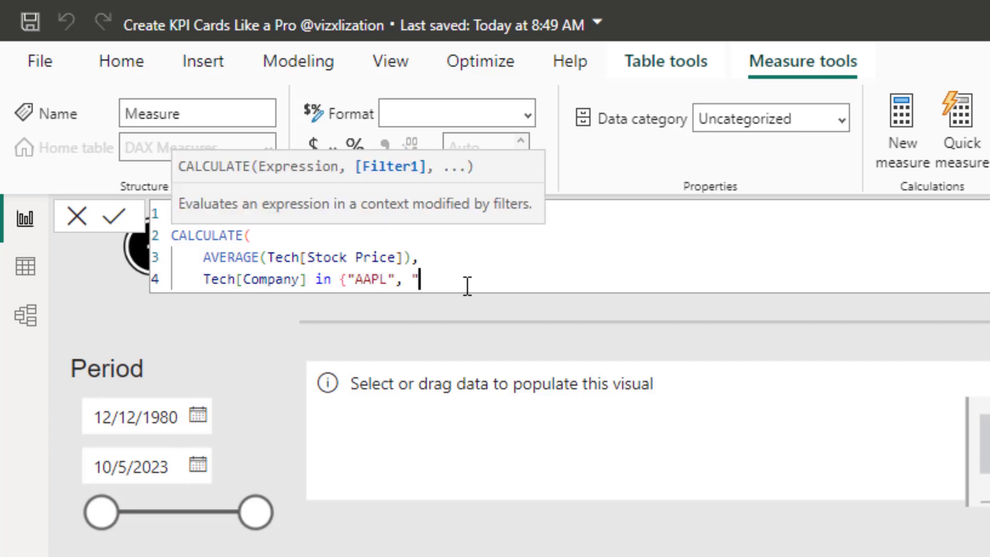
type("ZN\",\"MSFT\"}")
Wrap the Tech[Company] filter in KEEPFILTERS, then close and commit the Avg. Stock Price measure.
left_click(203, 279)
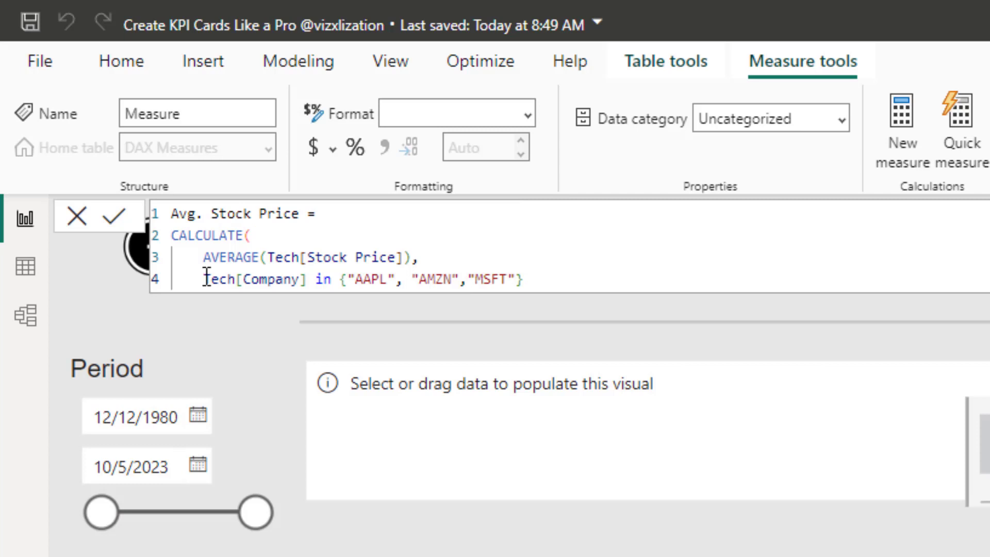
type("kee")
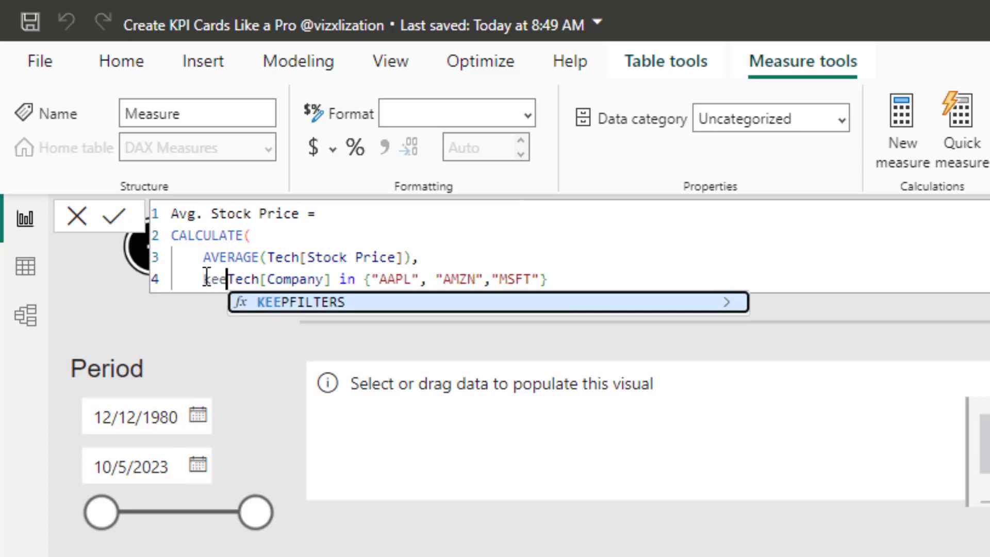
key("Tab")
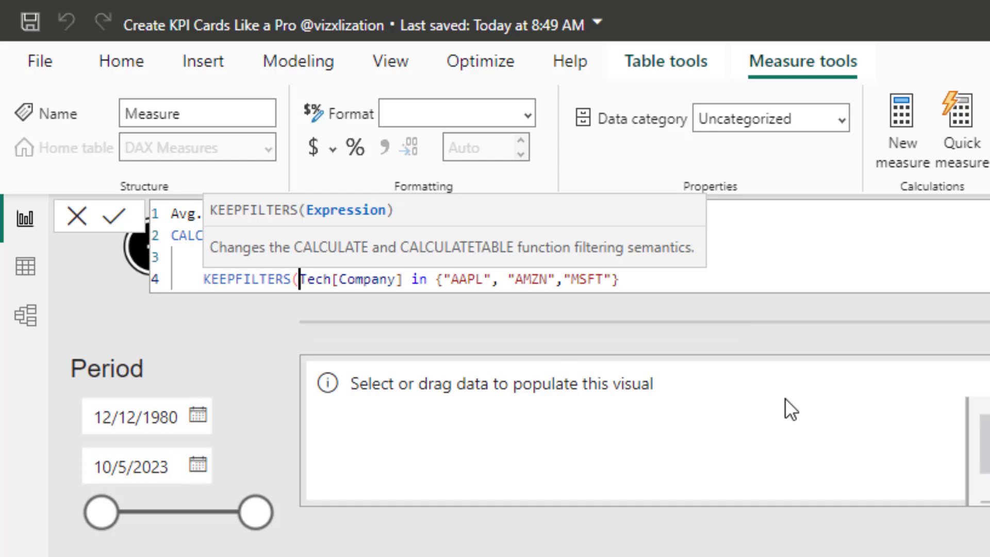
left_click(664, 282)
type(")")
key("Return")
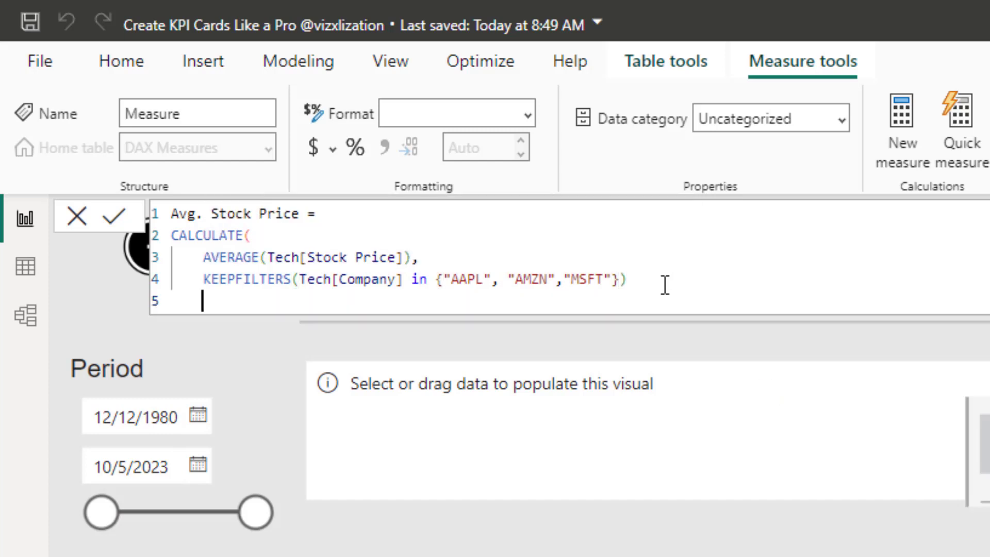
type(")")
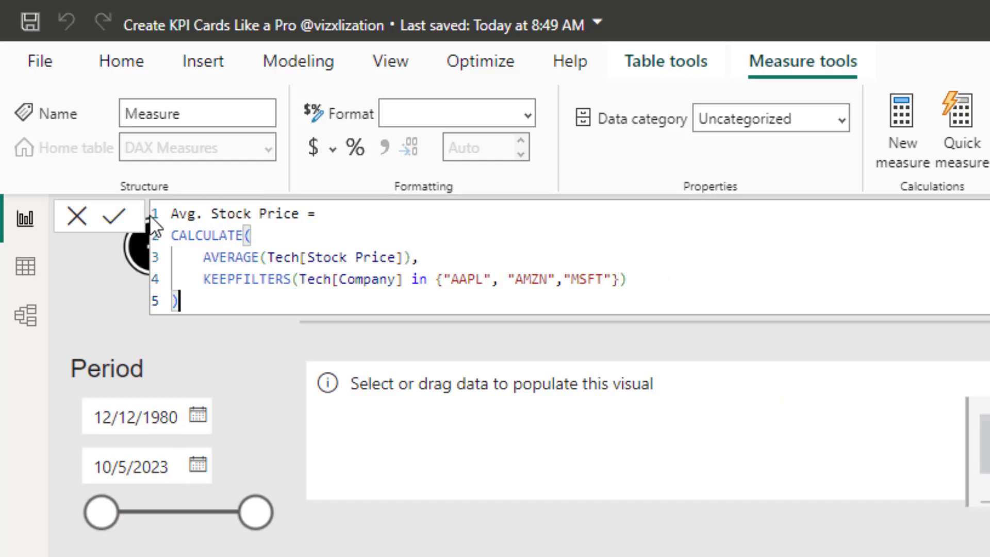
left_click(120, 219)
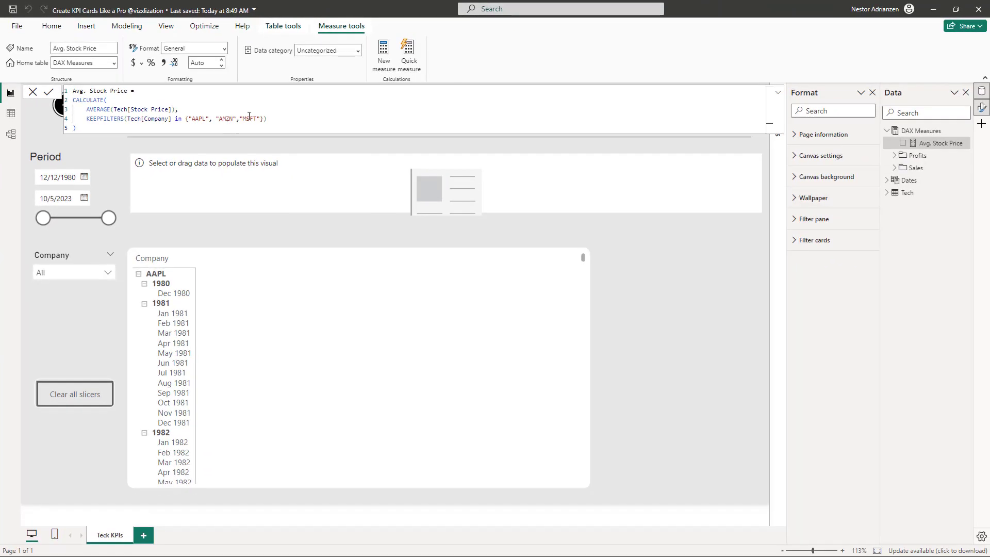
Create another measure in the DAX Measures table named PM Avg. Stock Price.
right_click(929, 145)
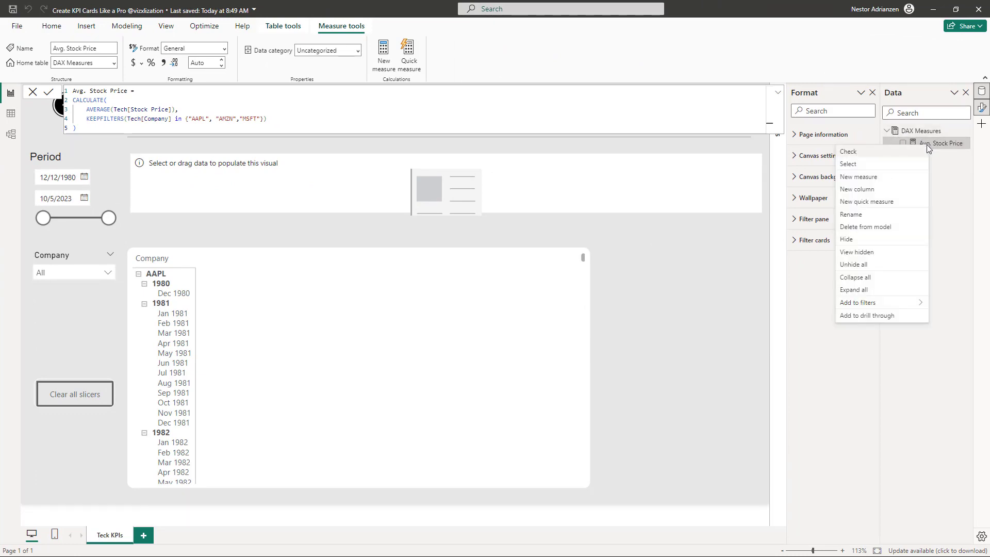
left_click(876, 178)
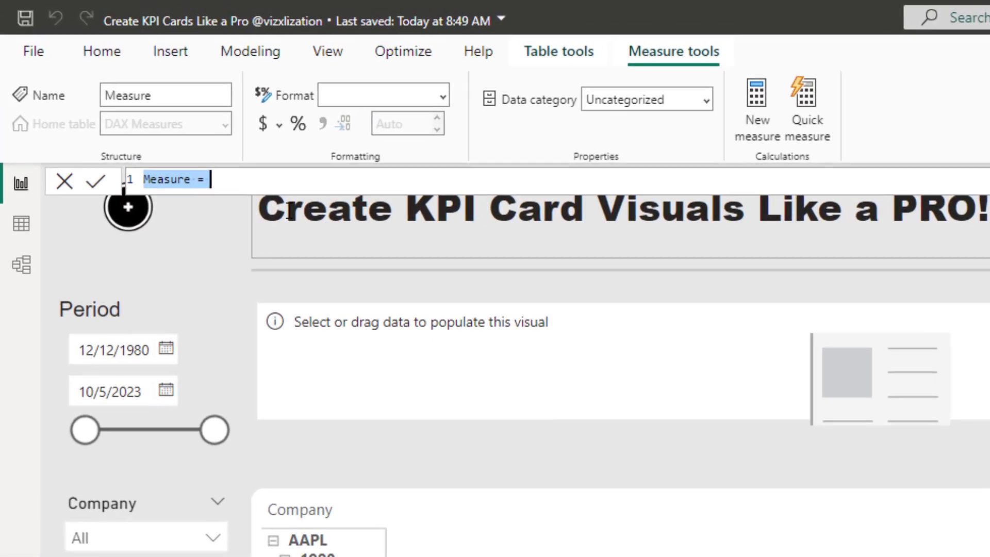
type("P")
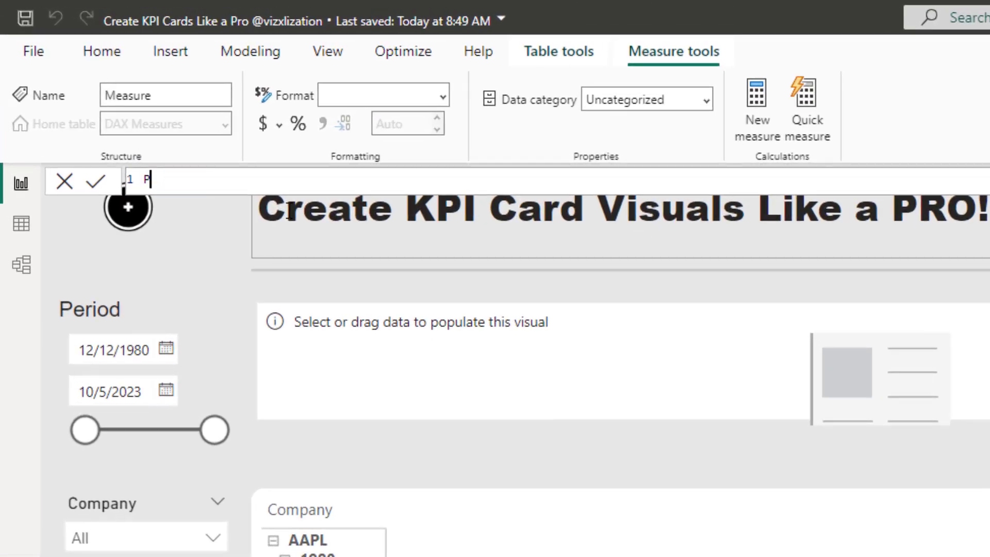
type("M Avg. Stock Price ")
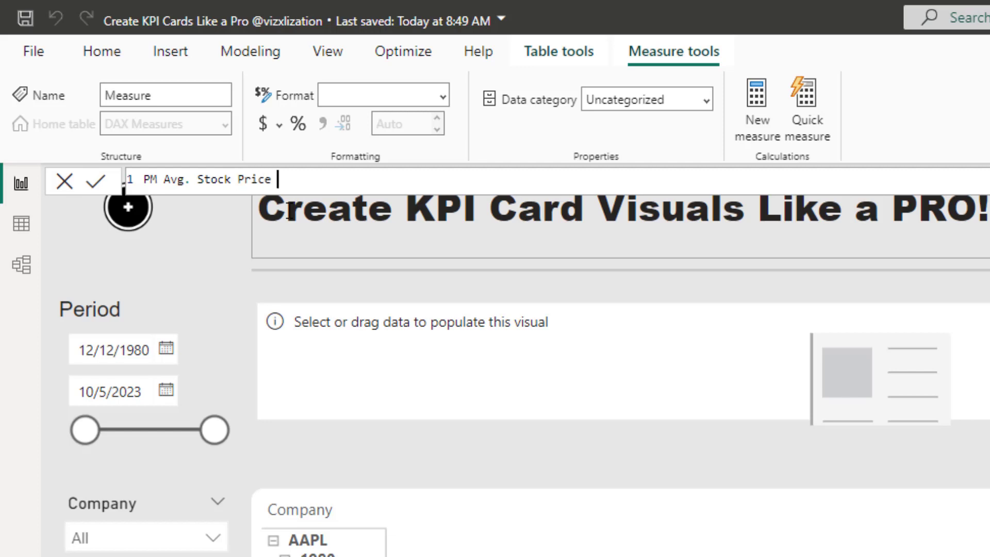
type("=")
key("shift+Return")
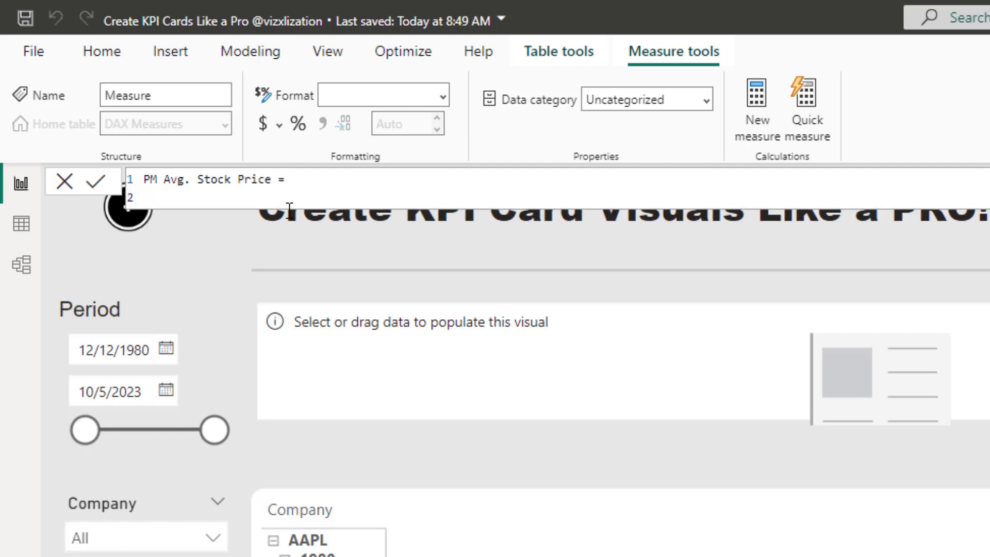
Start the PM Avg. Stock Price formula with CALCULATE and the [Avg. Stock Price] measure as its expression.
type("ca")
key("Tab")
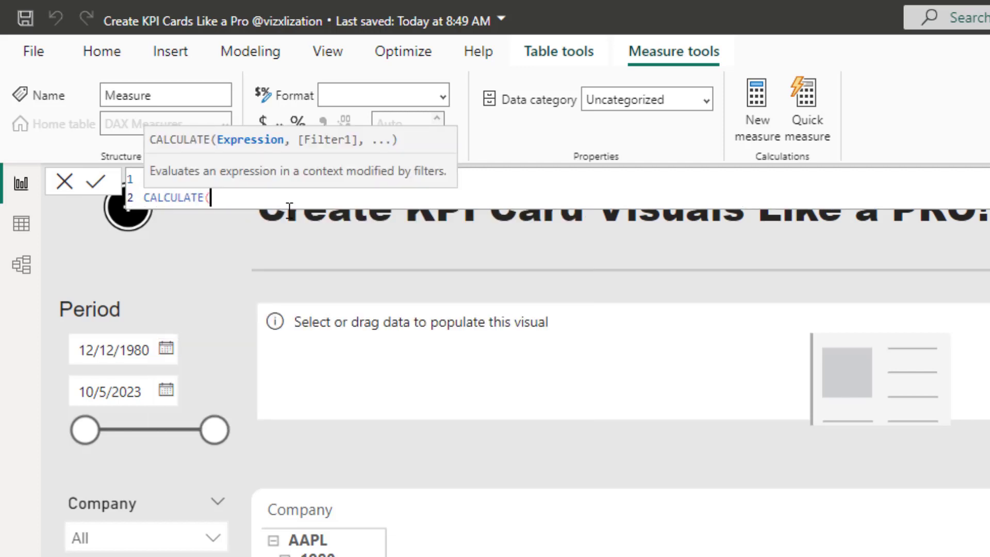
key("shift+Return")
type("sto")
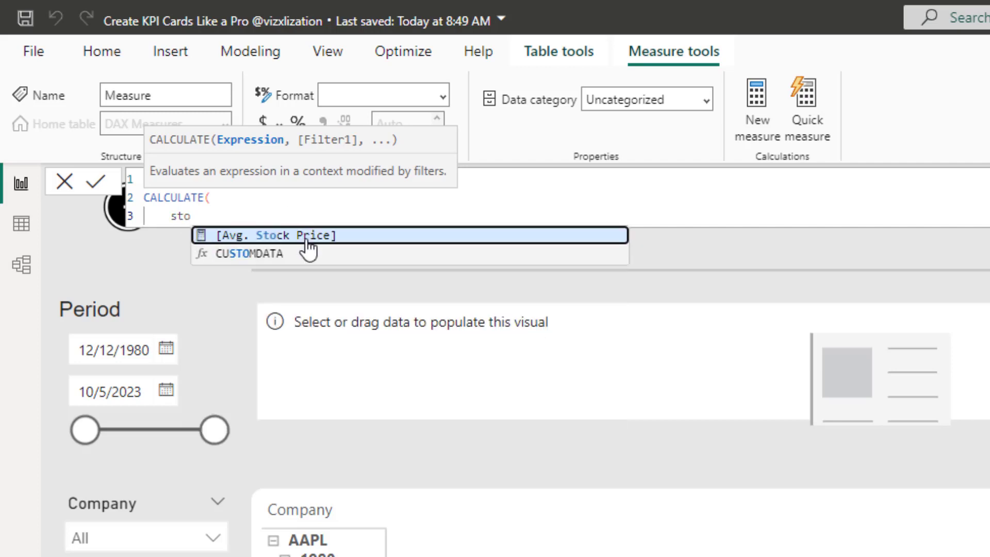
left_click(367, 238)
type(",")
key("shift+Return")
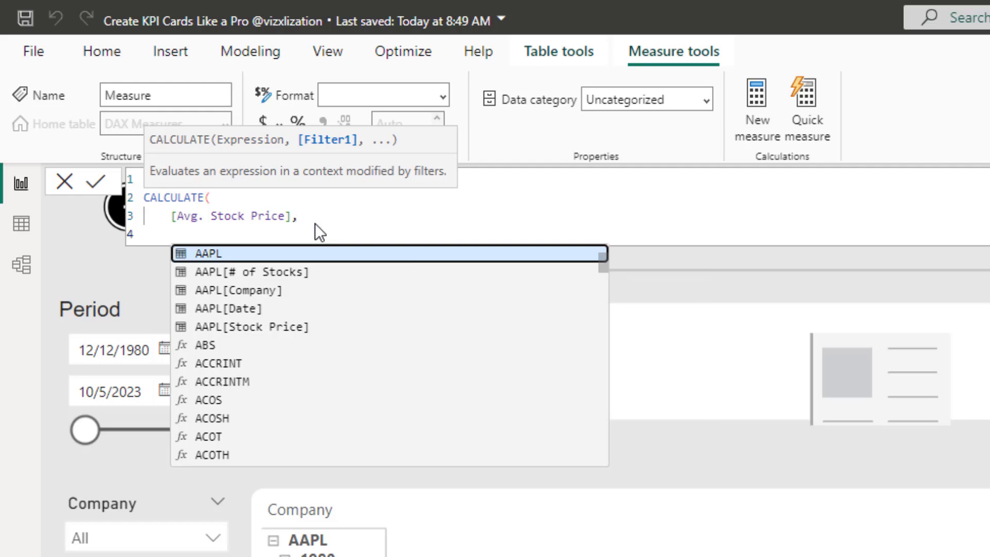
Add DATEADD( Dates[Date], -1, MONTH) as the CALCULATE filter, then close and commit the PM Avg. Stock Price measure.
type("Date")
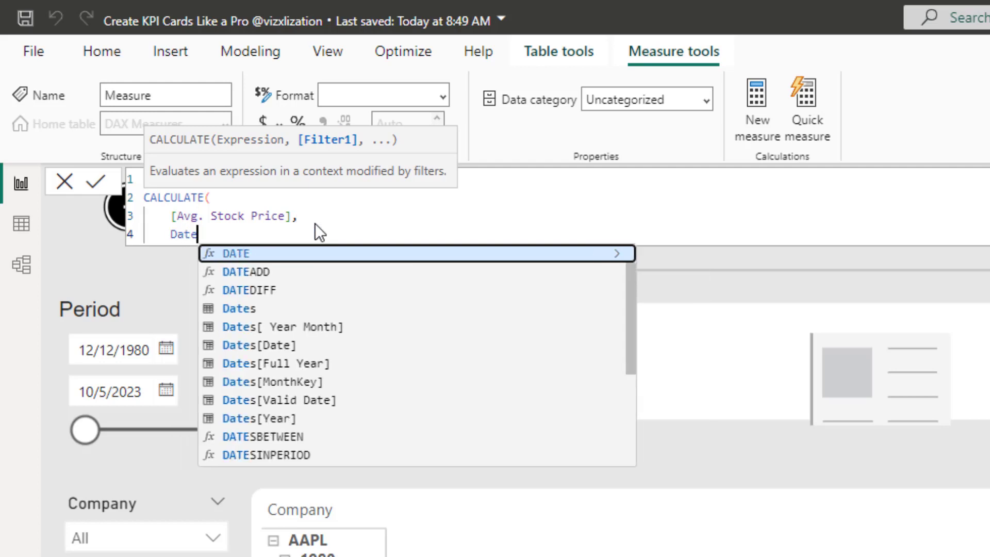
key("Down")
key("Tab")
type("date")
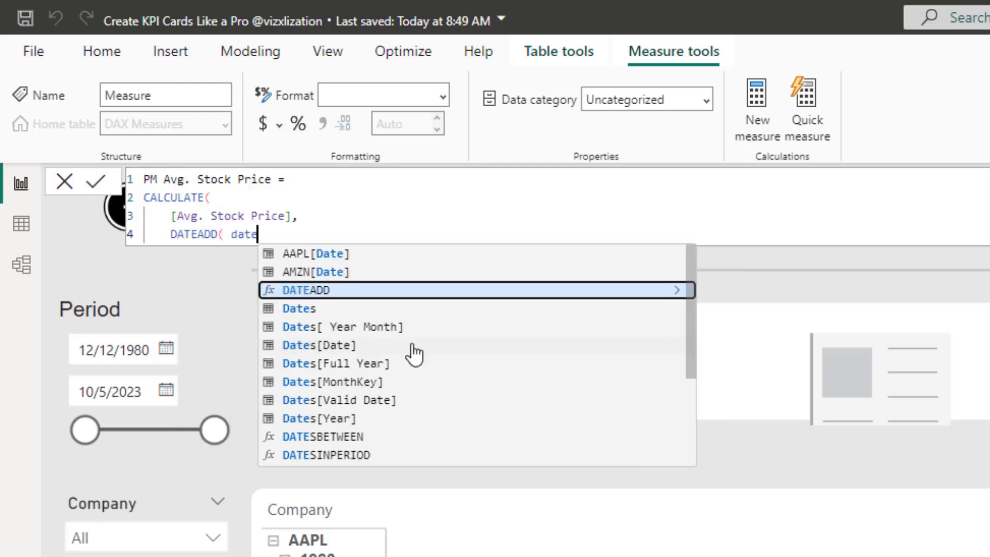
left_click(356, 346)
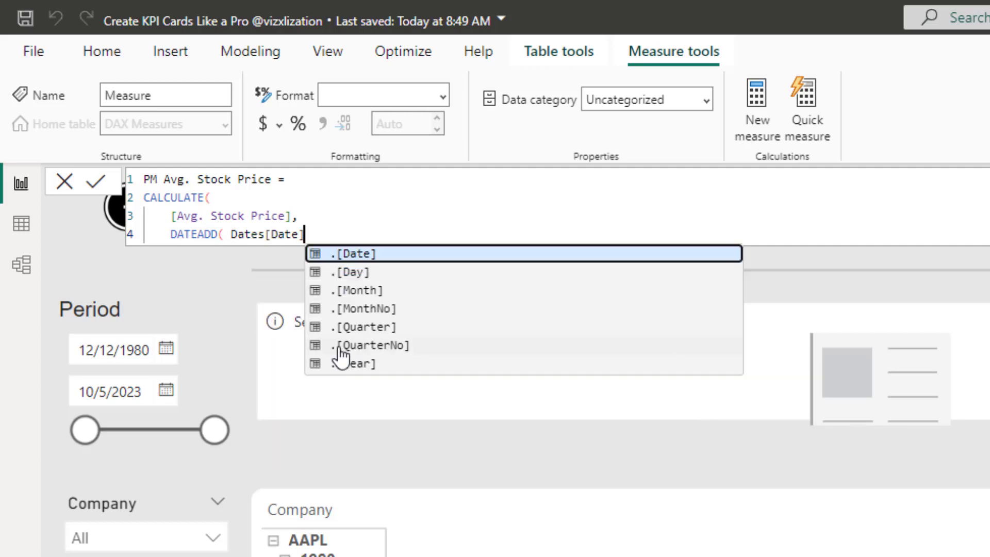
type(", -1,")
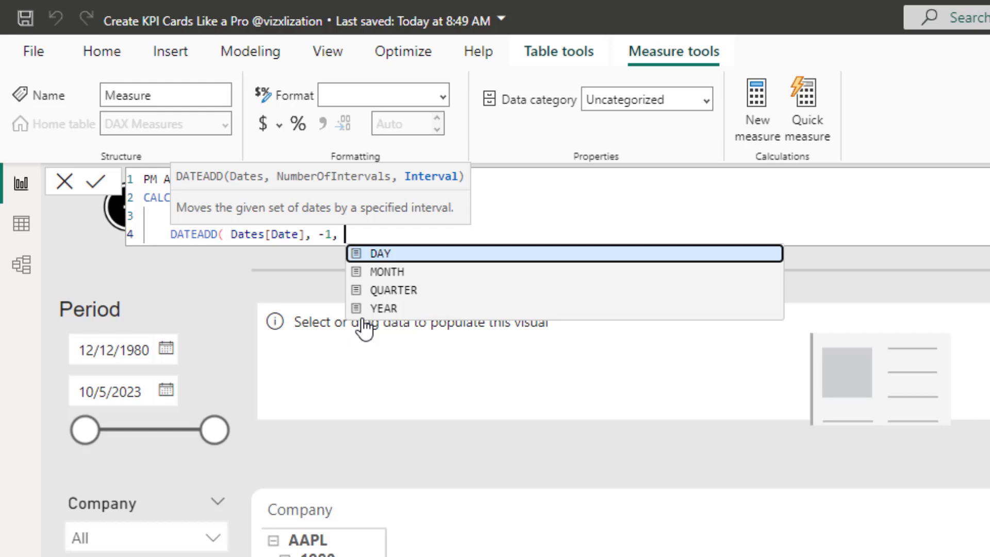
key("Down")
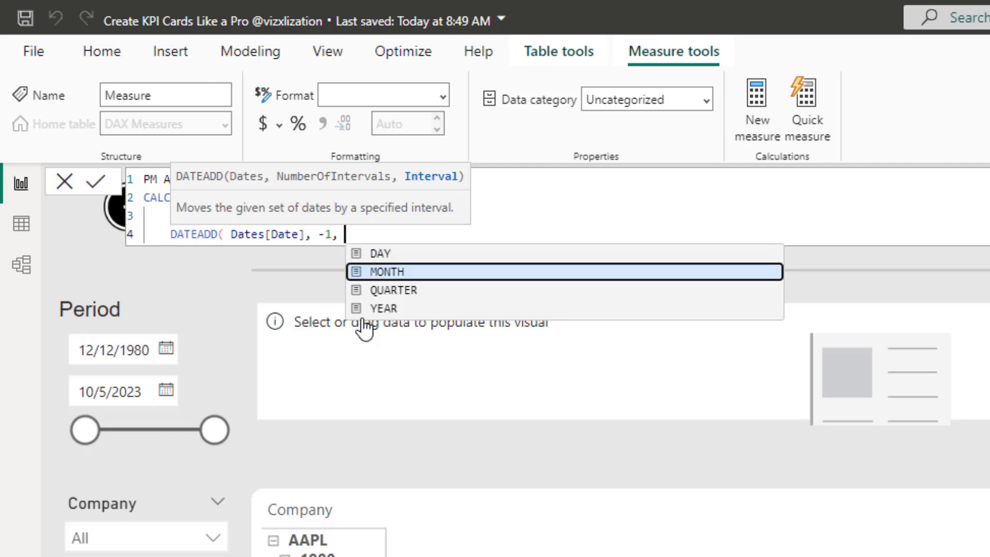
key("Tab")
type(")")
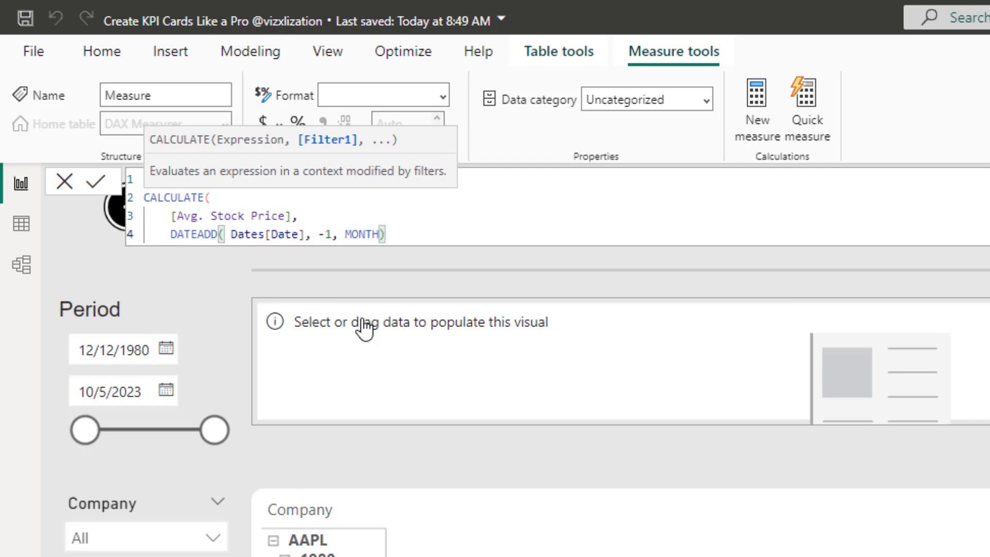
key("shift+Return")
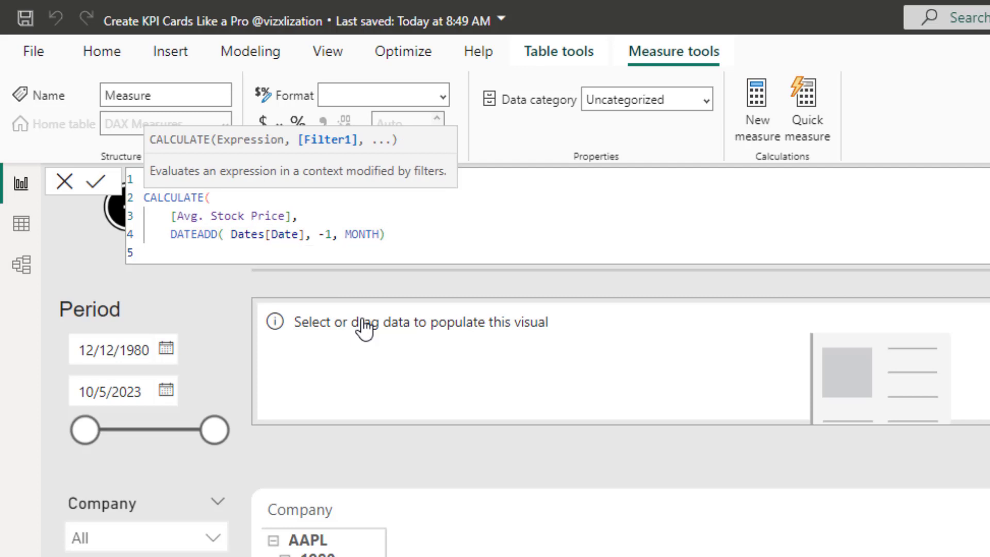
type(")")
key("Return")
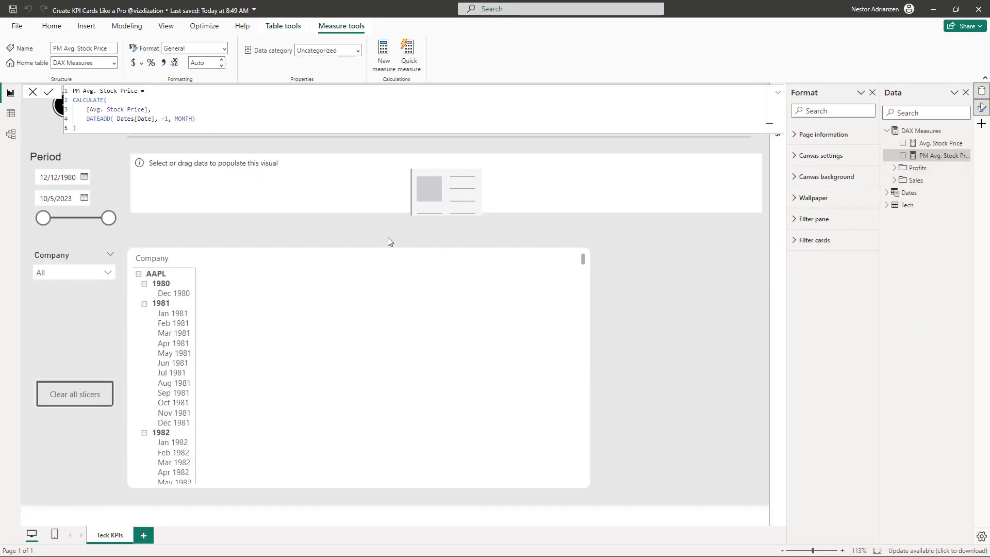
Create a new measure in the DAX Measures table named Stock Price Growth %.
right_click(934, 160)
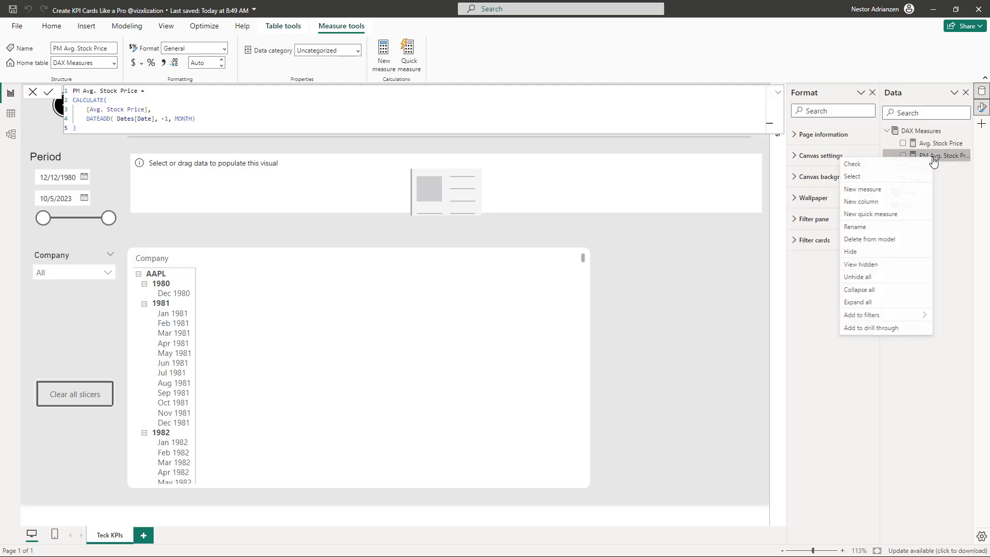
left_click(877, 192)
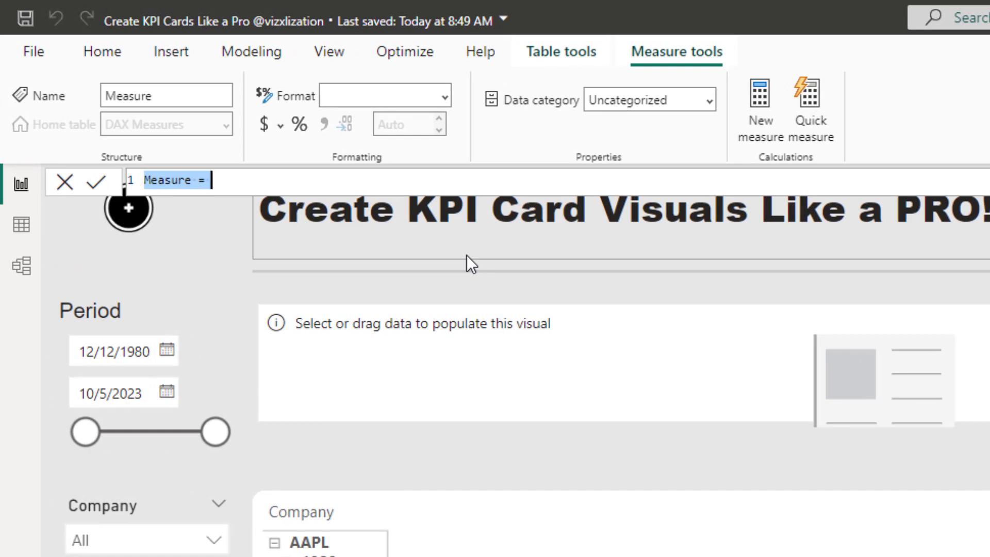
type("Stock Price ")
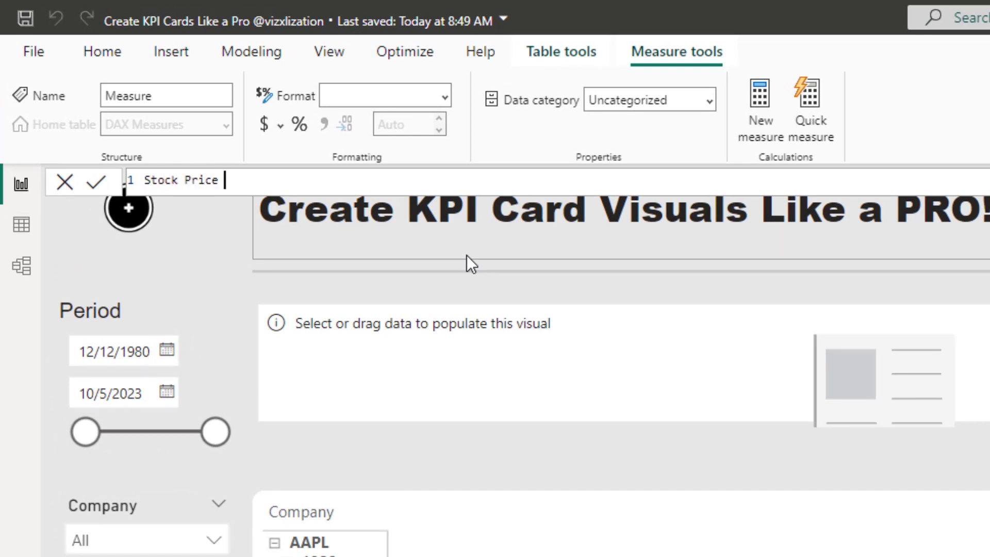
type("Growth % =")
key("shift+Return")
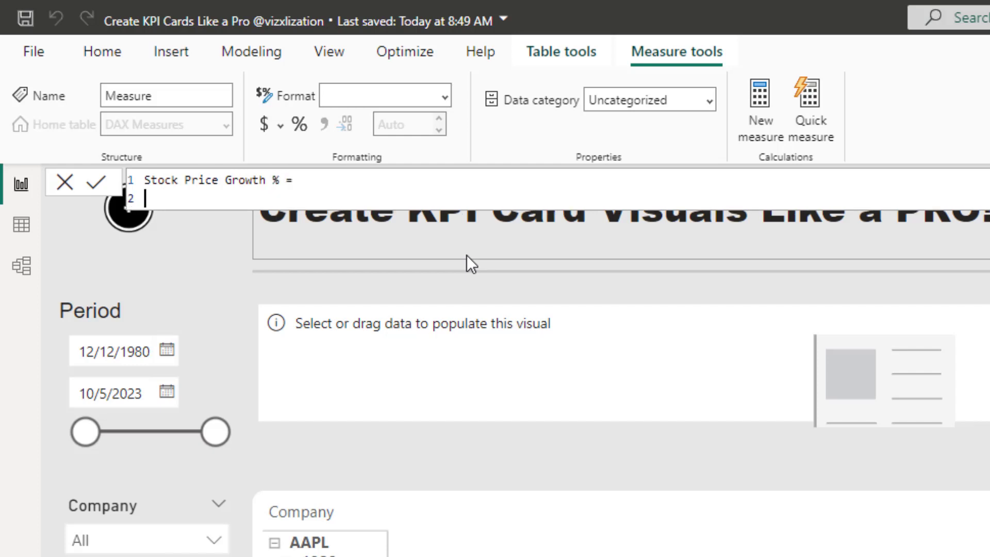
Declare the variable CurrentStockPrice in the formula and assign it the [Avg. Stock Price] measure.
type("VAR CurrentStockPrice = ")
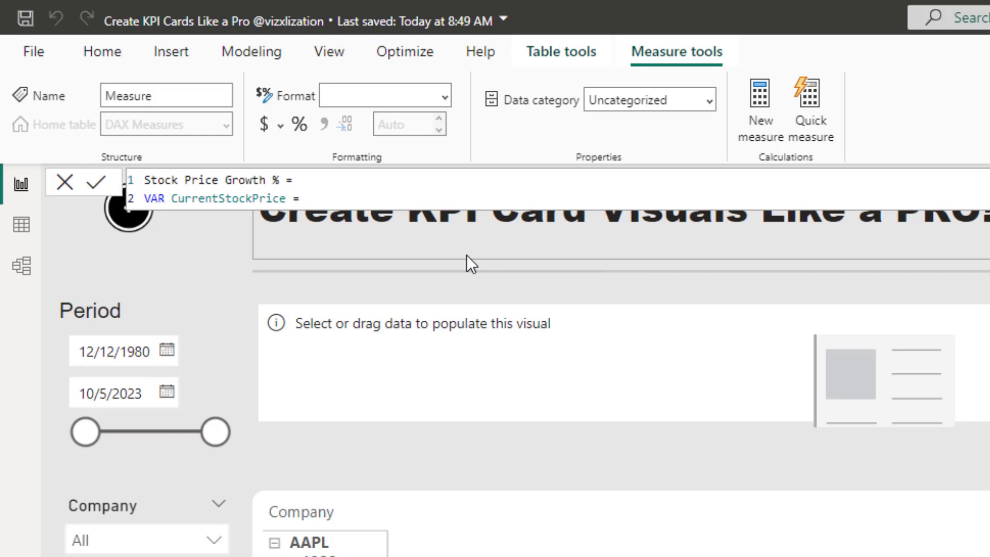
type("av")
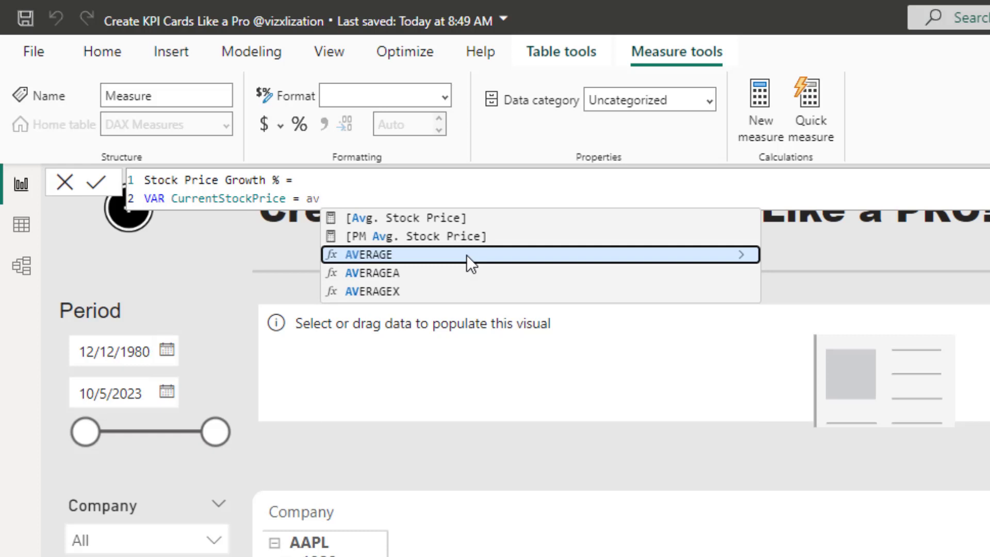
key("Up")
key("Up")
key("Tab")
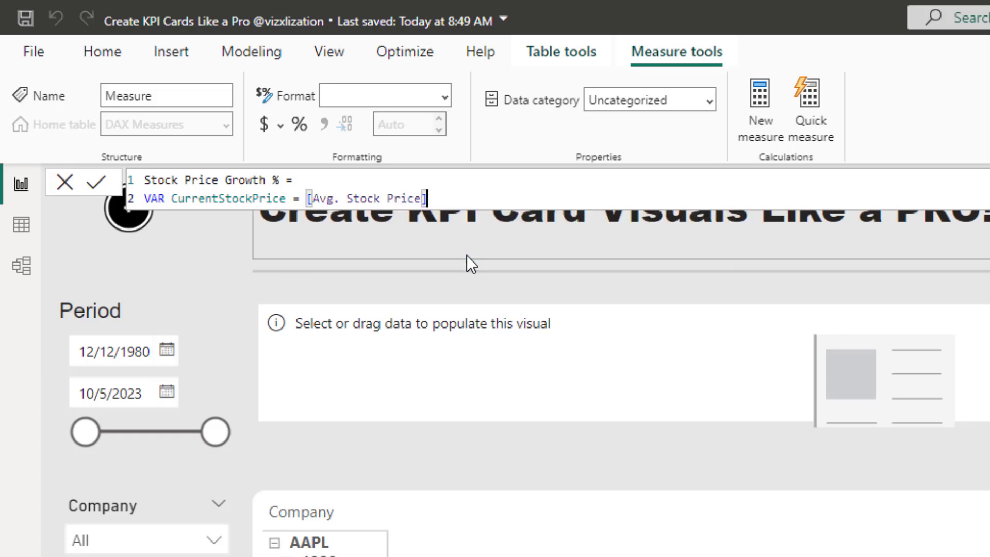
Declare a second variable, PMStockPrice, and assign it the [PM Avg. Stock Price] measure.
key("shift+Return")
type("VAR")
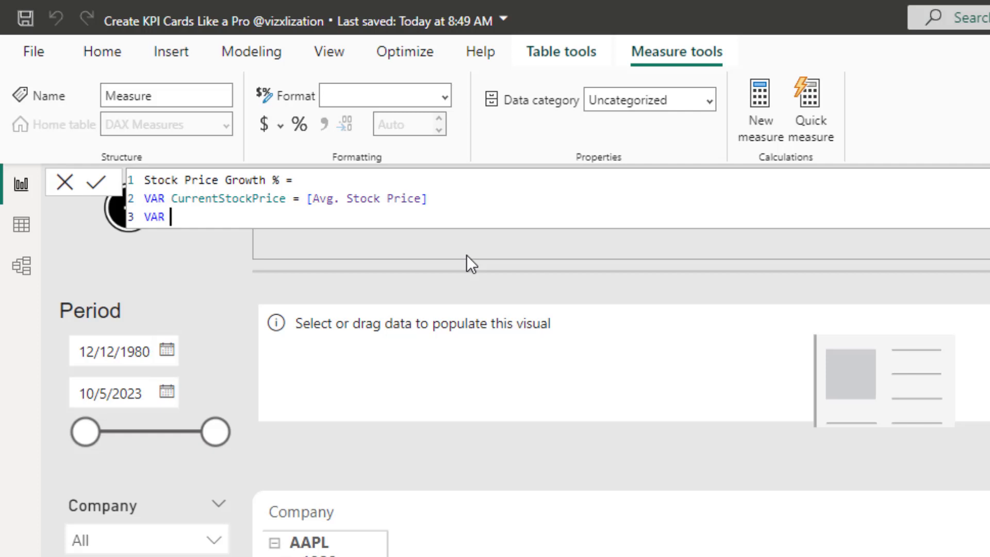
type(" PMStockPrice = ")
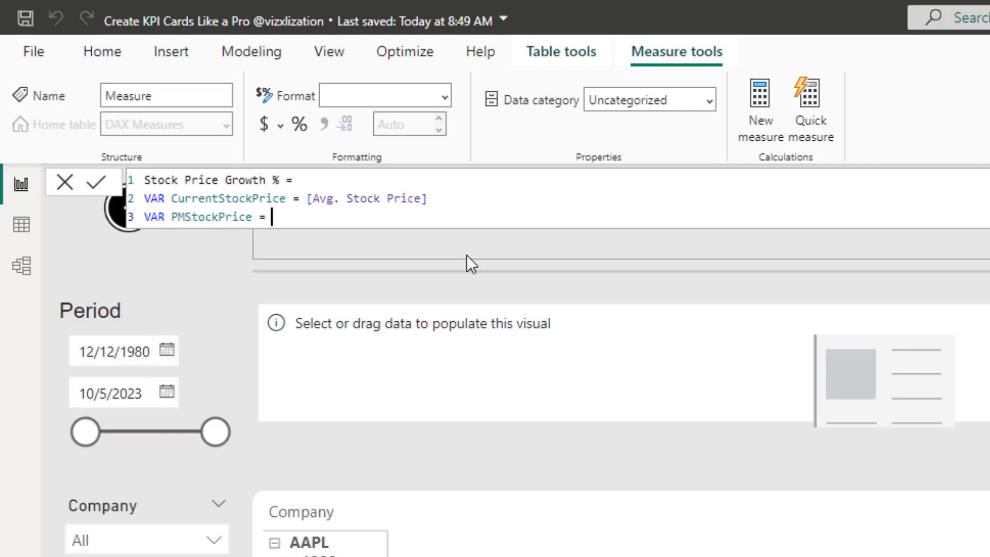
type("pm")
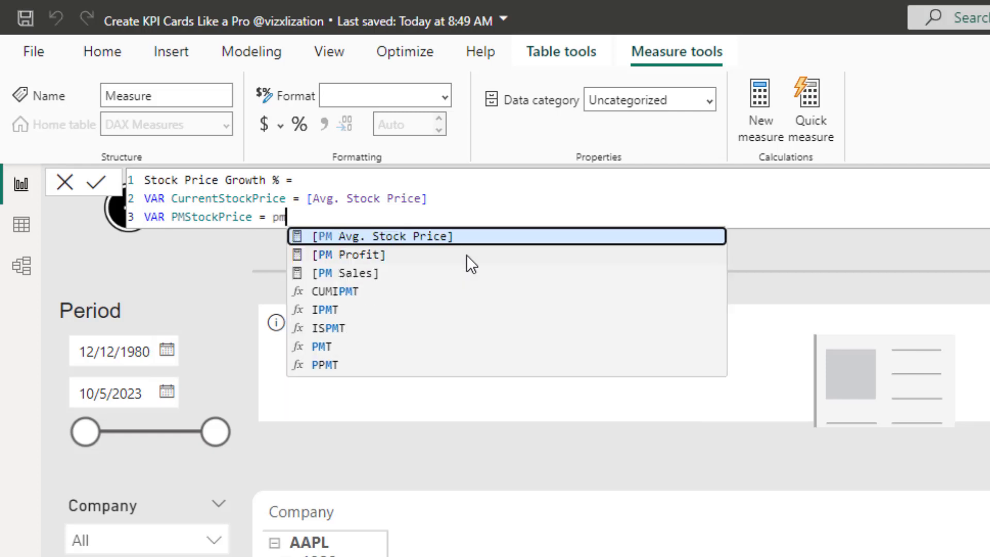
left_click(404, 236)
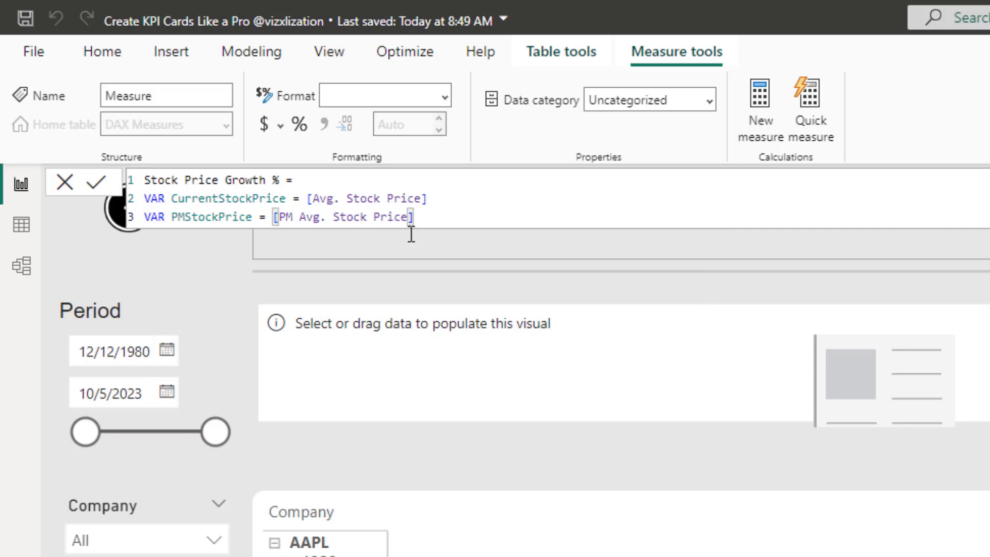
Declare a third variable named Growth and begin its expression with the DIVIDE function.
key("shift+Return")
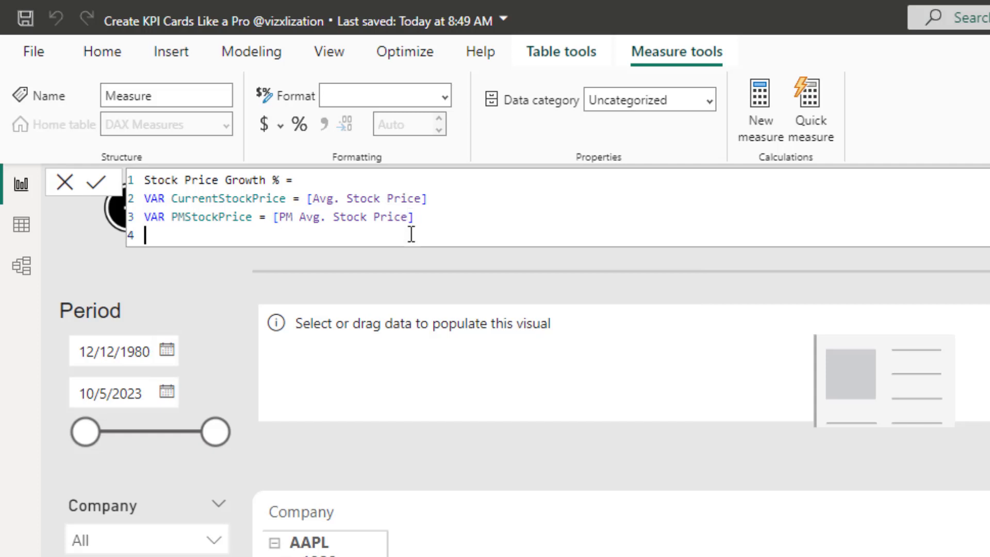
type("VAR C")
type("wth = ")
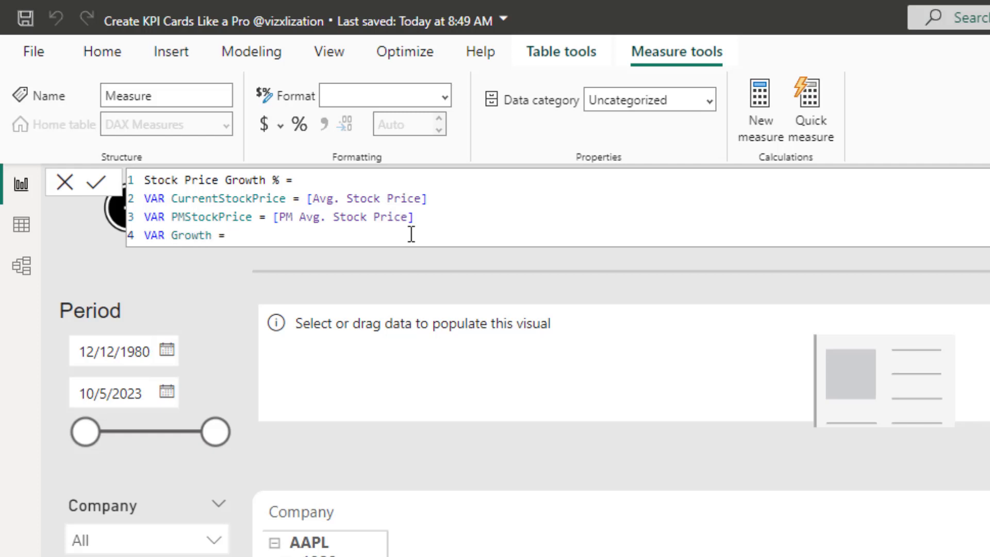
type("divi")
key("Tab")
type("(")
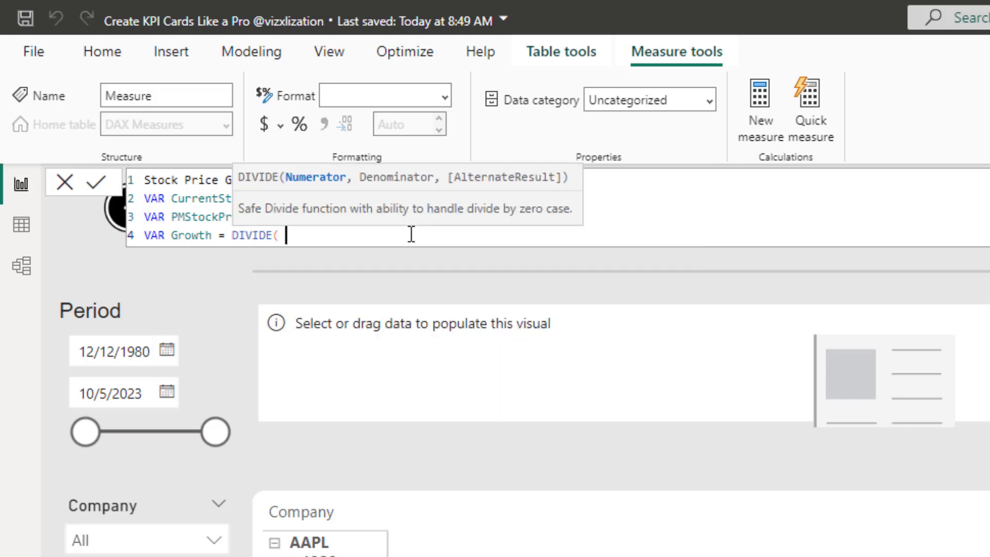
Set the DIVIDE numerator to CurrentStockPrice - PMStockPrice and the denominator to PMStockPrice, and close the function.
type(" cur")
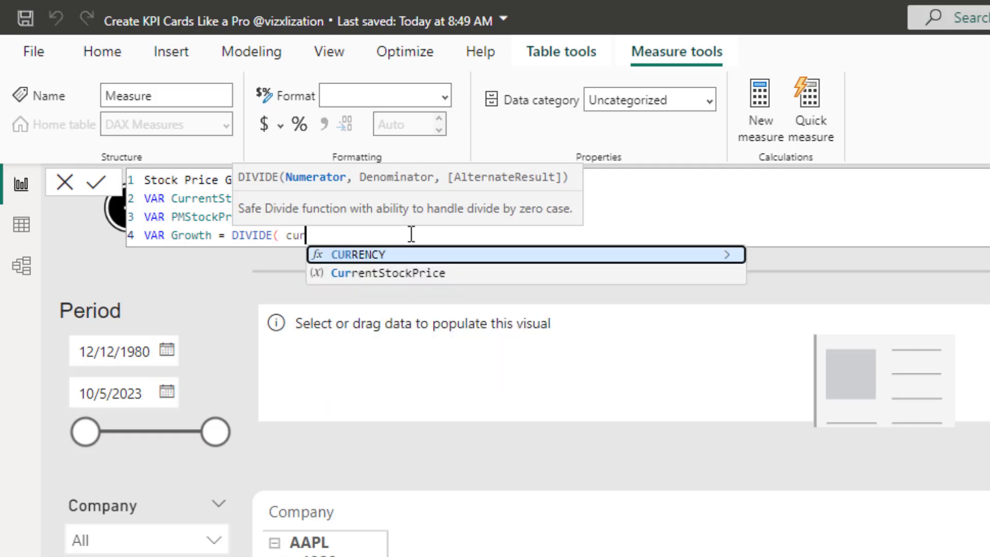
left_click(439, 278)
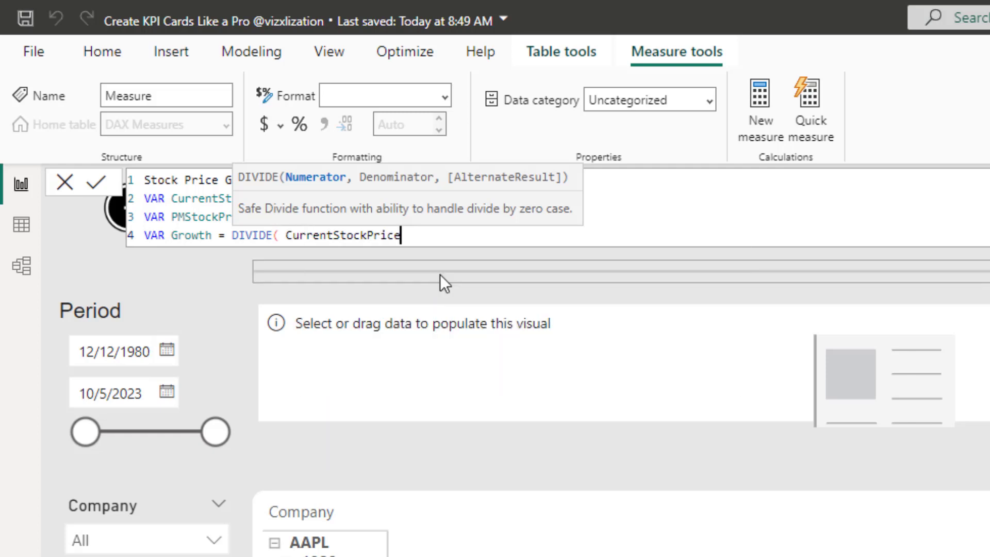
type("- ")
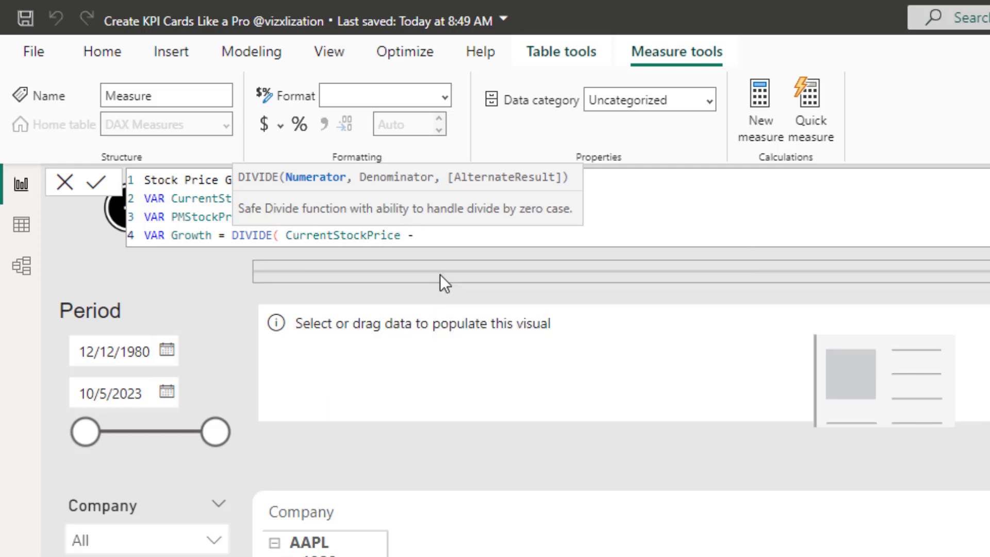
type("pm")
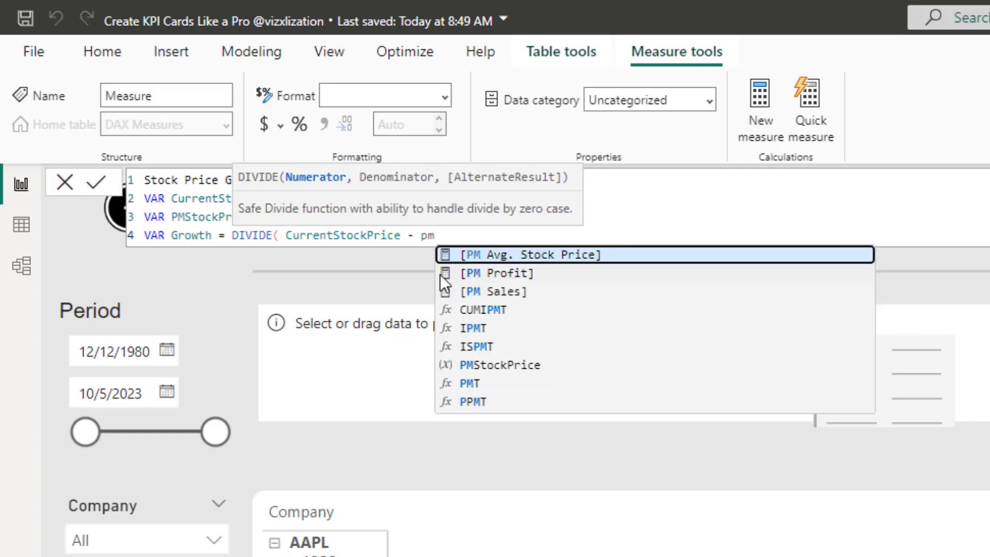
left_click(493, 365)
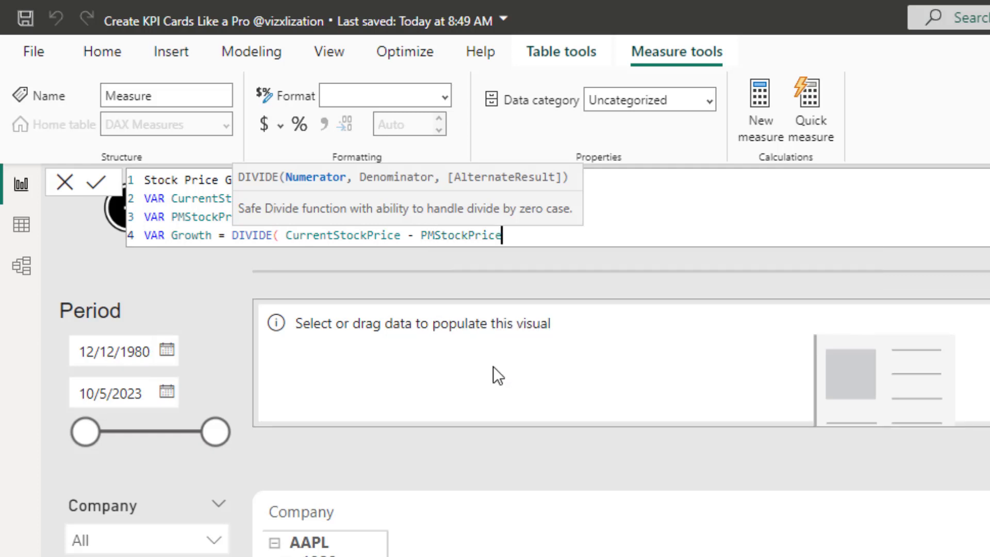
type(", pm")
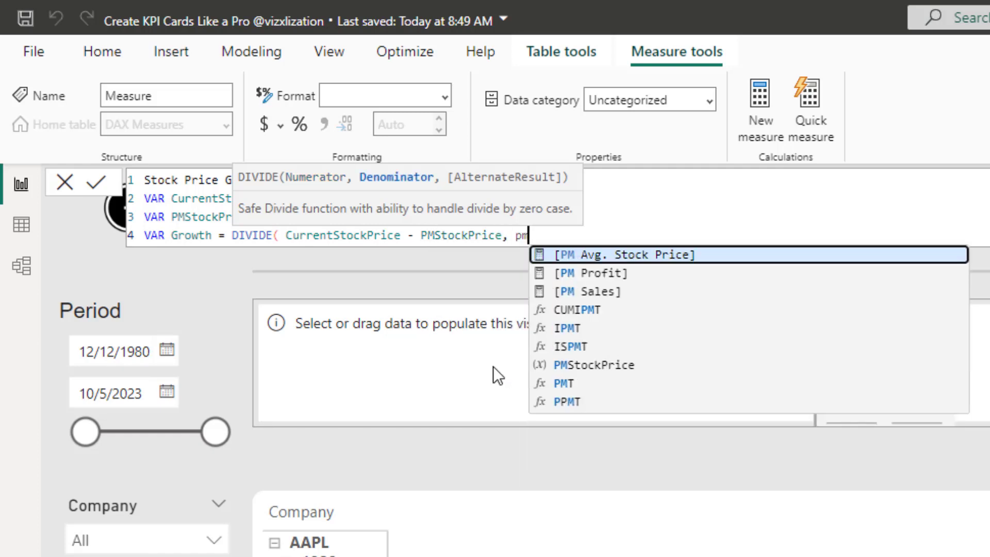
left_click(596, 370)
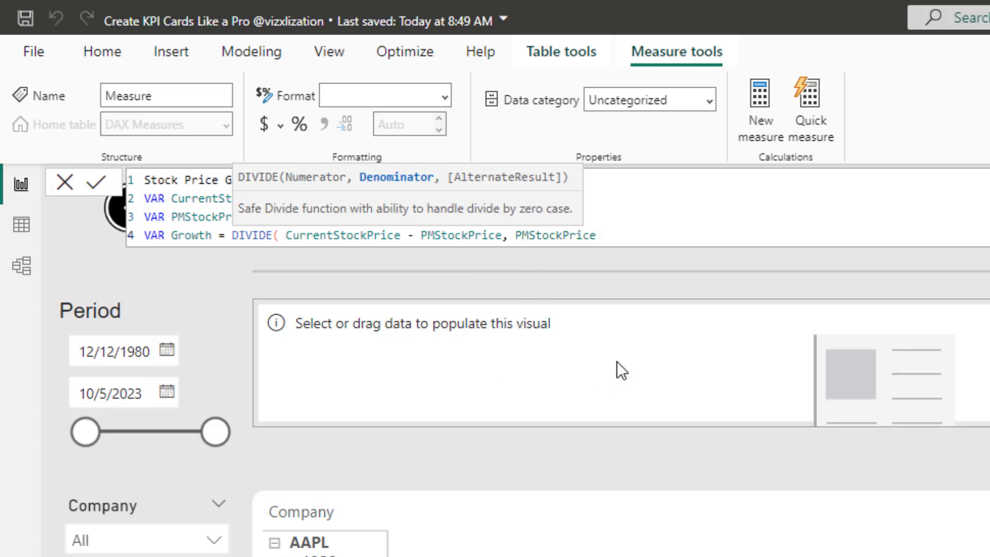
type(")")
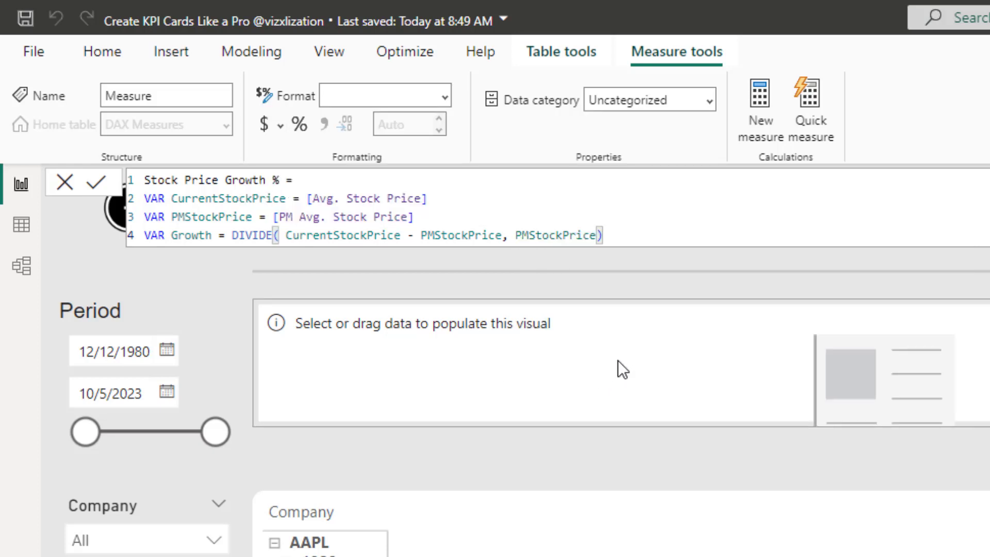
Add a RETURN clause that outputs the Growth variable on its own indented line.
key("Return")
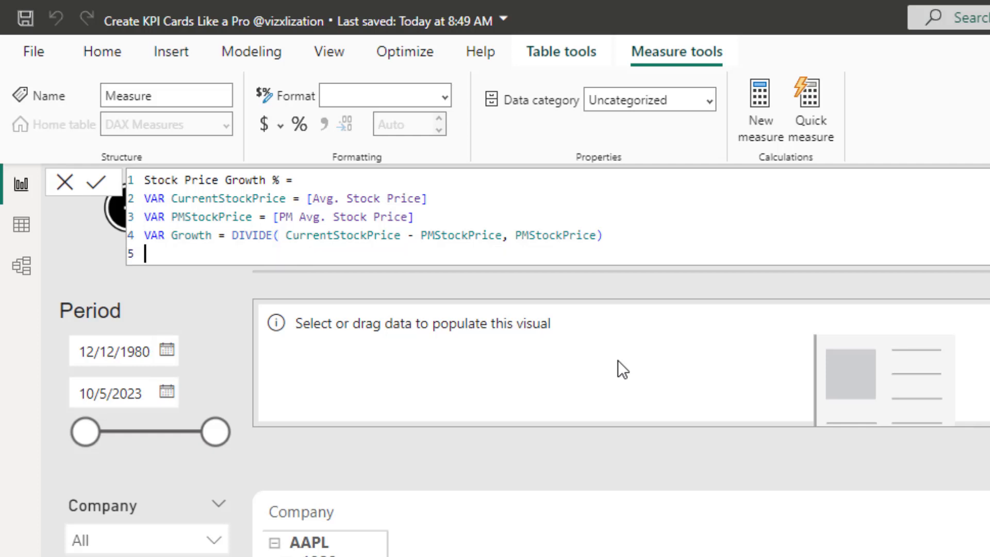
type("RETURN")
key("Return")
key("Tab")
type("grow")
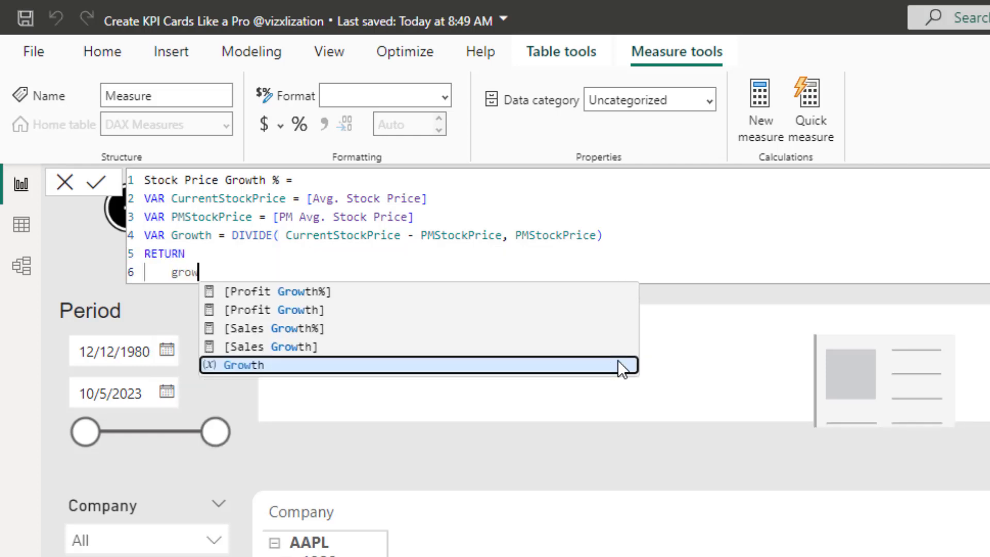
left_click(324, 366)
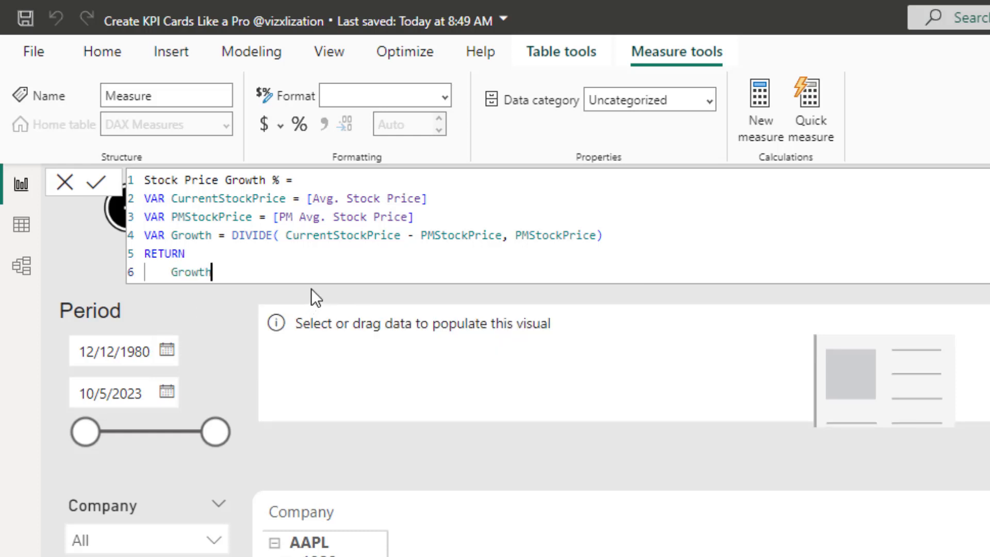
Commit the Stock Price Growth % measure and format it as a percentage.
left_click(101, 186)
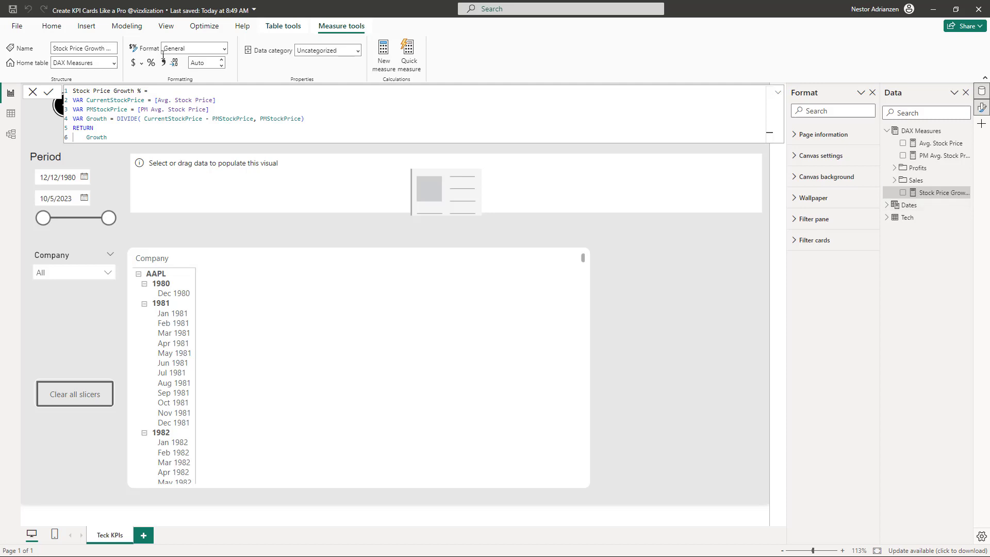
left_click(153, 66)
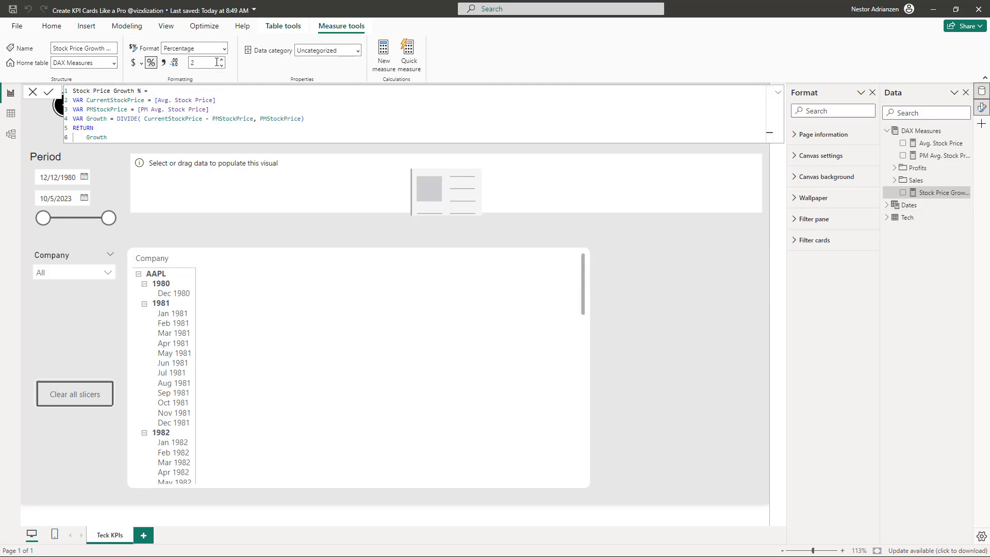
Format the Avg. Stock Price measure as currency with 2 decimal places.
left_click(944, 144)
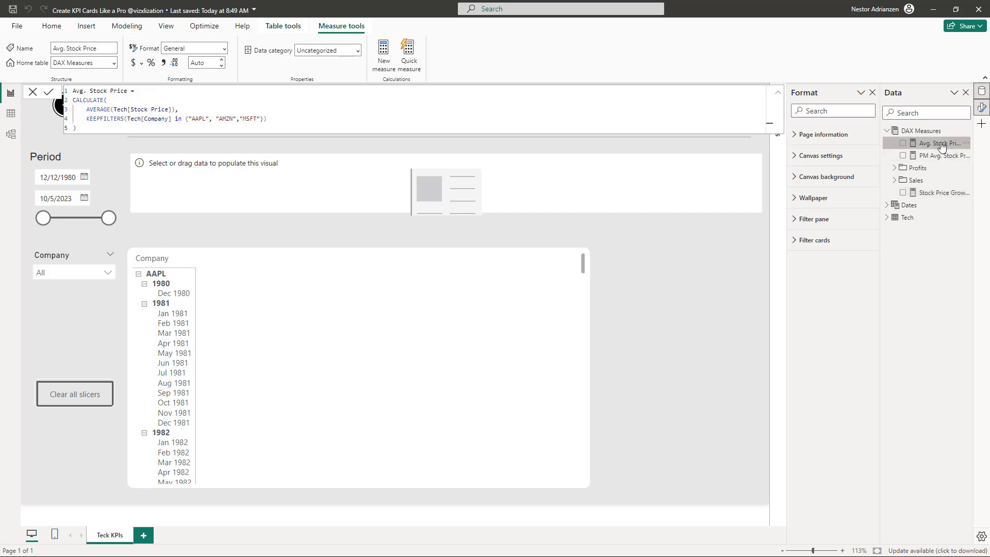
left_click(135, 64)
left_click(202, 63)
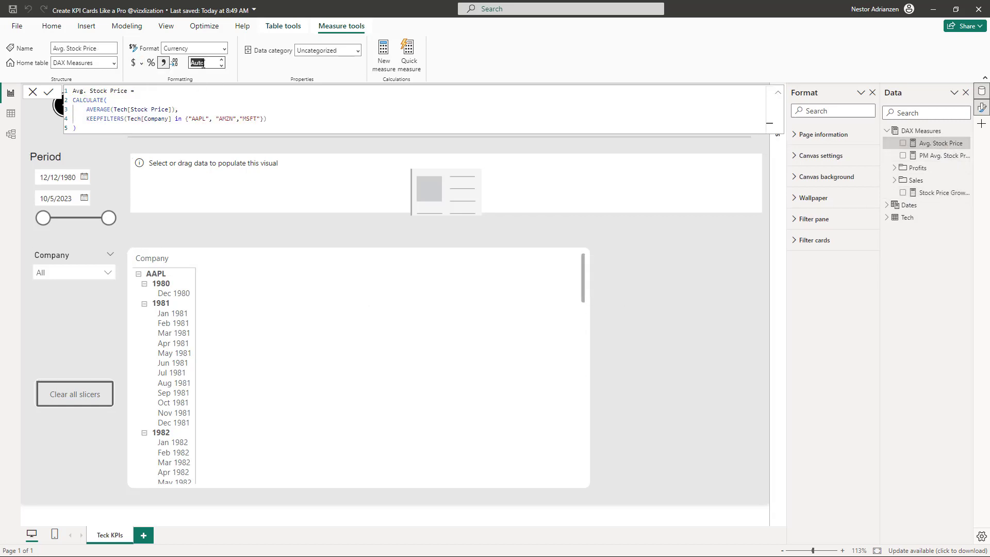
type("2")
key("Return")
Format the PM Avg. Stock Price measure as currency with 2 decimal places.
left_click(918, 157)
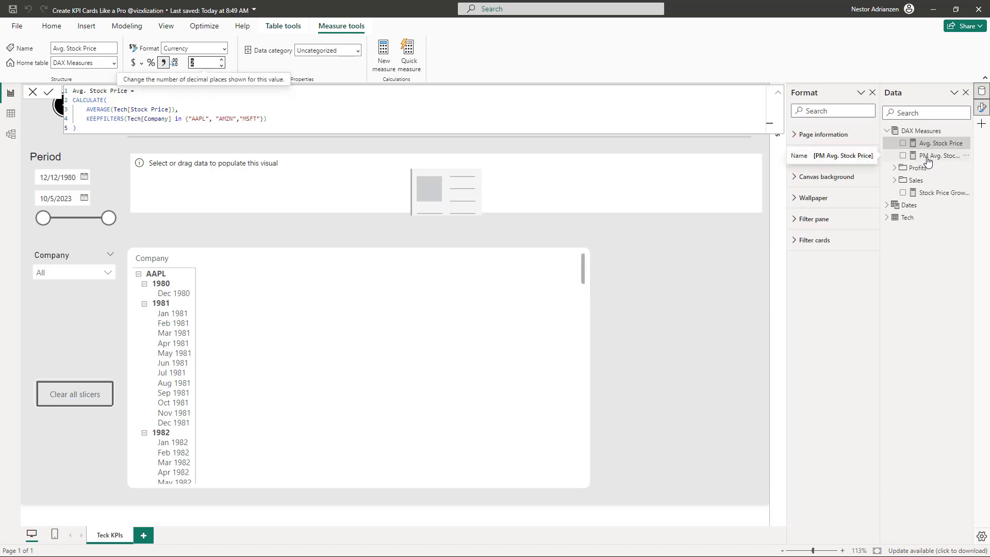
left_click(133, 62)
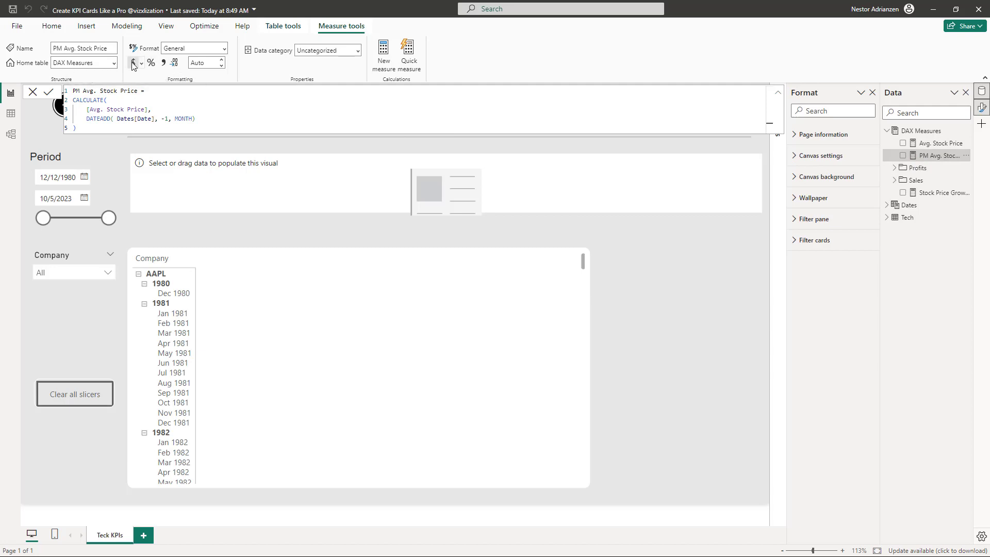
left_click(205, 63)
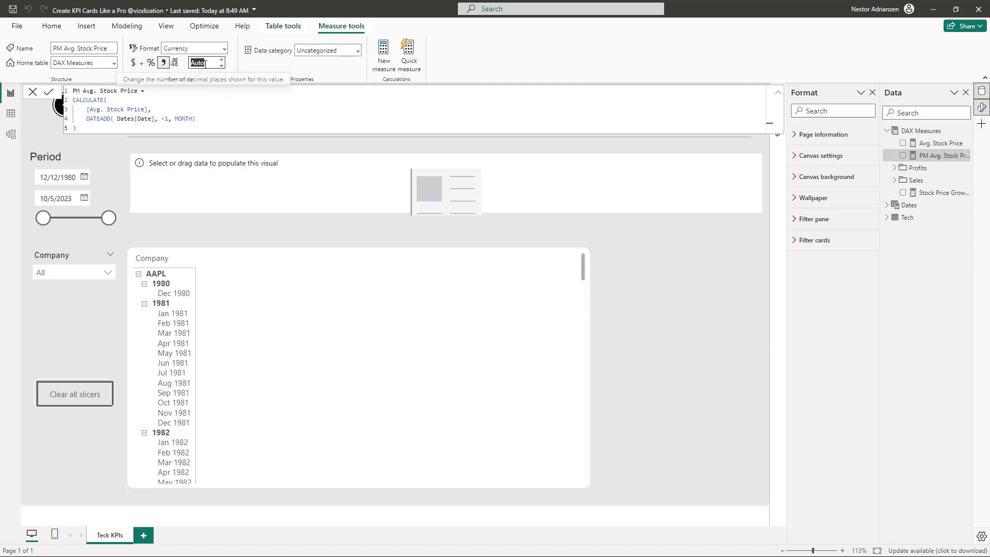
type("2")
key("Return")
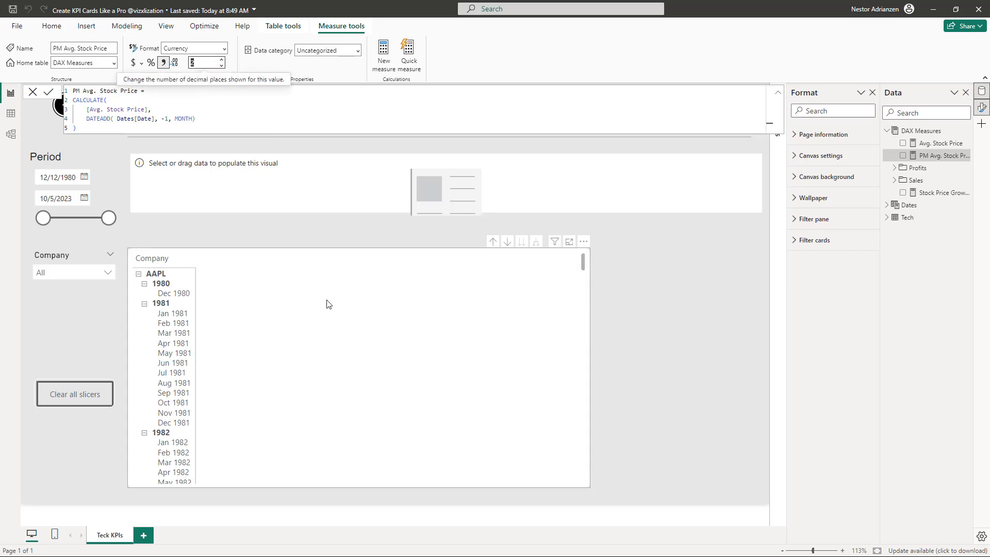
Widen the field list and copy the entire formula of the Stock Price Growth % measure.
left_click(939, 131)
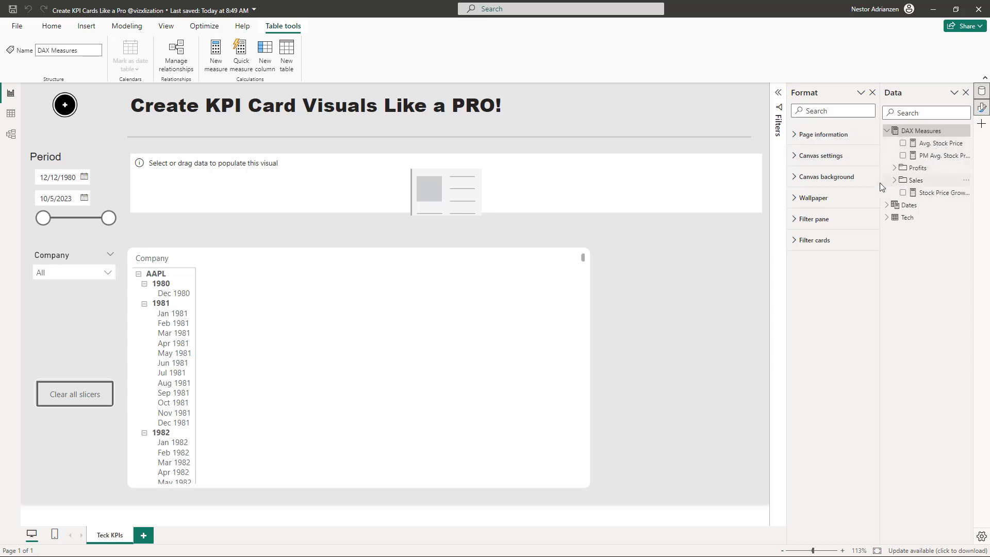
left_click_drag(881, 187, 862, 187)
left_click(927, 192)
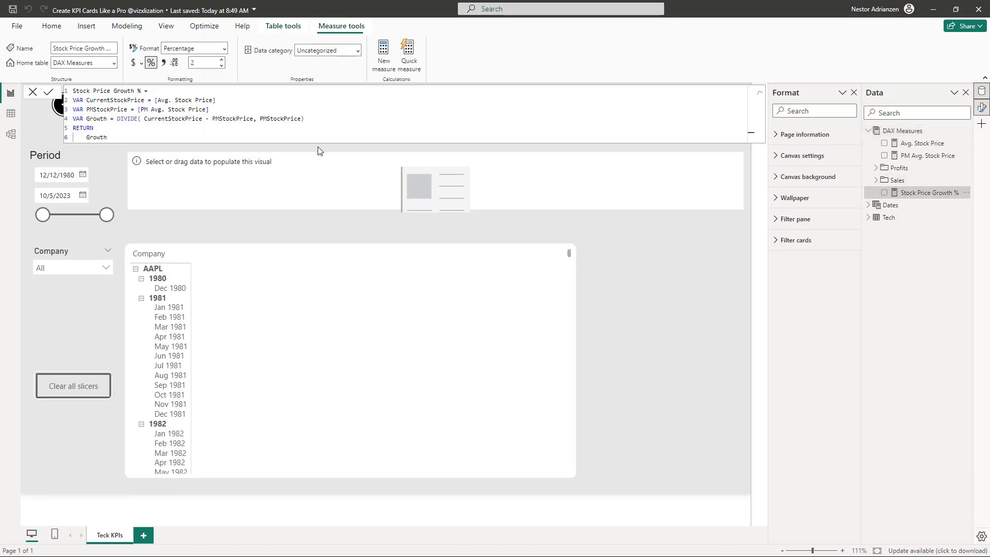
key("ctrl+a")
key("ctrl+c")
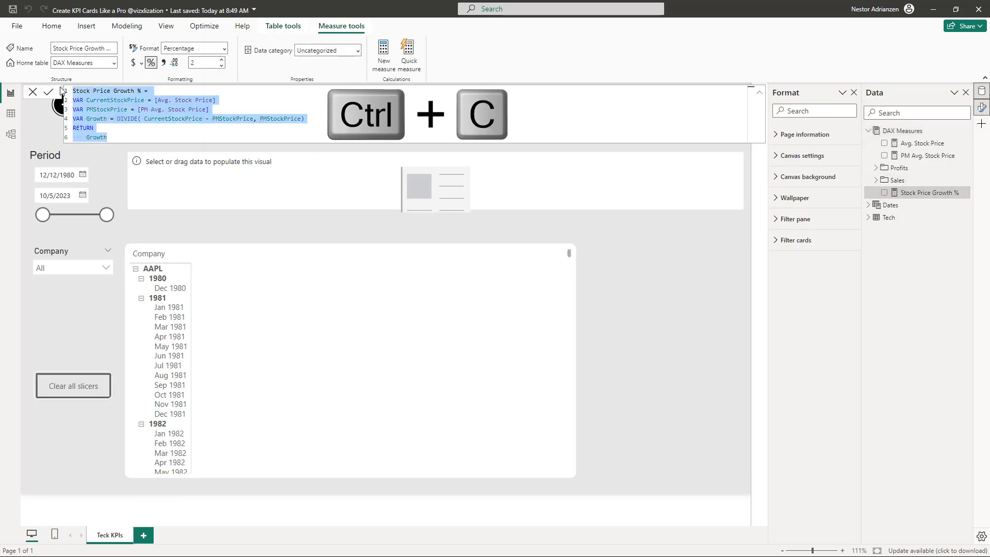
Create a new measure in the DAX Measures table from the copied formula and name it Stock Price Growth.
right_click(924, 147)
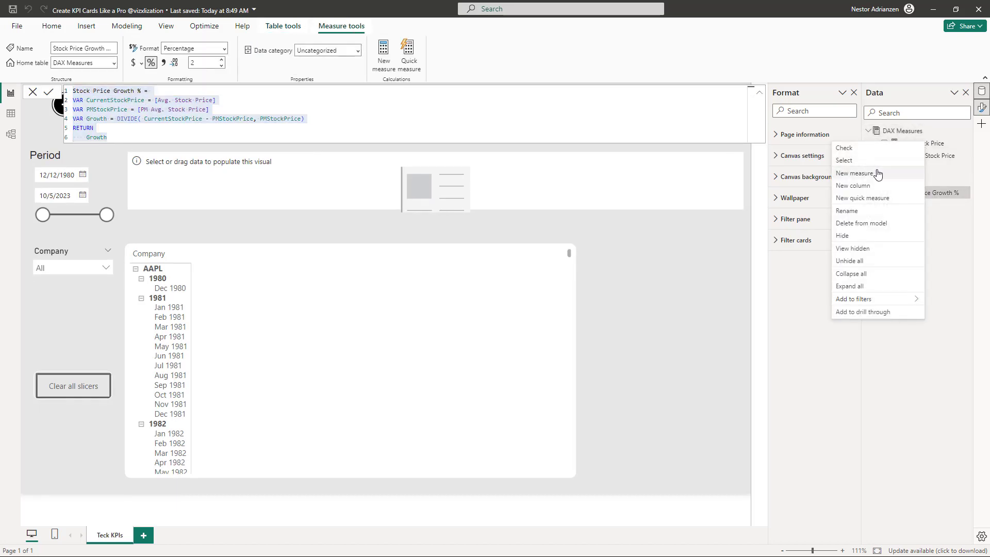
left_click(332, 212)
key("ctrl+a")
key("ctrl+v")
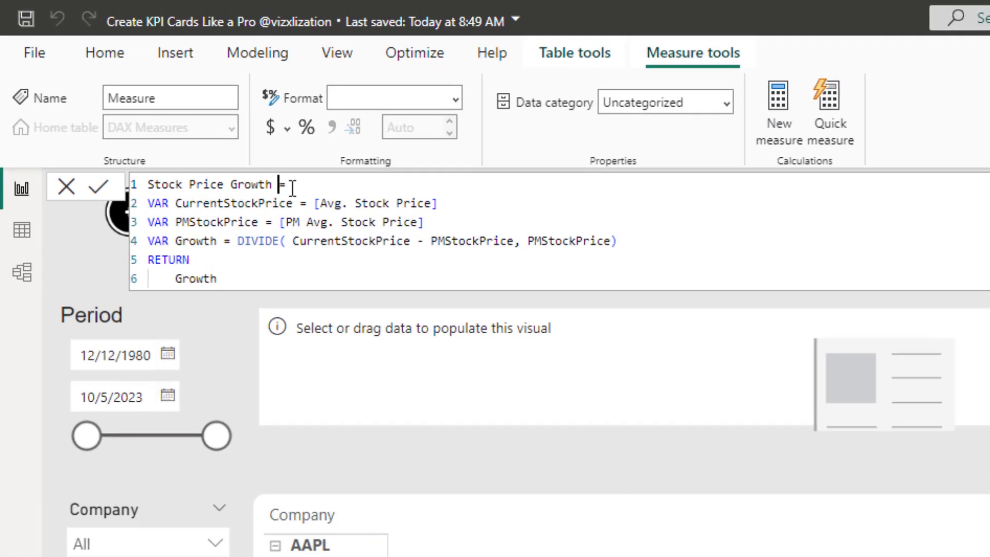
left_click(144, 93)
key("BackSpace")
key("BackSpace")
key("BackSpace")
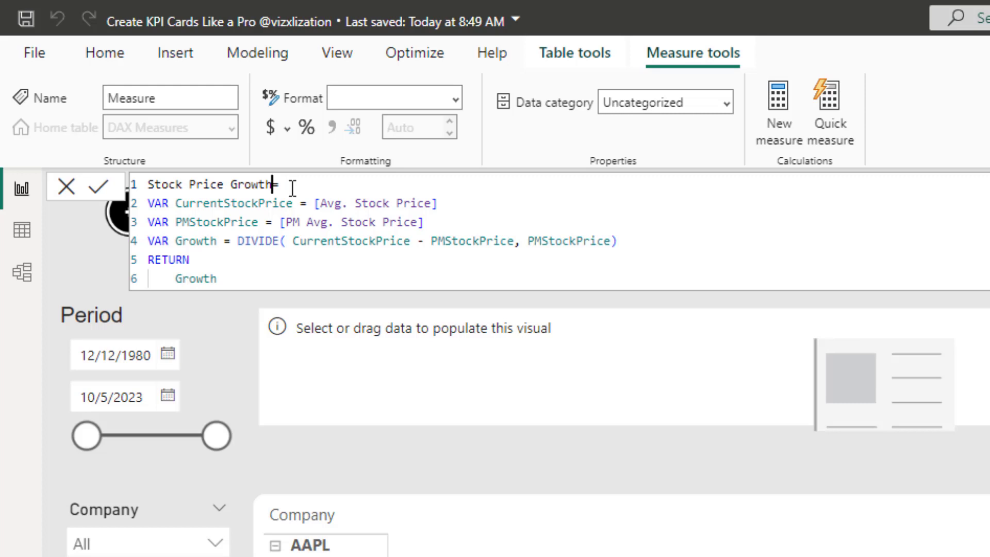
Add a variable UpArrow = UNICHAR(129145) on a new line below the Growth variable.
left_click(406, 204)
left_click(446, 221)
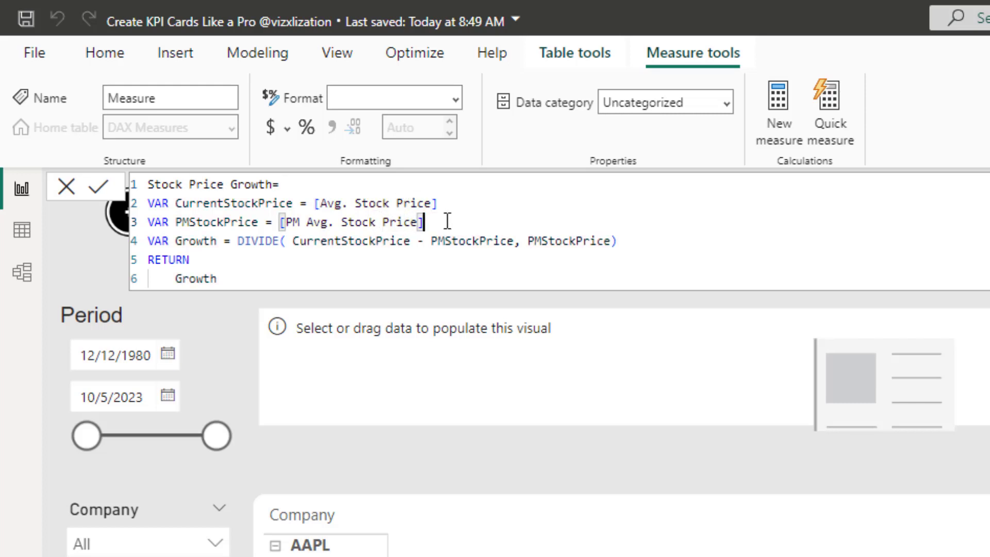
left_click(638, 241)
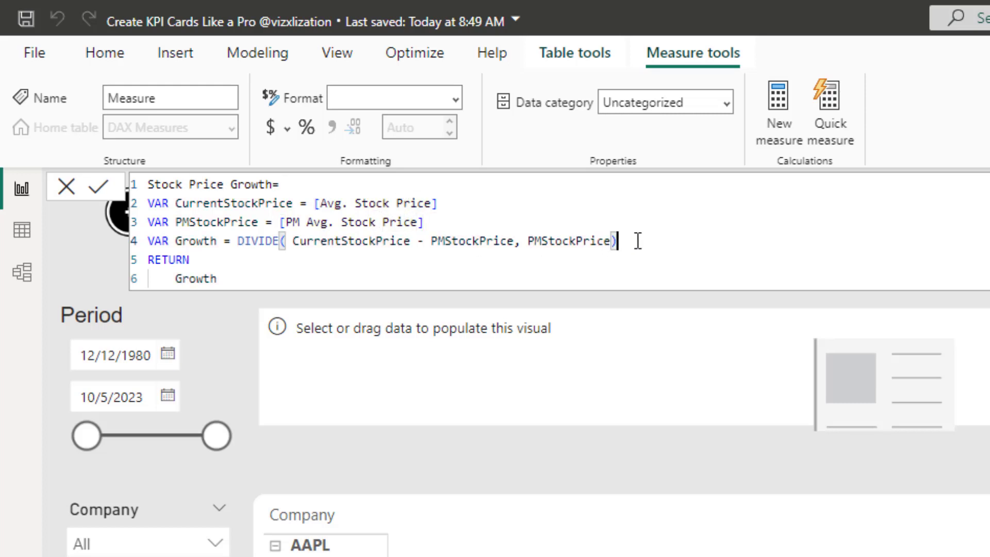
key("shift+Return")
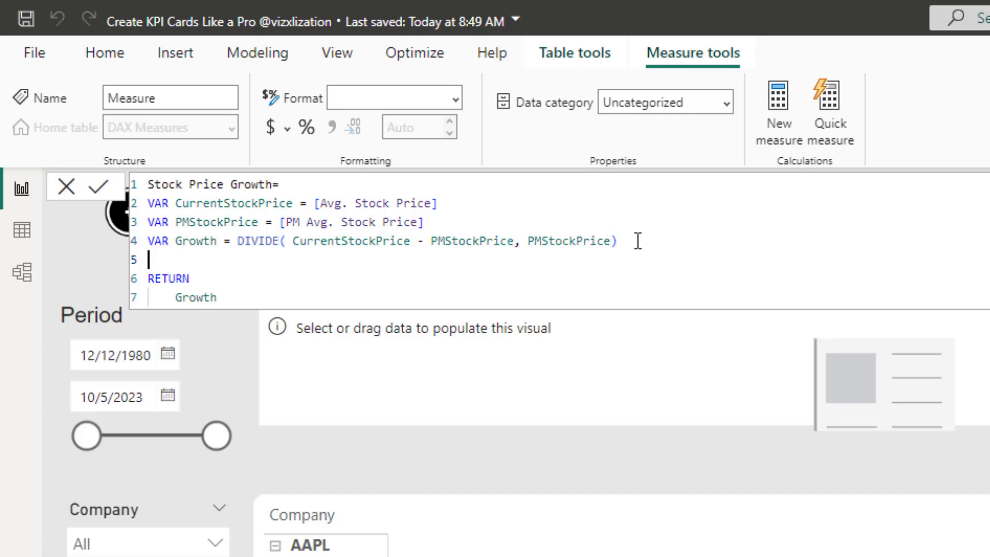
type("VAR UpArrow = ")
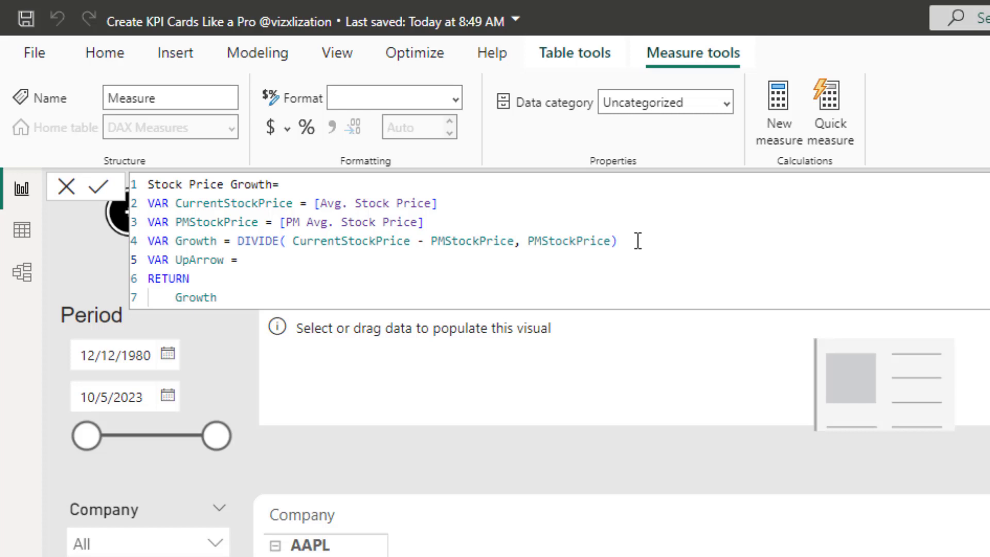
type("uni")
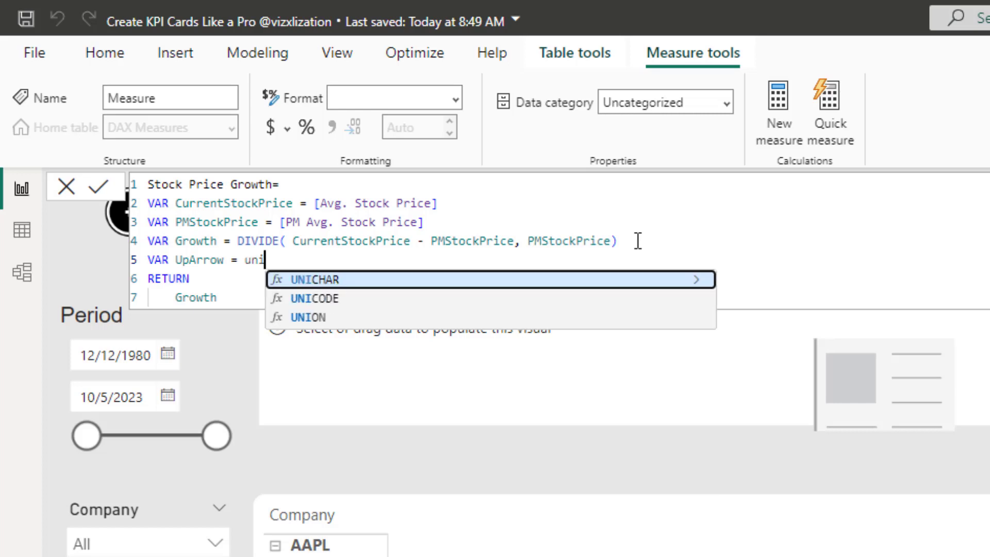
key("Tab")
type("12")
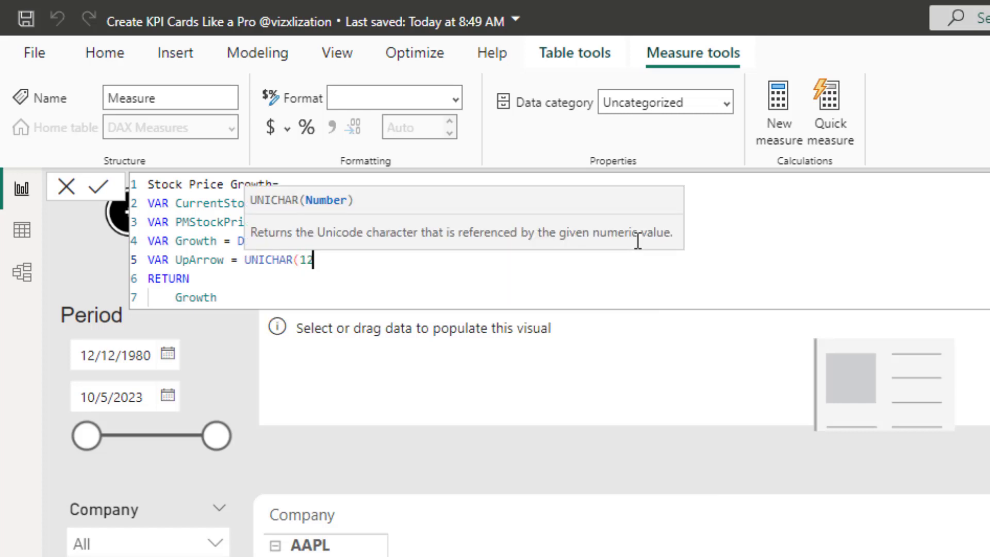
type("9145)")
key("shift+Return")
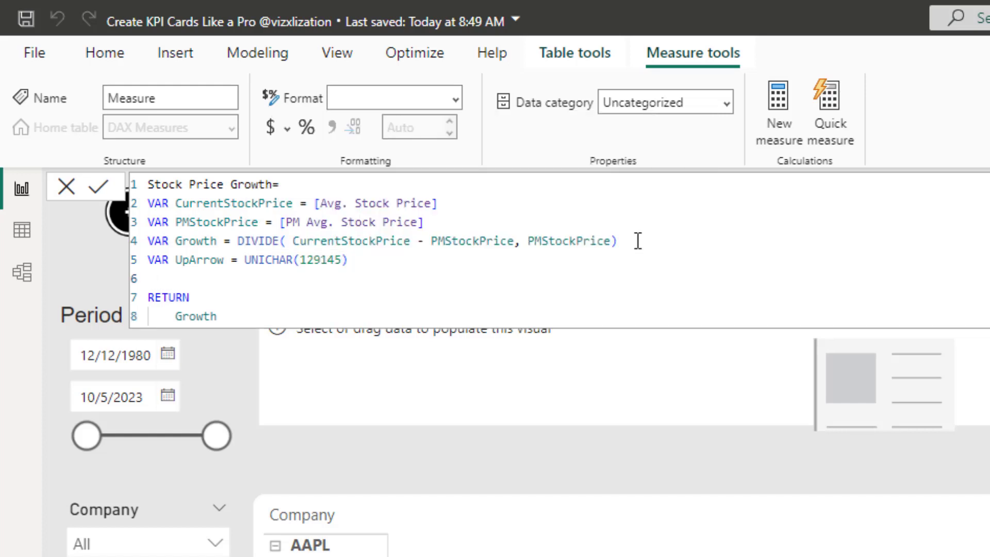
Declare a variable DownArrow = UNICHAR(129147) on the line above RETURN.
type("VAR DownArrow ")
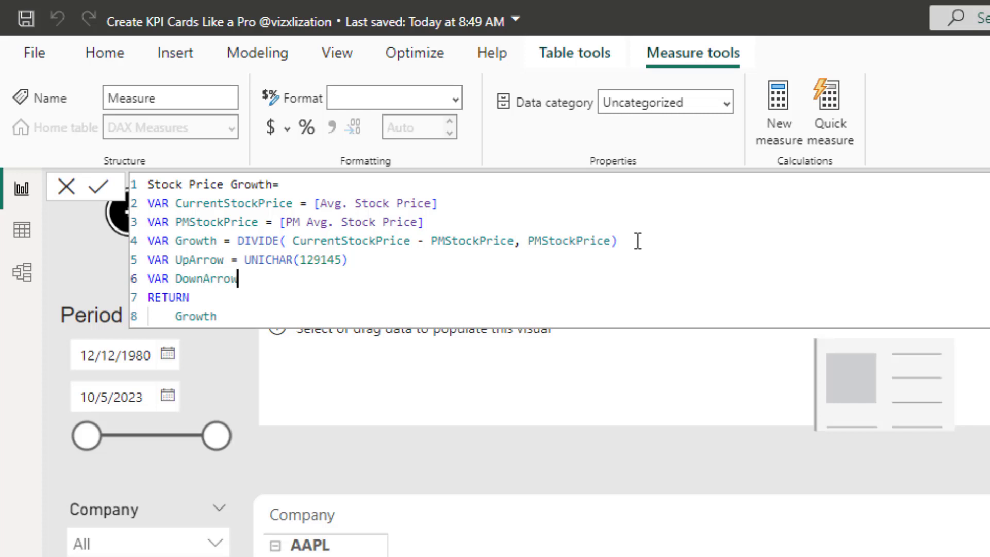
type("= UNI")
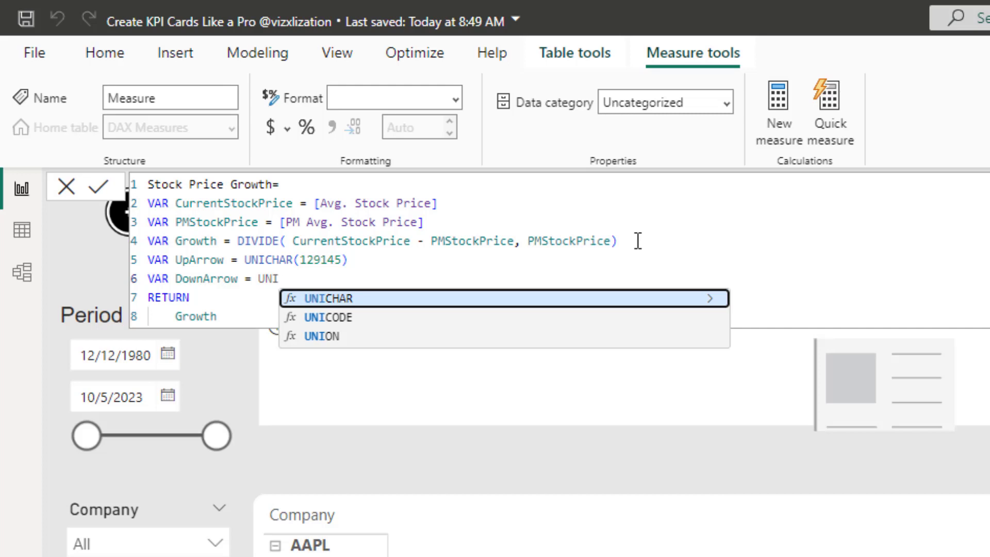
key("Tab")
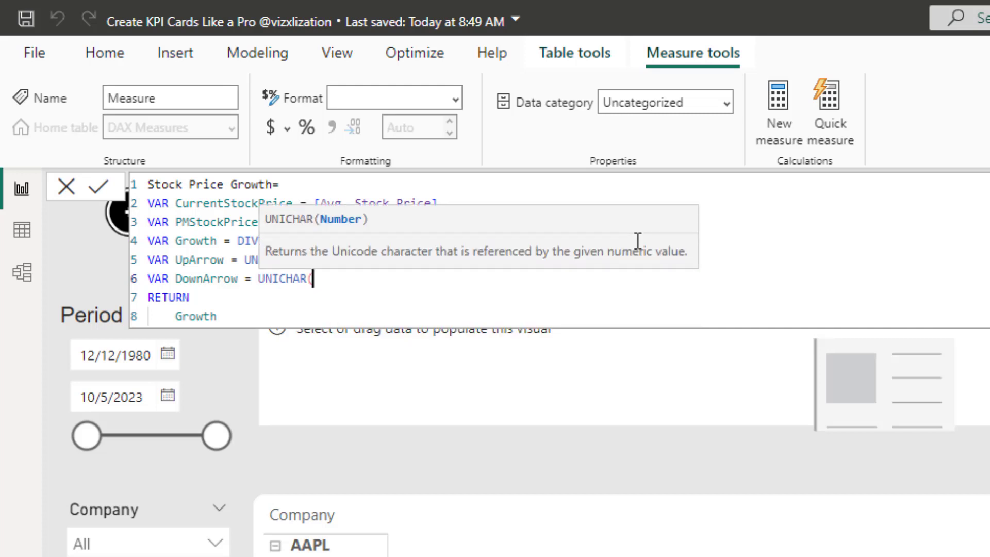
type("129147)")
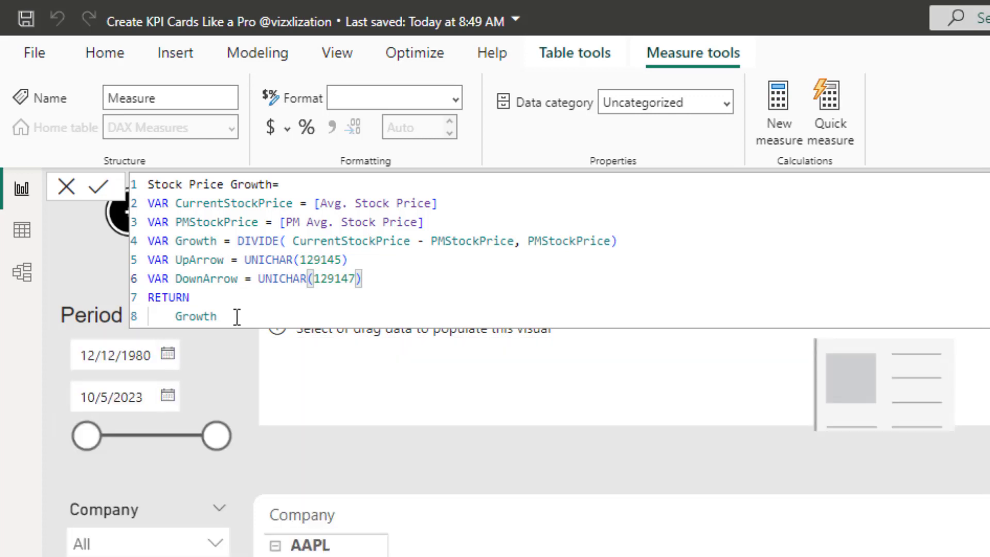
Replace the returned Growth variable with the text expression "PM :"&PMStockPrice.
left_click_drag(218, 316, 177, 316)
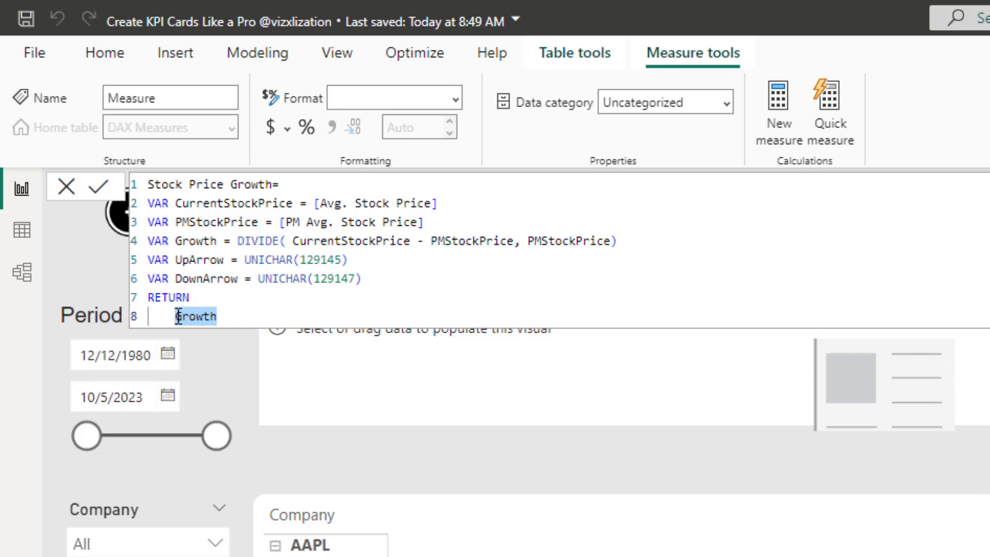
key("BackSpace")
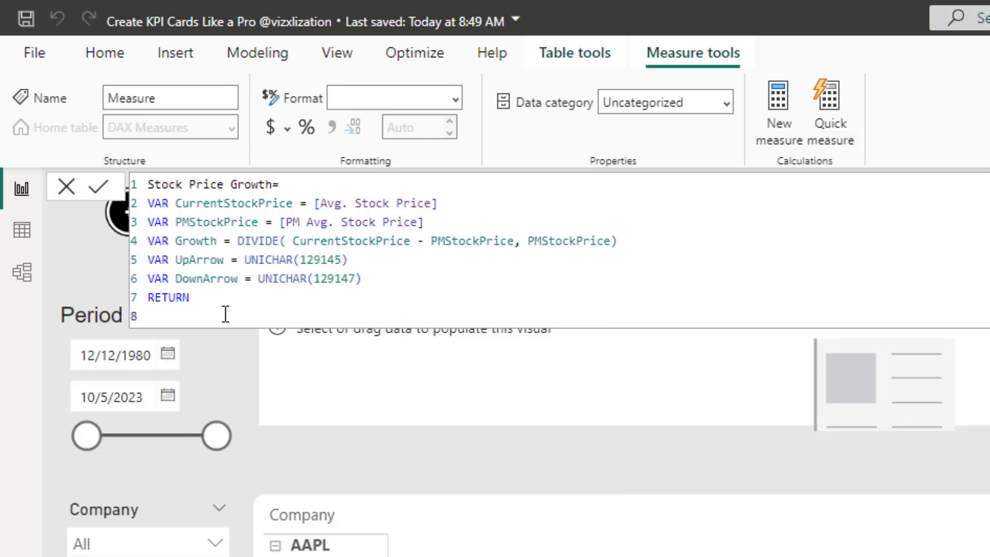
key("Tab")
type("\"PM :\"&pm")
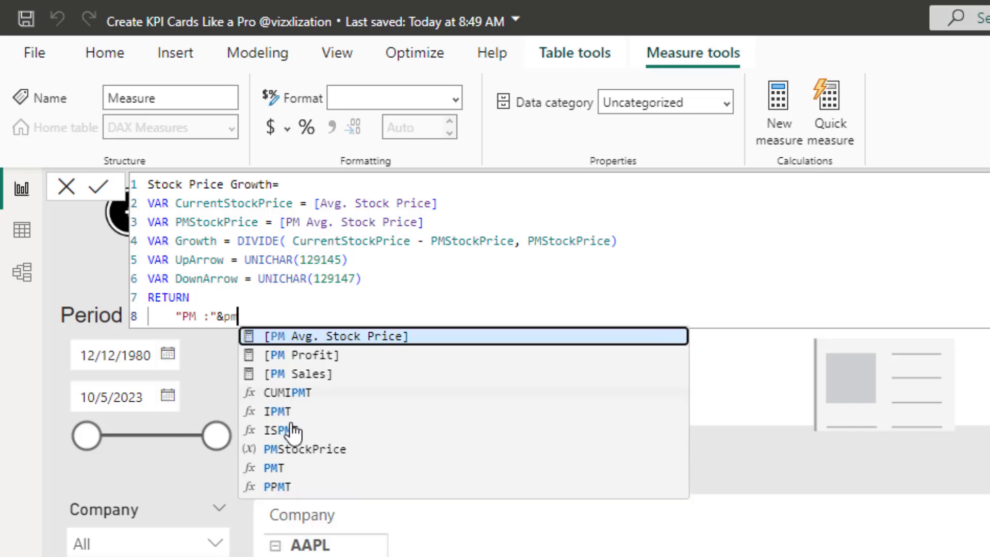
left_click(334, 453)
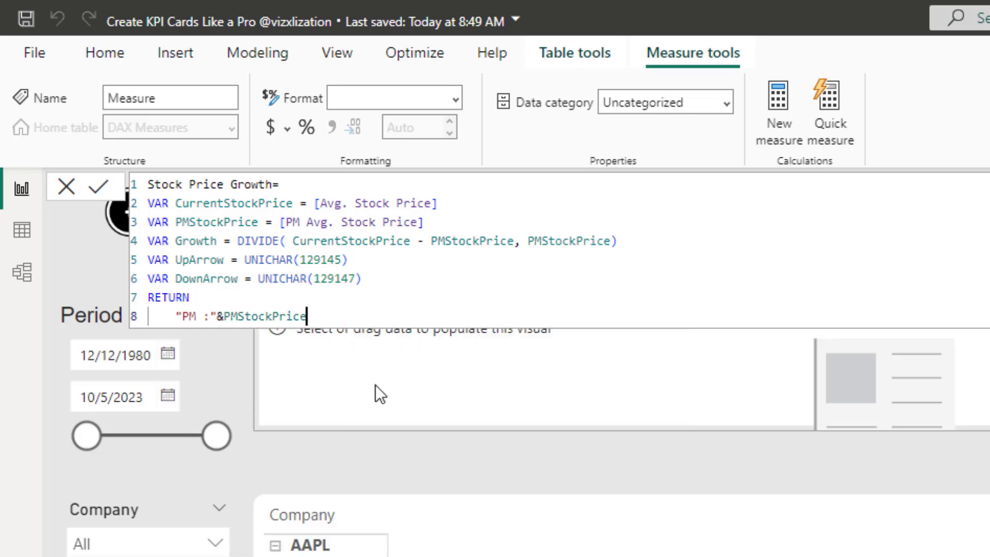
Append &" "&"("& and an IF that tests [Stock Price Growth %]=BLANK() and returns "" when true.
type("&\" \"&\"(\"&")
type("IF(")
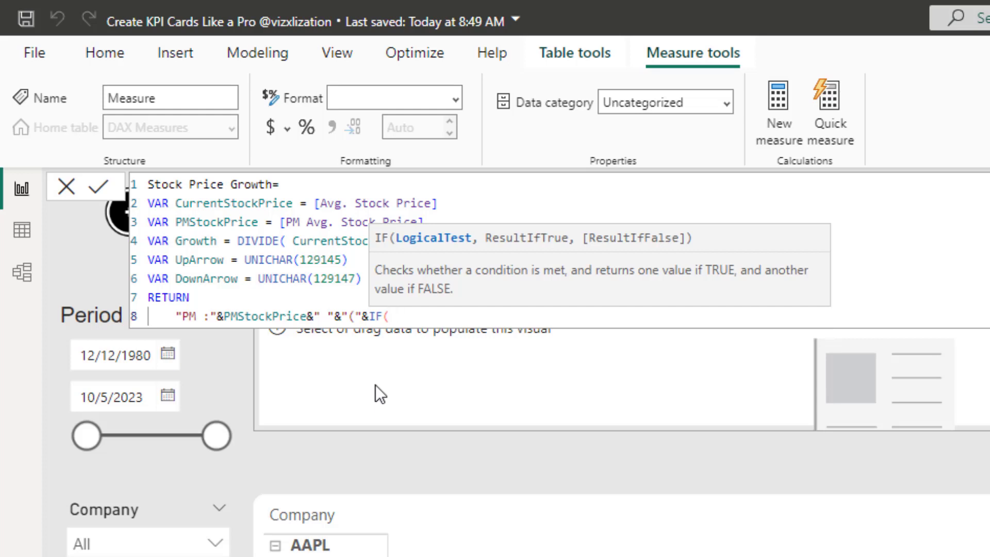
type("grow")
left_click(542, 412)
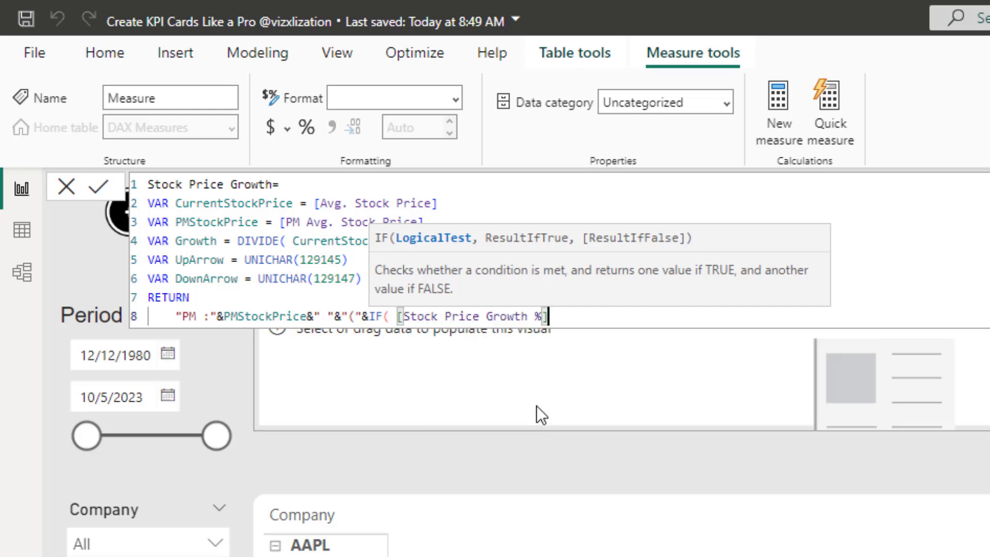
type(">")
key("BackSpace")
type("=BLANK()")
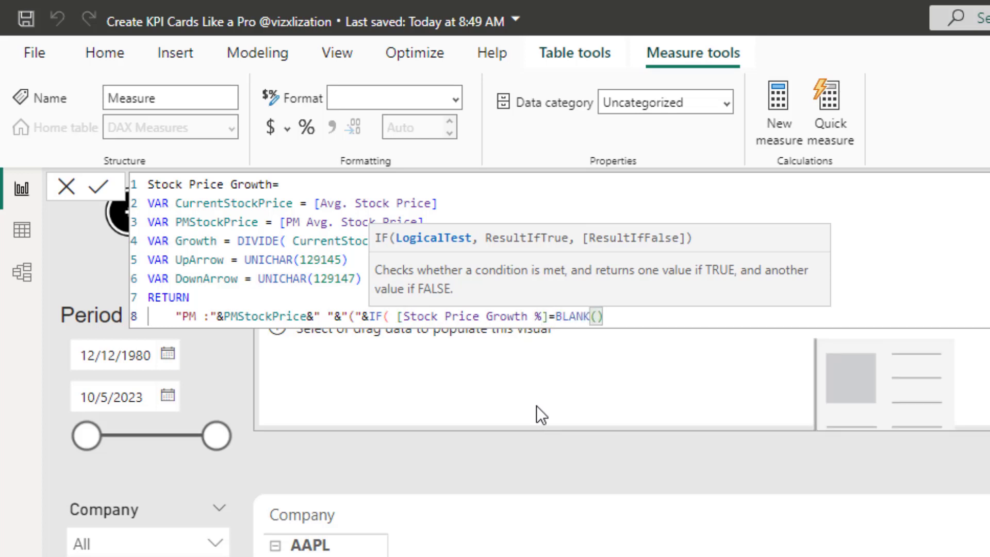
type(",\"\"")
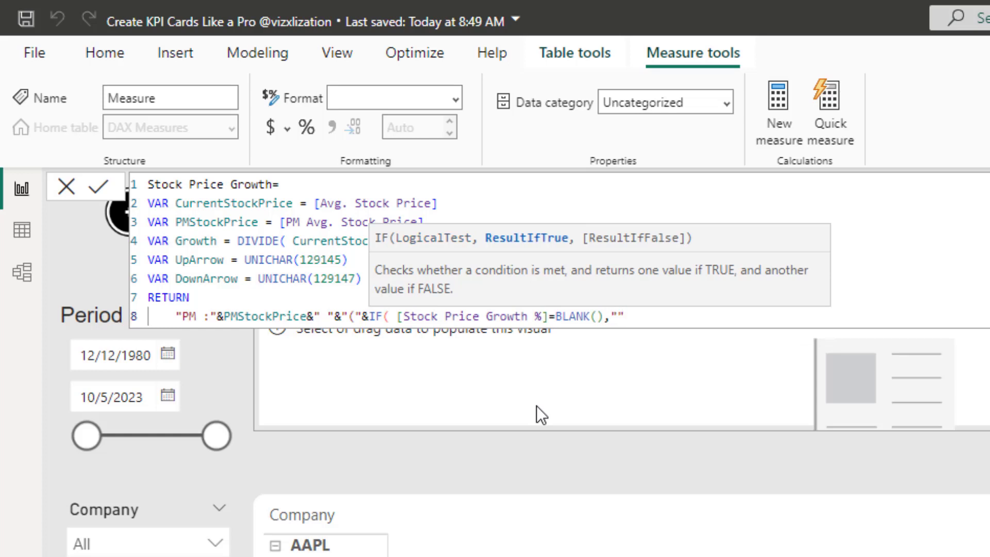
Nest IF([Stock Price Growth %]>0,UpArrow,DownArrow) as the false result of the blank check and close both IFs.
type(",IF(")
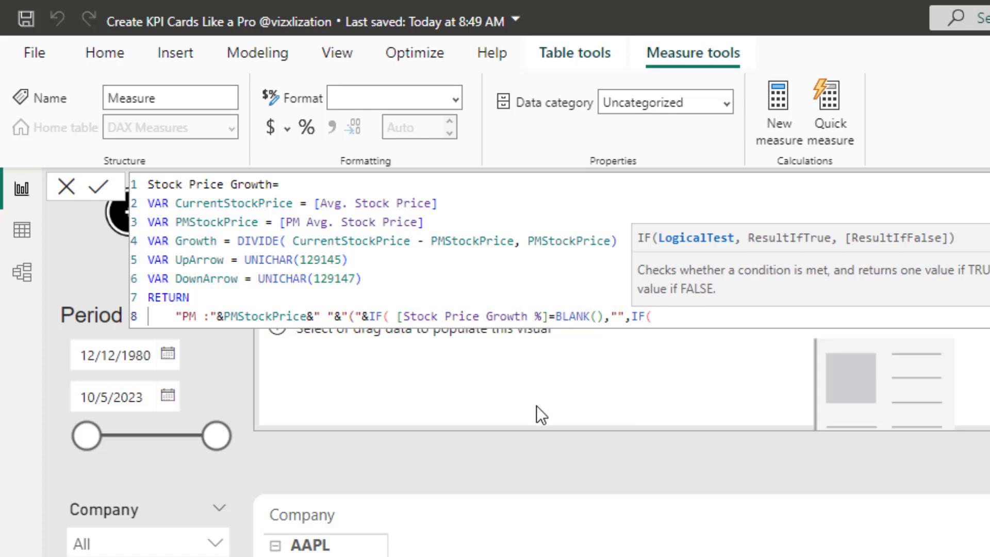
type(" tock")
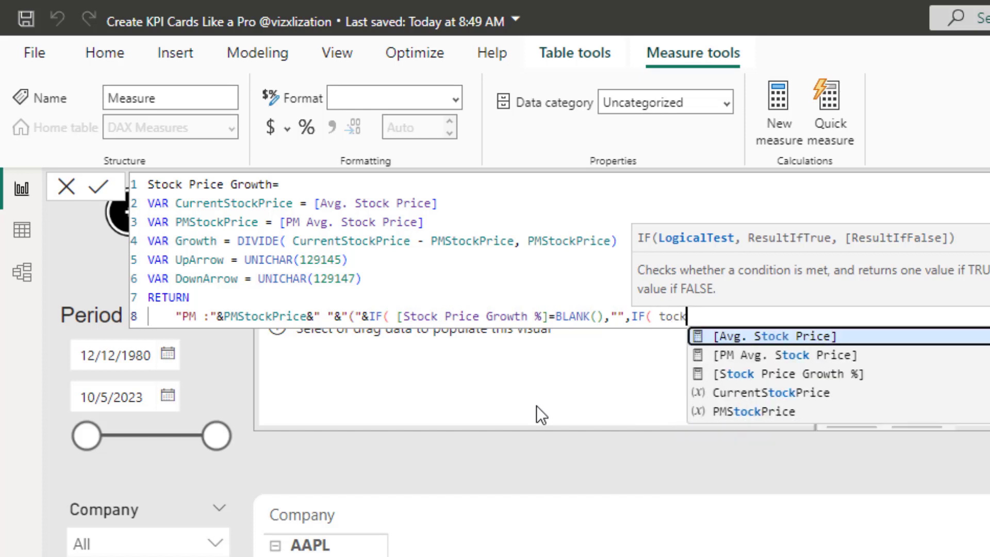
key("Down")
key("Down")
key("Tab")
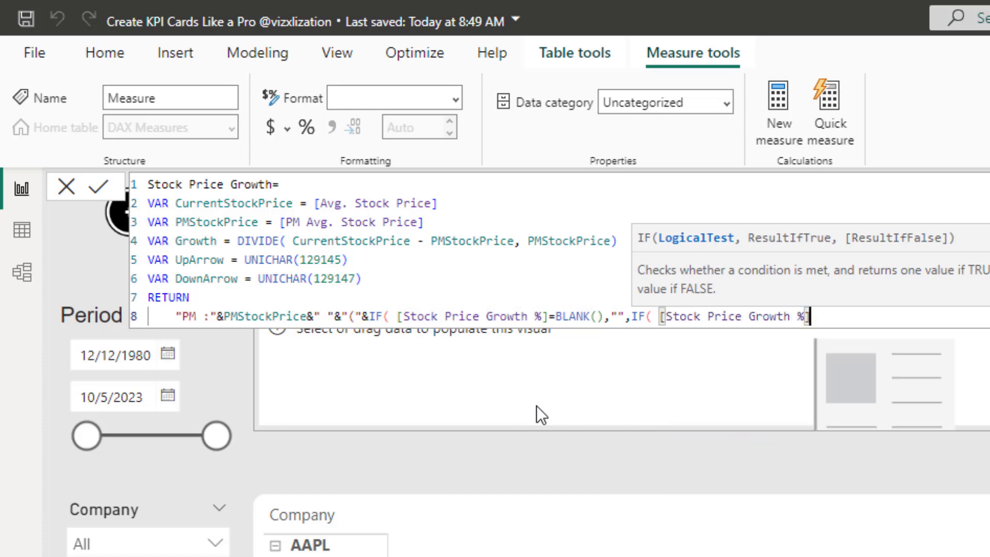
type(">0,u")
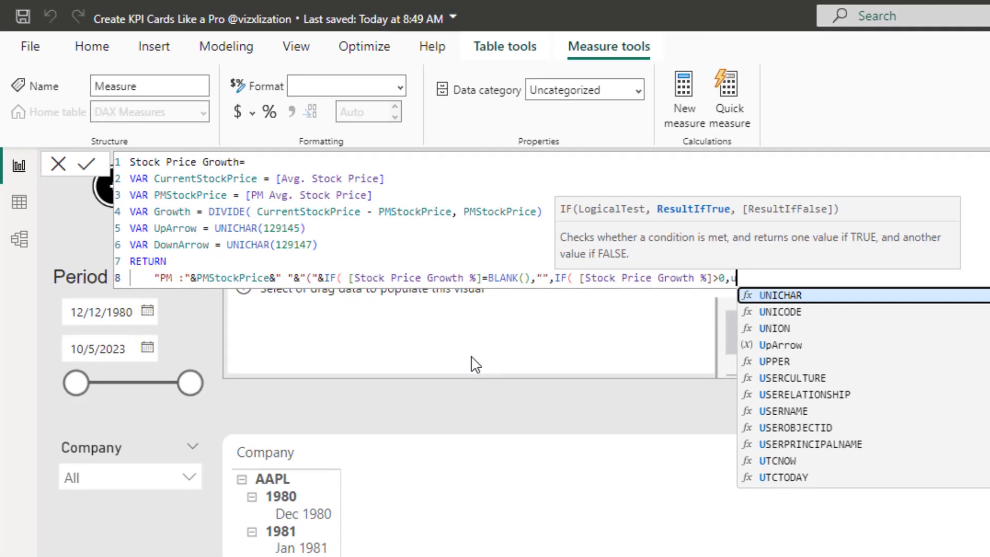
type("p")
key("Tab")
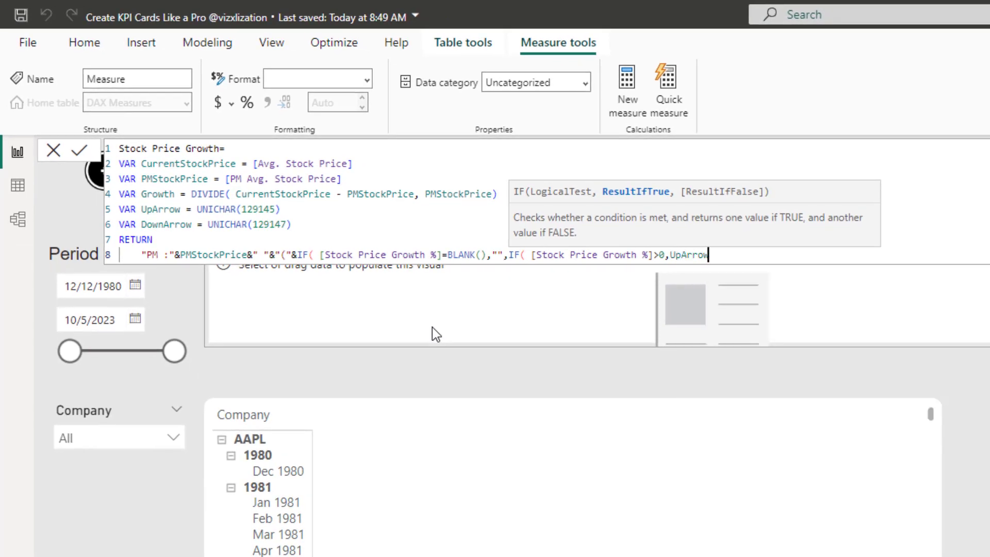
type(",dow")
key("Tab")
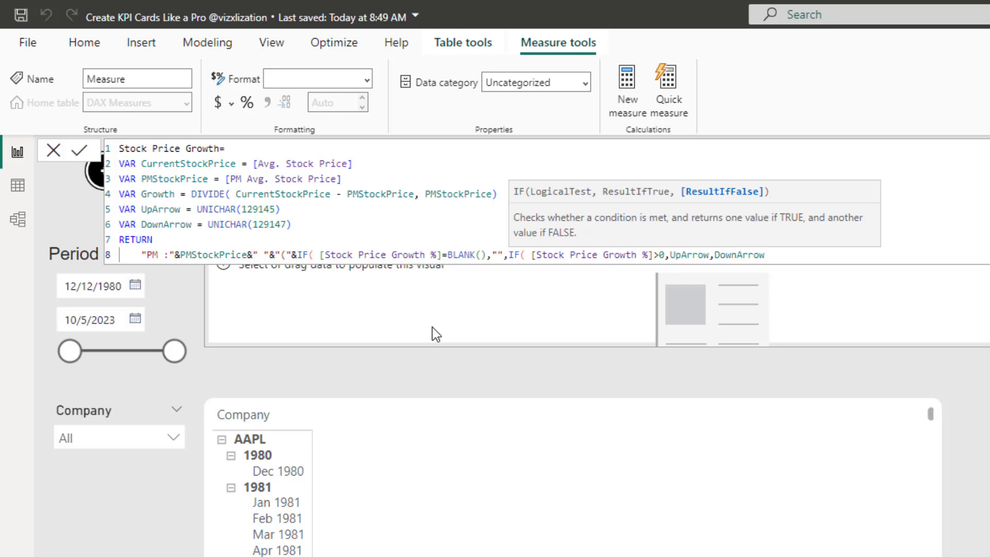
type("))")
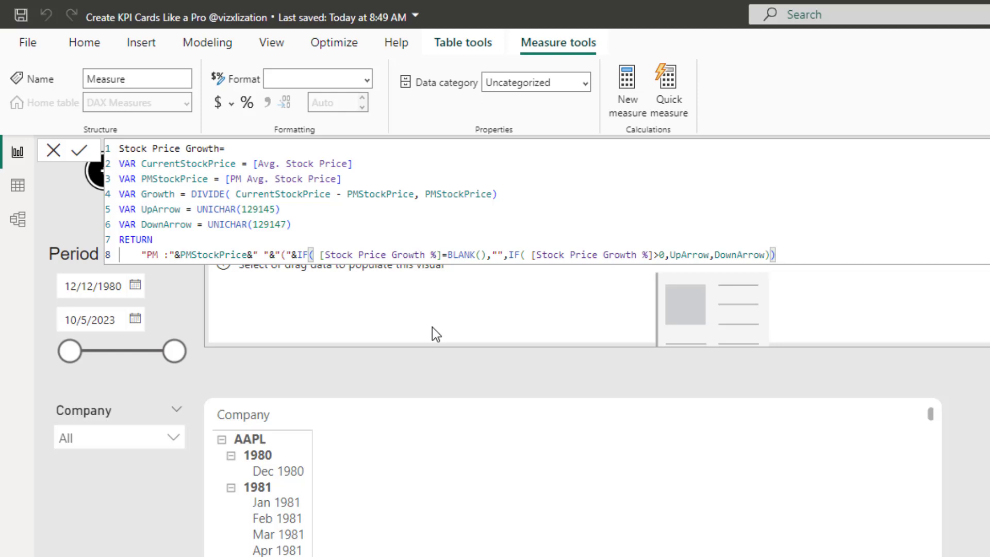
Append &Growth&")" to the return expression and commit the Stock Price Growth measure.
type("&gro")
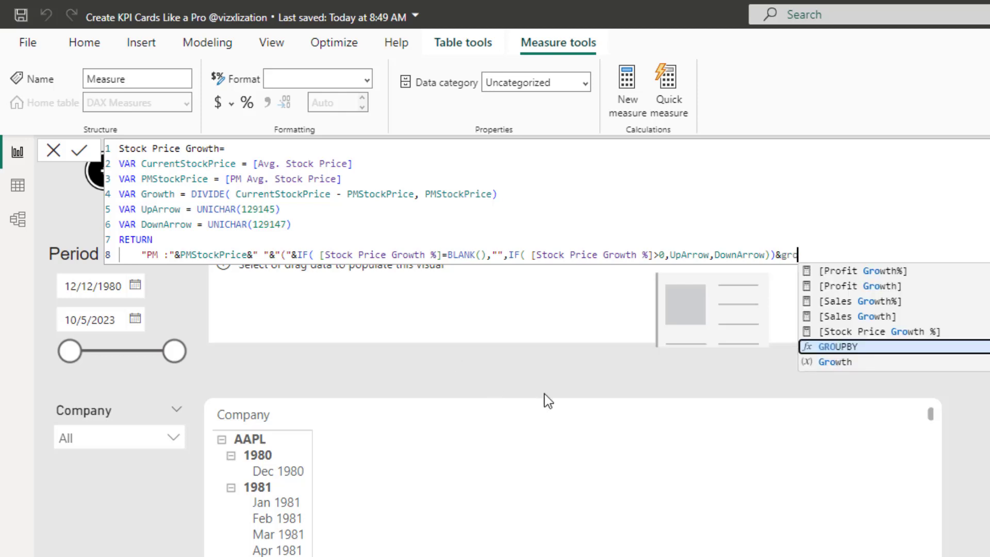
left_click(844, 365)
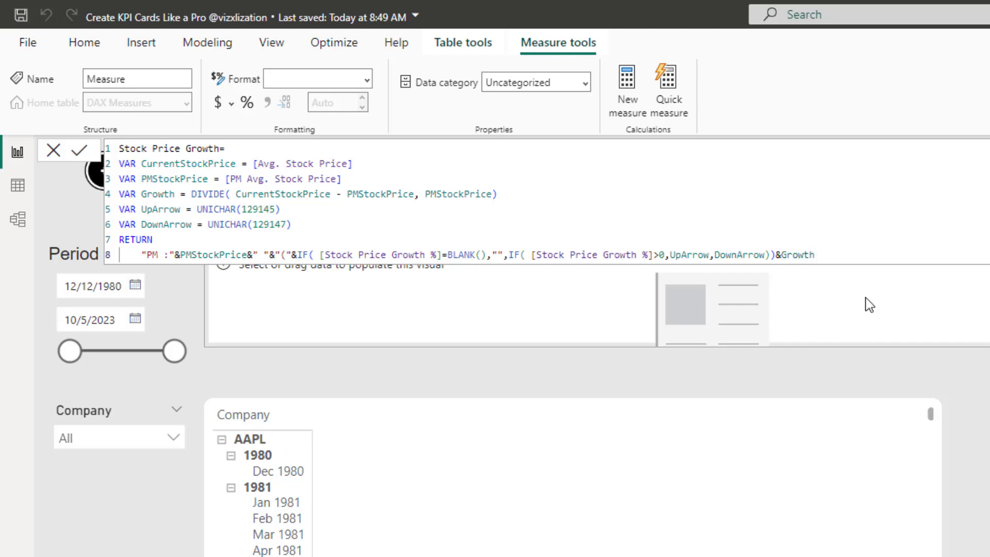
type("&\")\"")
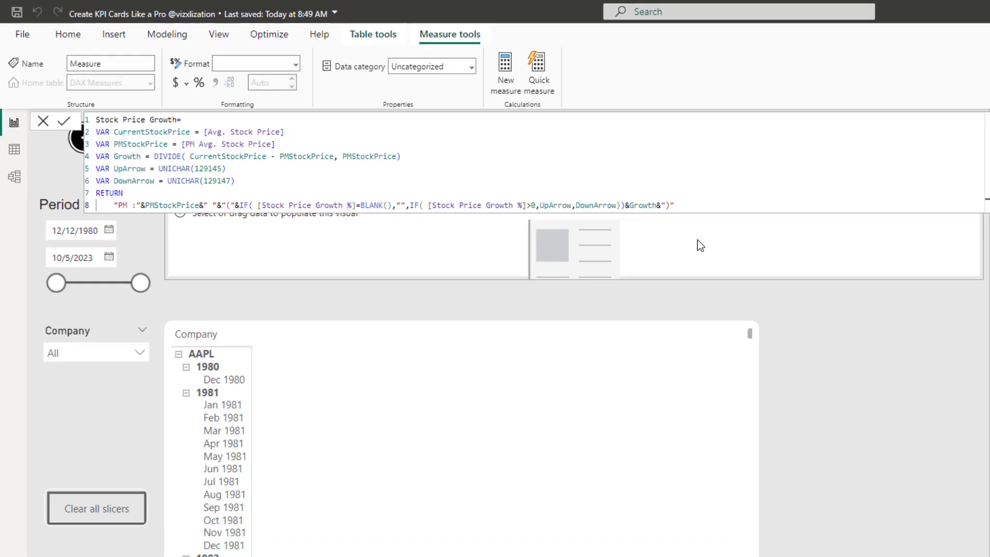
key("Return")
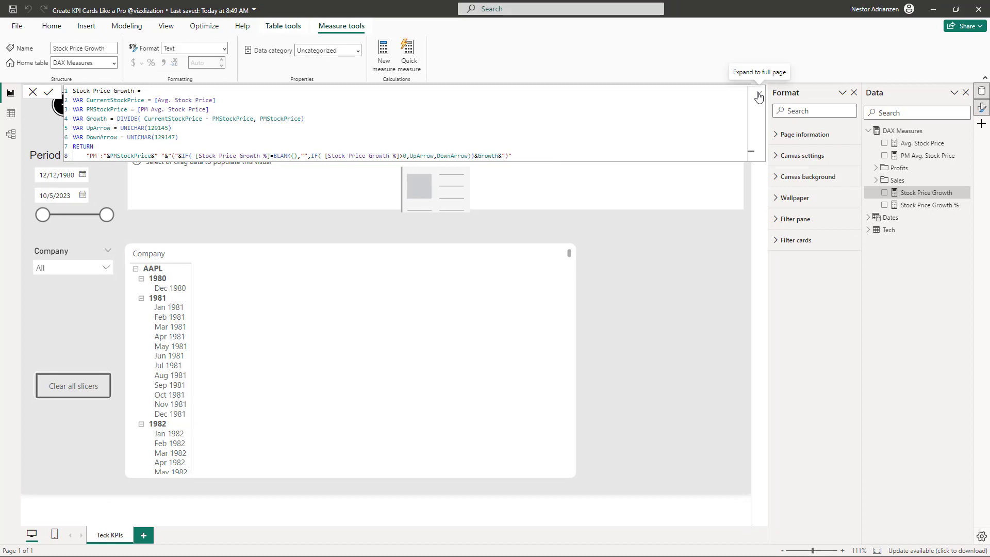
Add the Stock Price Growth measure to the empty card visual below the report title.
left_click(261, 177)
left_click(114, 158)
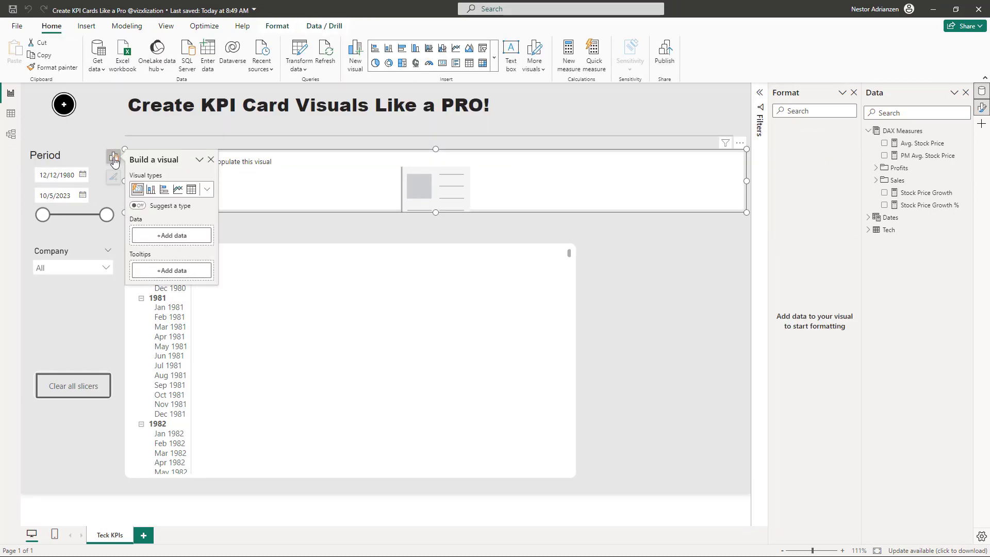
left_click(207, 191)
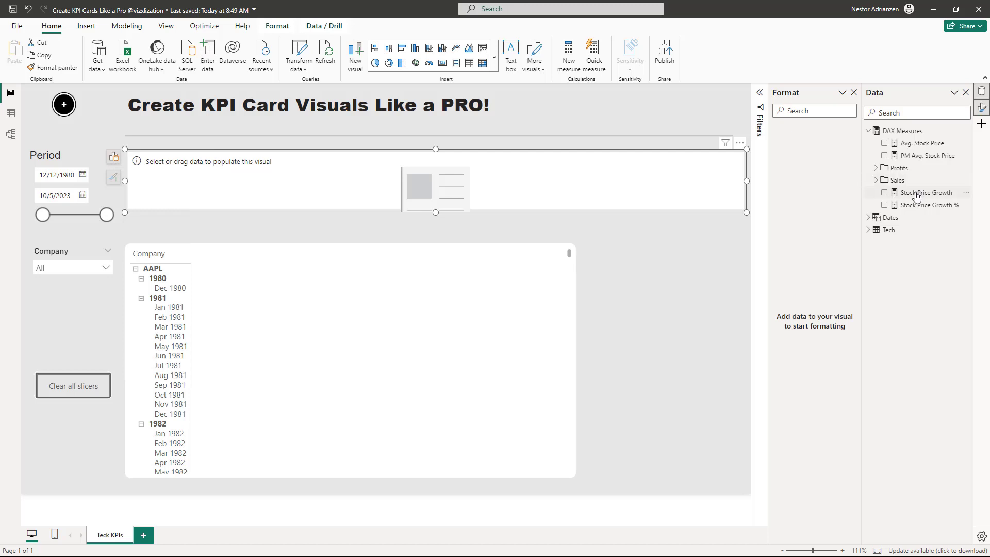
left_click(885, 195)
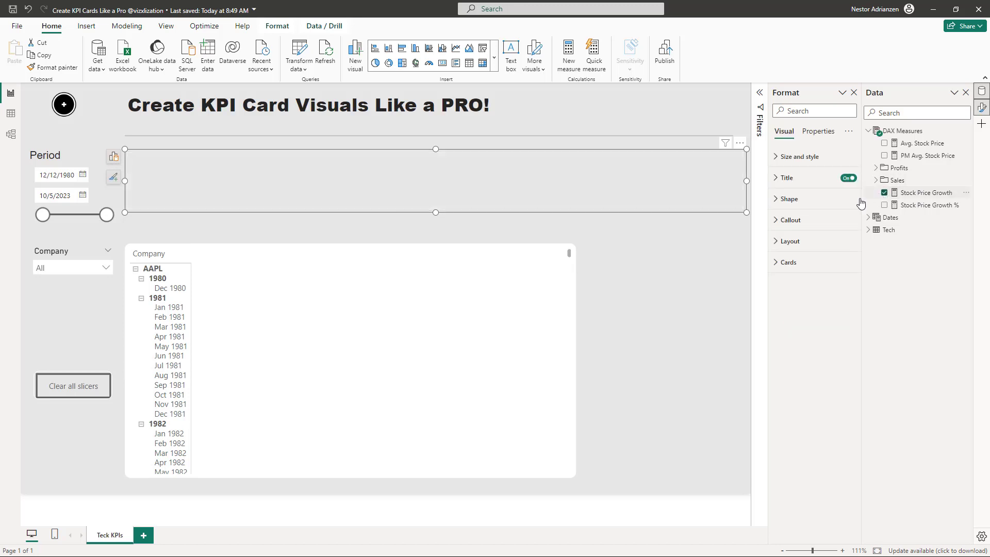
left_click(559, 220)
left_click(562, 204)
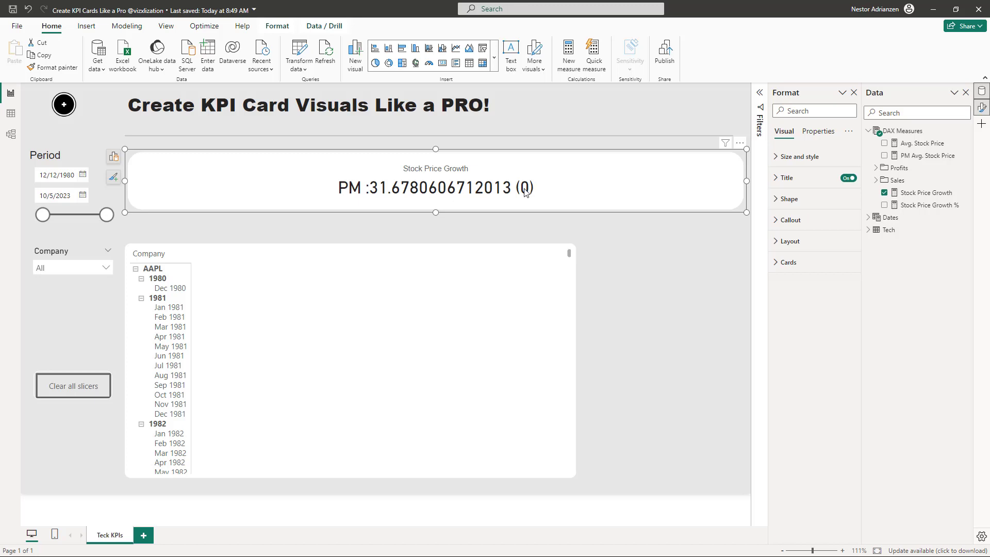
Reopen the full Stock Price Growth formula and add a space after the colon in the "PM :" text.
left_click(920, 193)
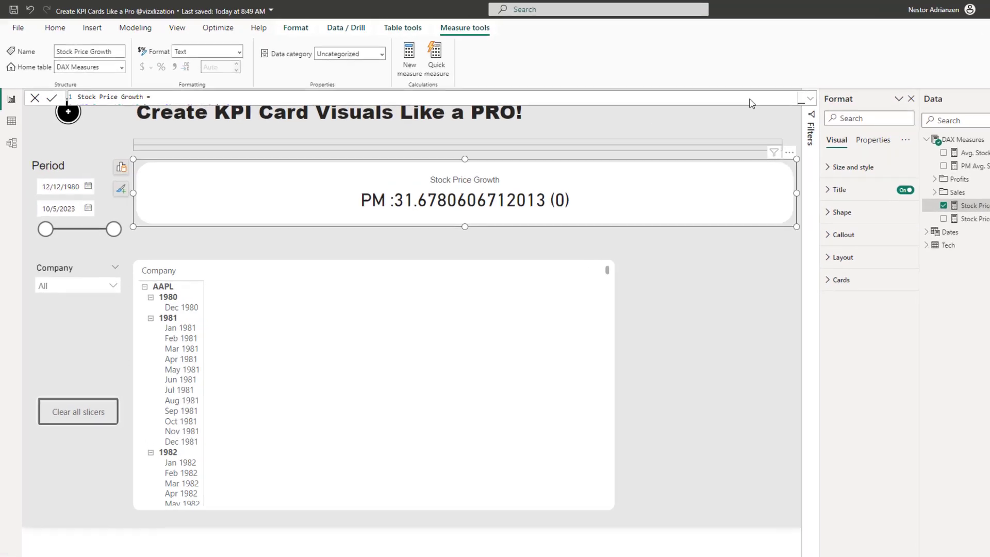
left_click(760, 92)
left_click(104, 156)
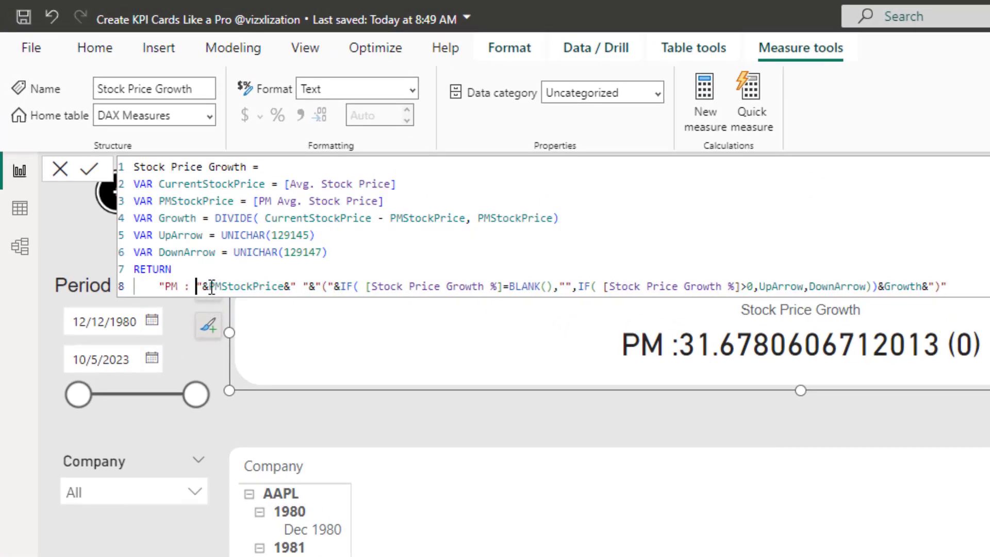
Wrap PMStockPrice in the return expression with FORMAT, using the format string "$#,##.00".
left_click(209, 288)
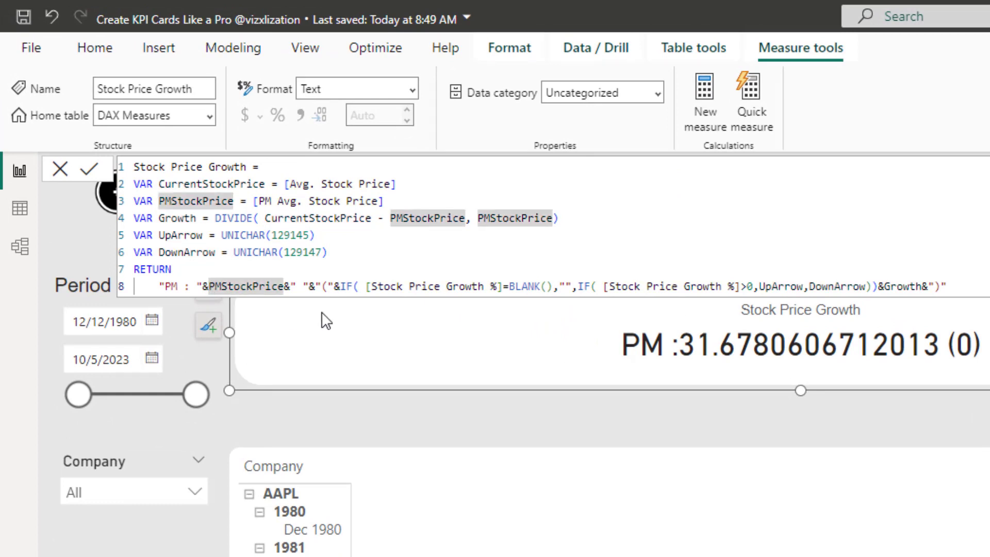
type("FORMAT(")
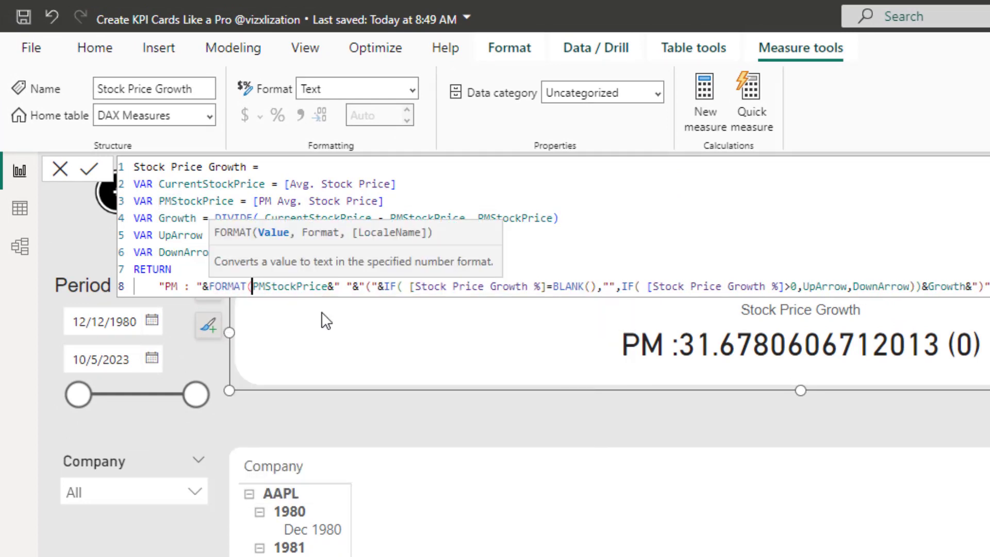
left_click(327, 287)
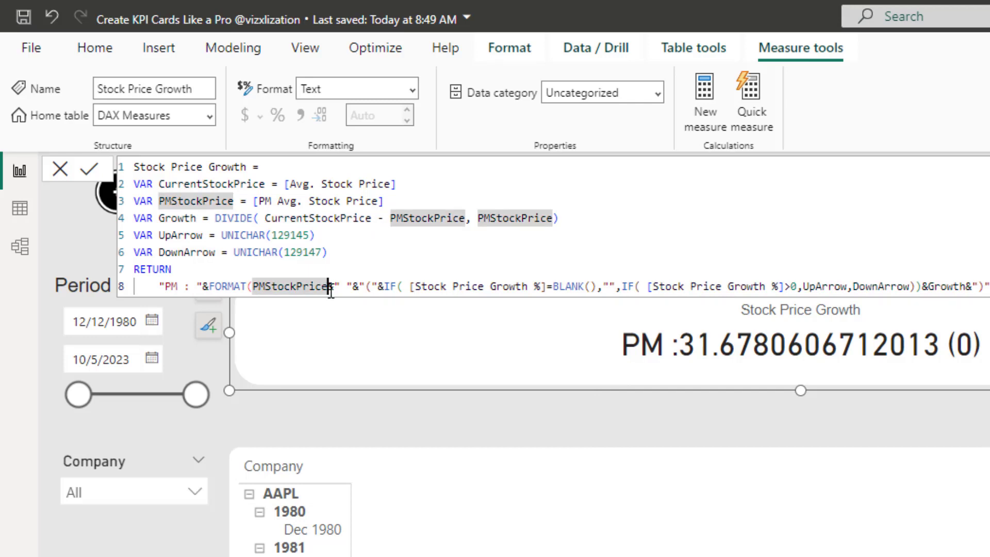
type(",")
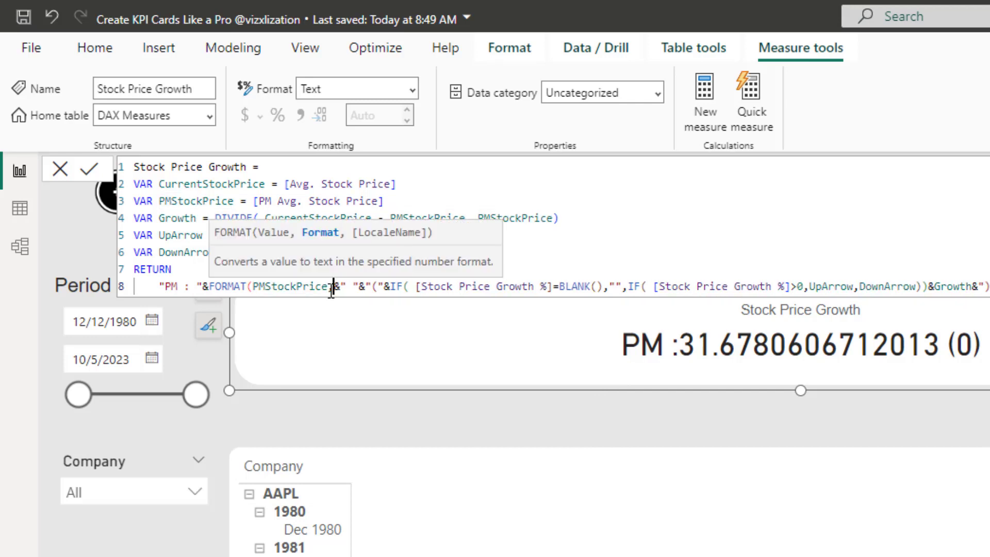
type("\"$#")
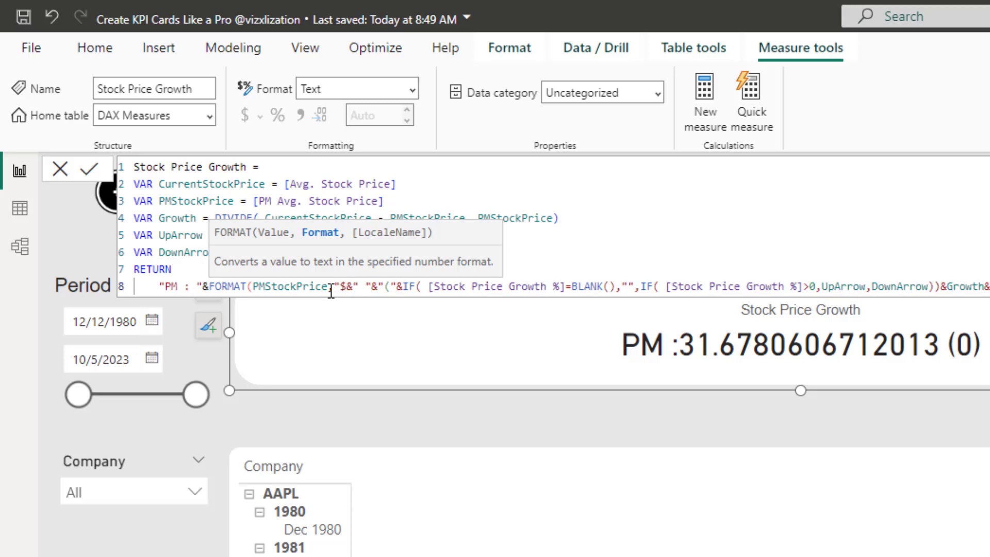
type(",")
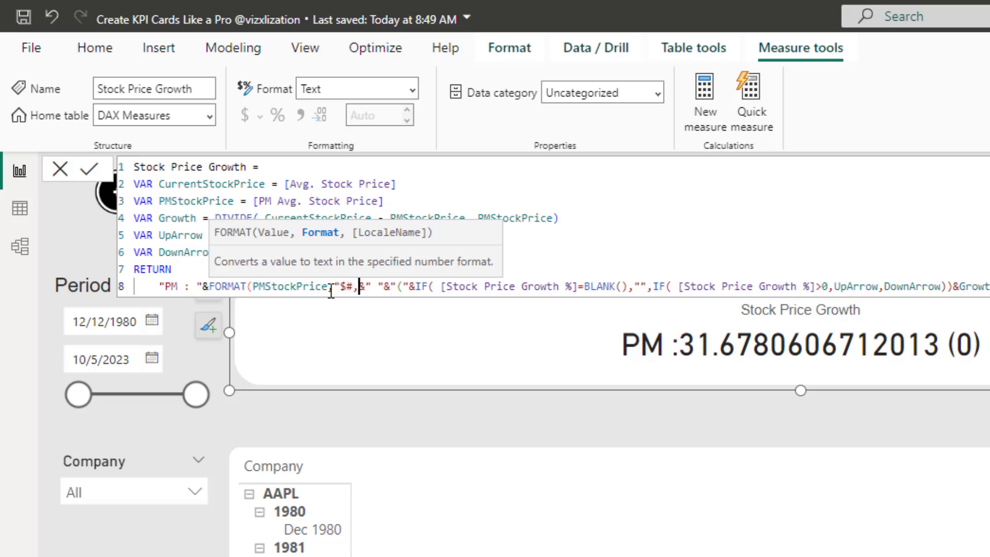
type("##")
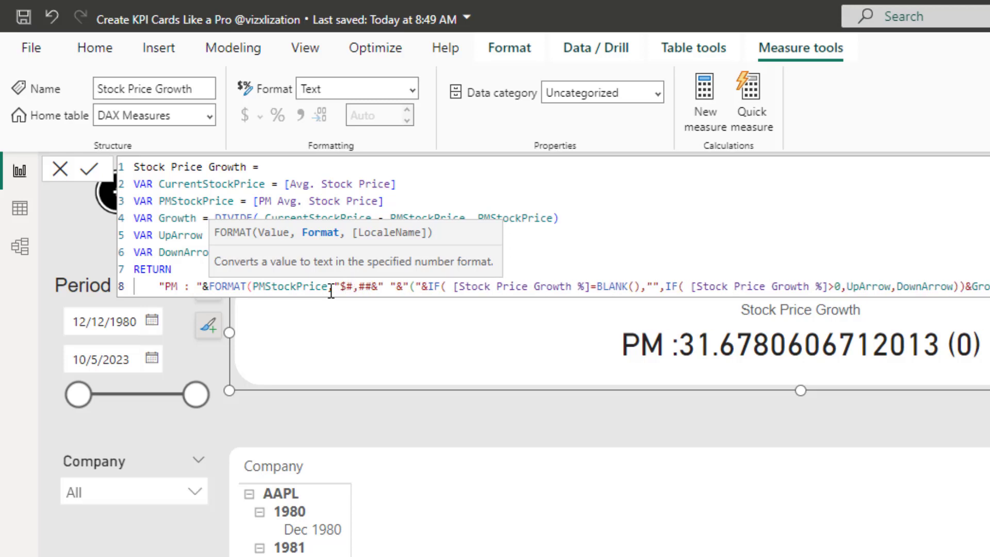
type(".")
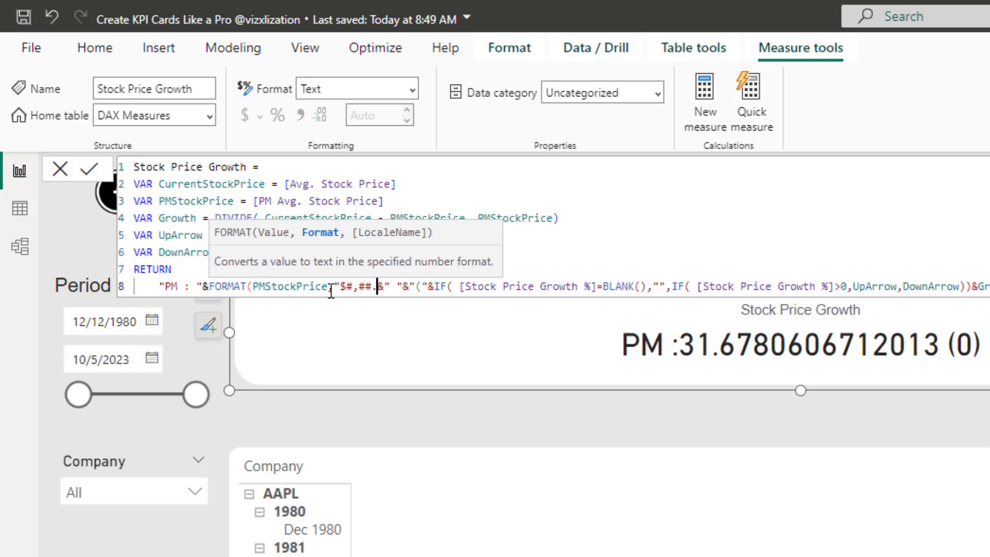
type("00\"")
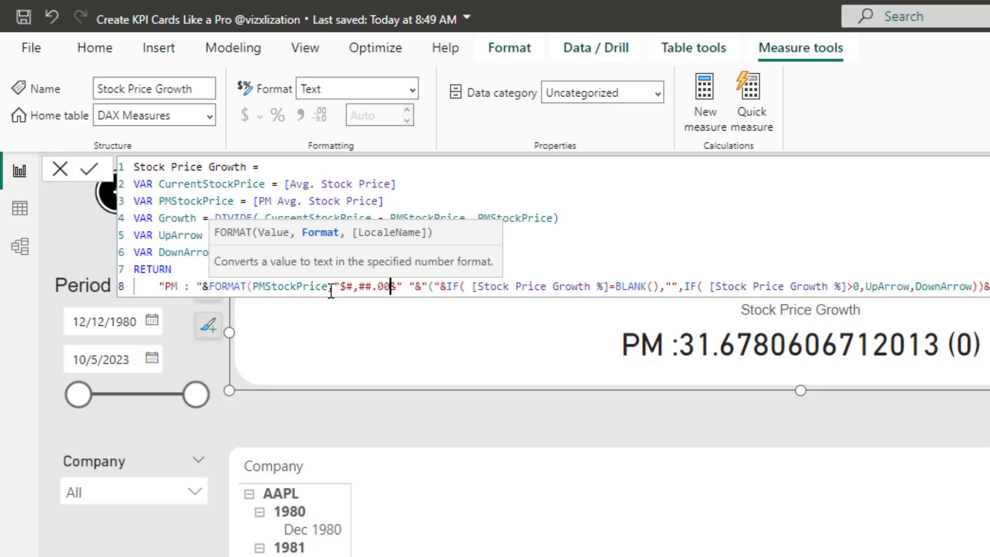
type(")")
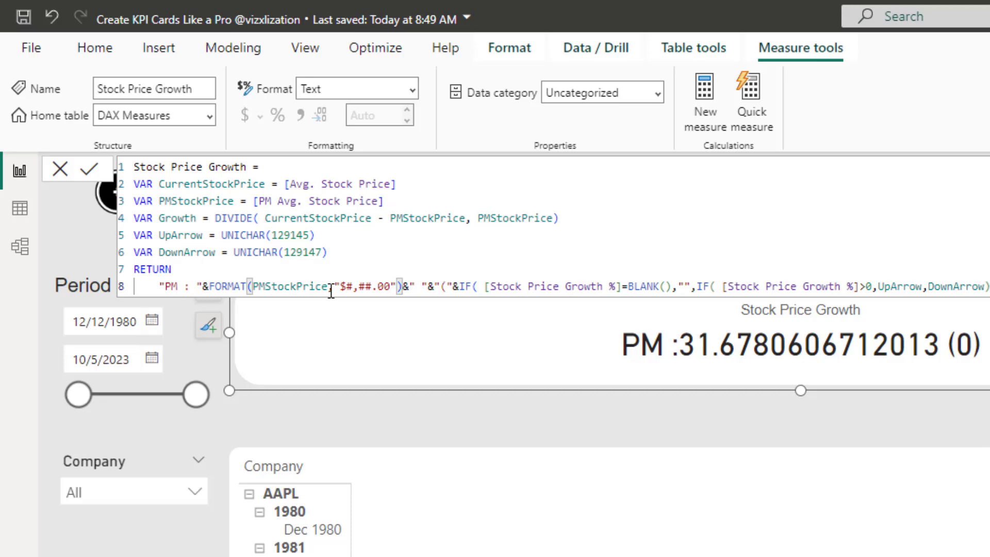
left_click(330, 287)
type(",")
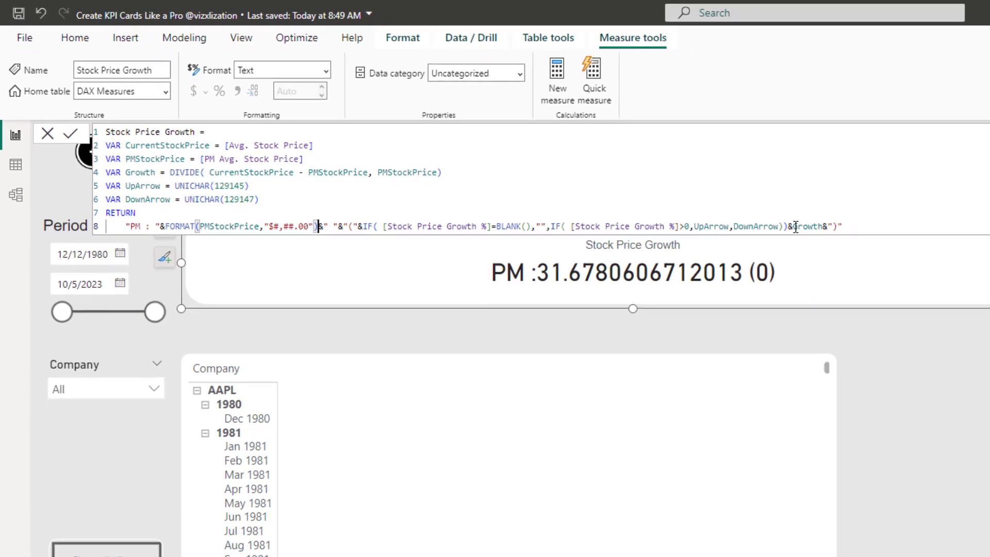
Wrap Growth in the return expression with FORMAT, using the format string "#,##0.00%", and commit the measure.
left_click(934, 268)
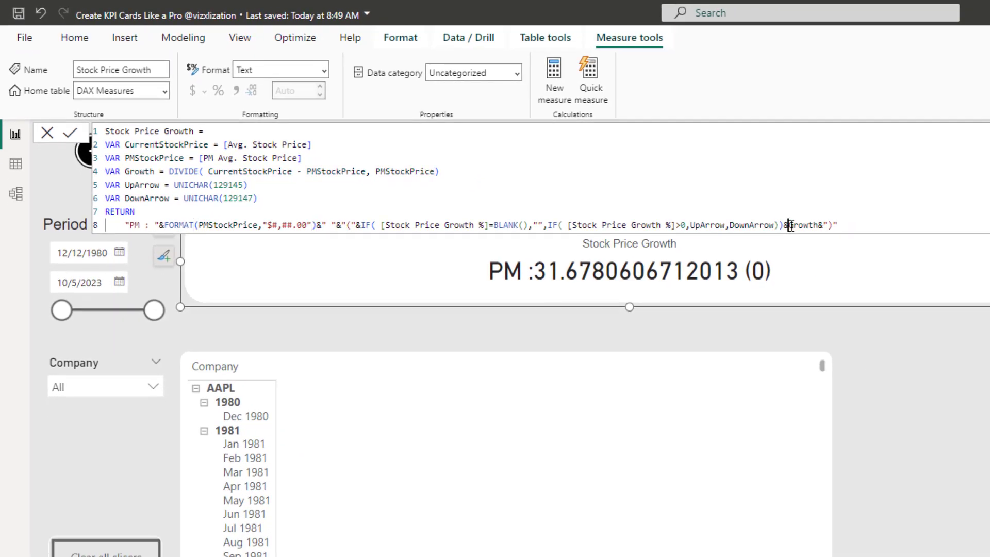
type("FORMAT(")
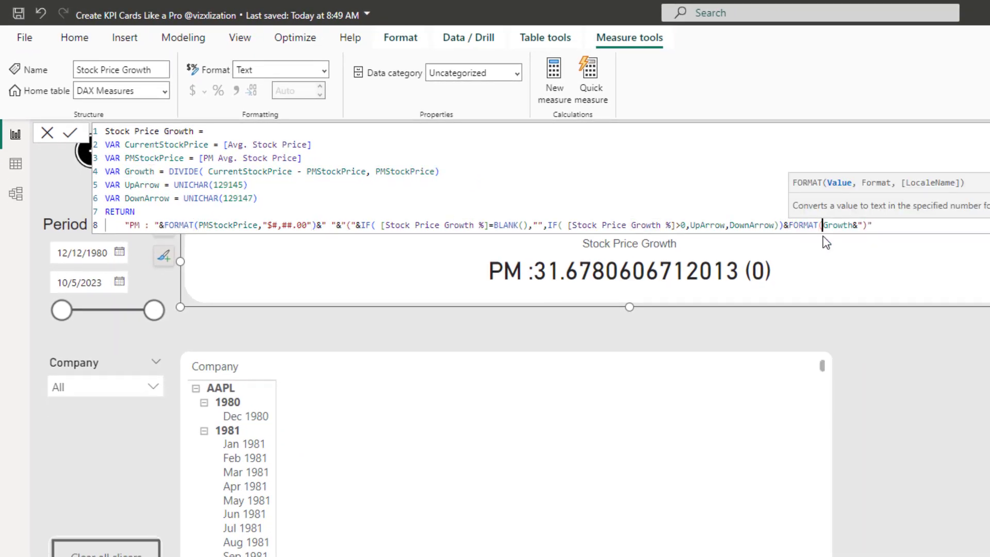
key("Right")
key("Right")
key("Right")
key("Right")
key("Right")
key("Right")
type(",")
left_click(857, 228)
type("\"")
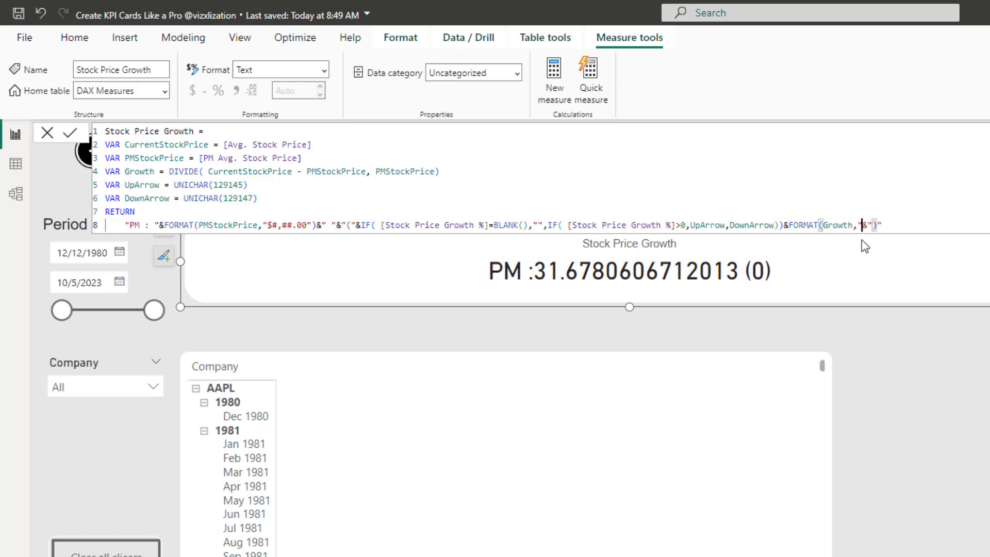
type("#,##0")
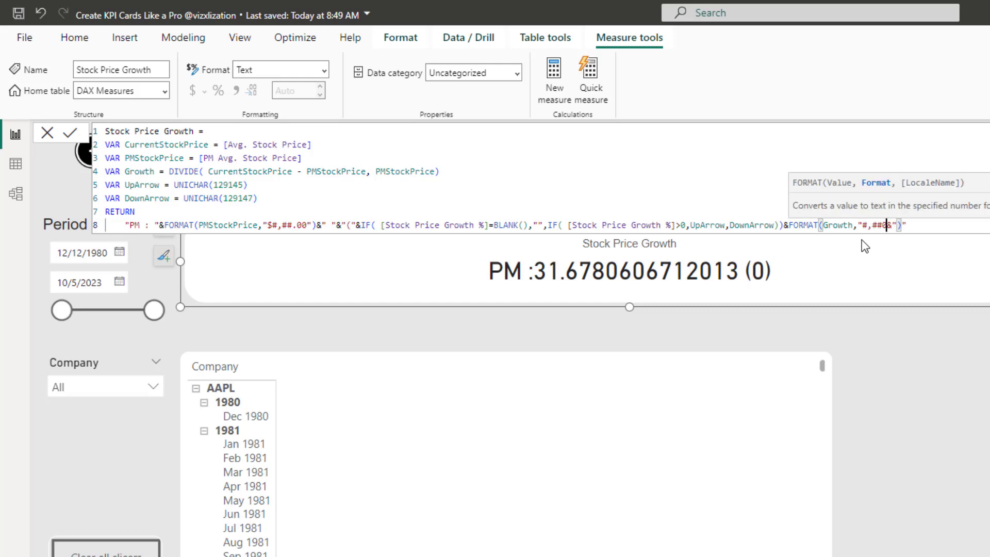
type(".00%\"")
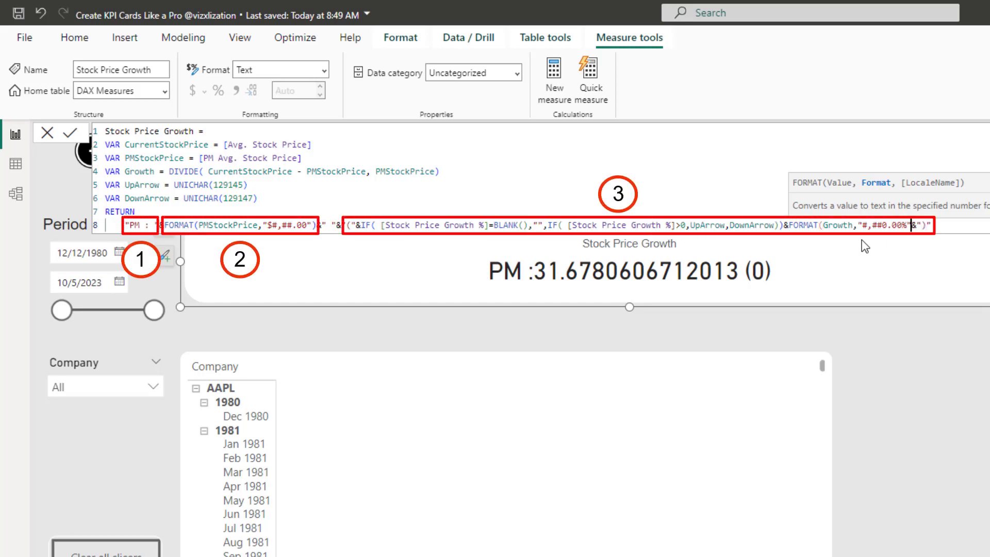
type(")")
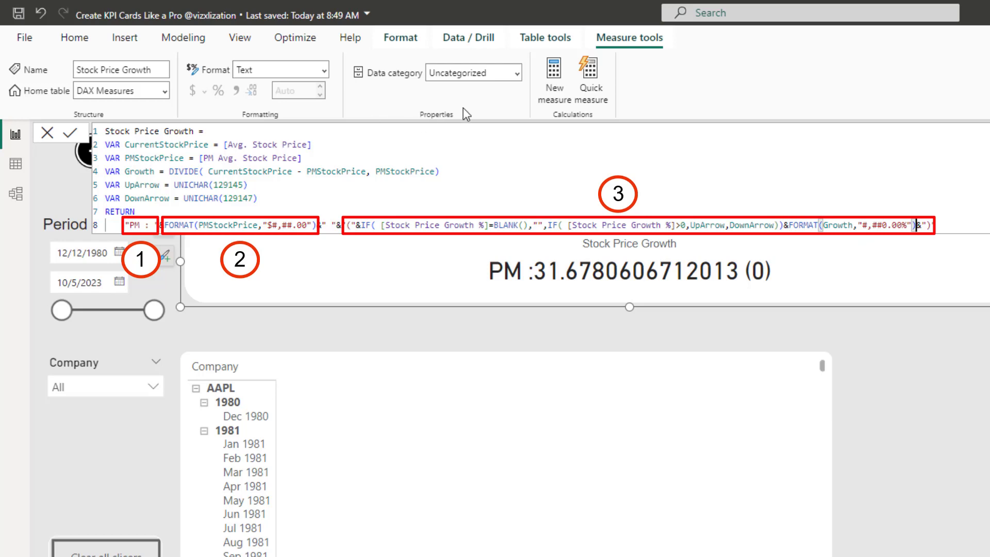
left_click(71, 132)
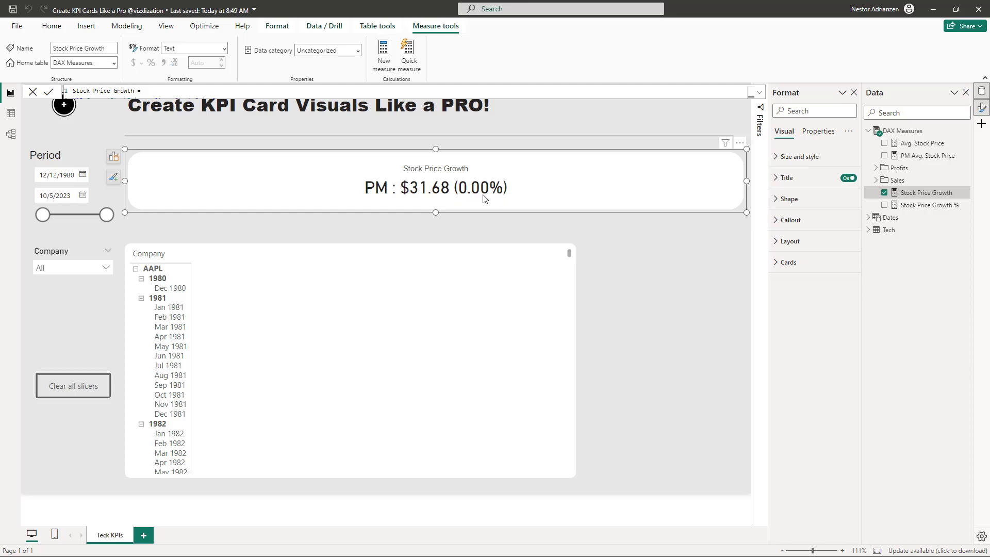
Replace Stock Price Growth with Avg. Stock Price in the card, and apply the callout settings to the Avg. Stock Price series.
left_click(884, 194)
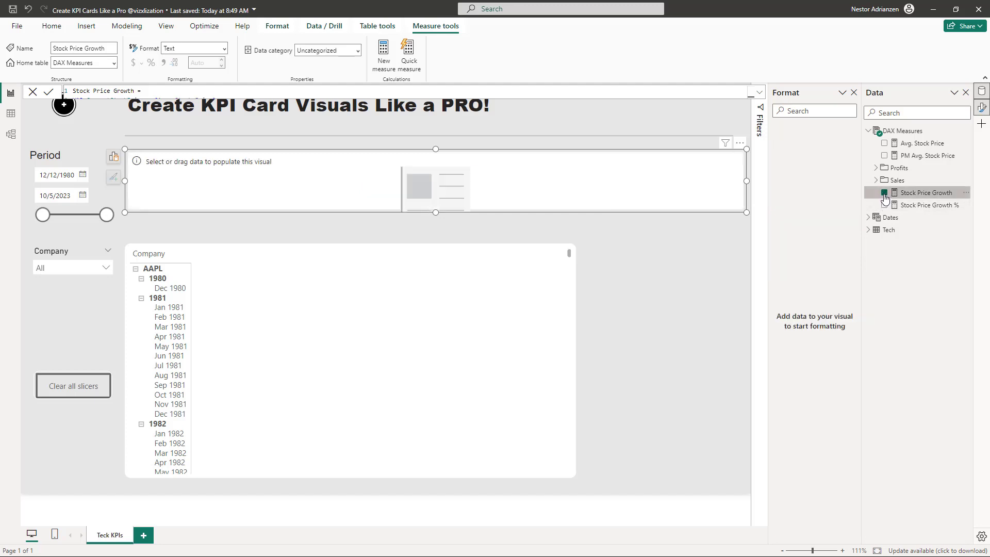
left_click(885, 143)
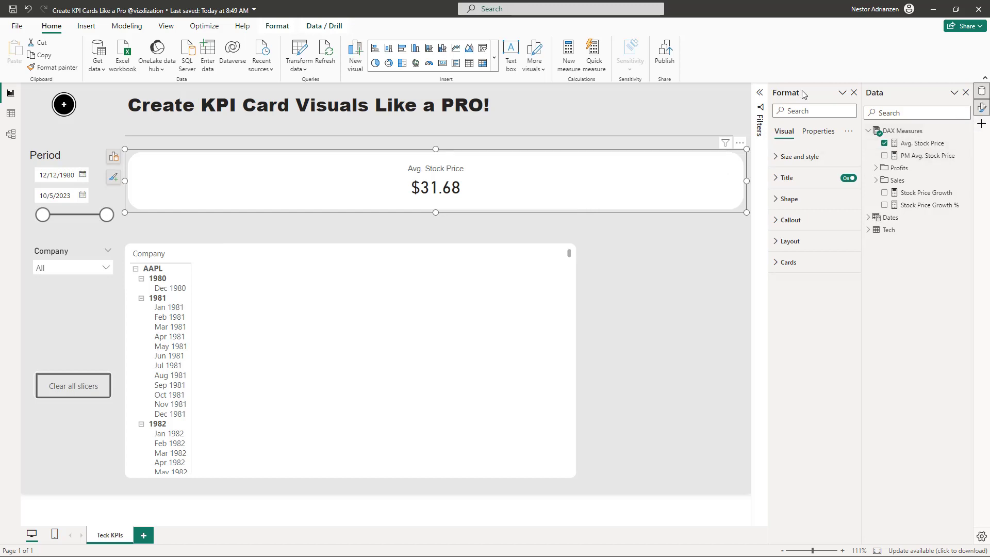
left_click(778, 226)
scroll(829, 282, "down", 1)
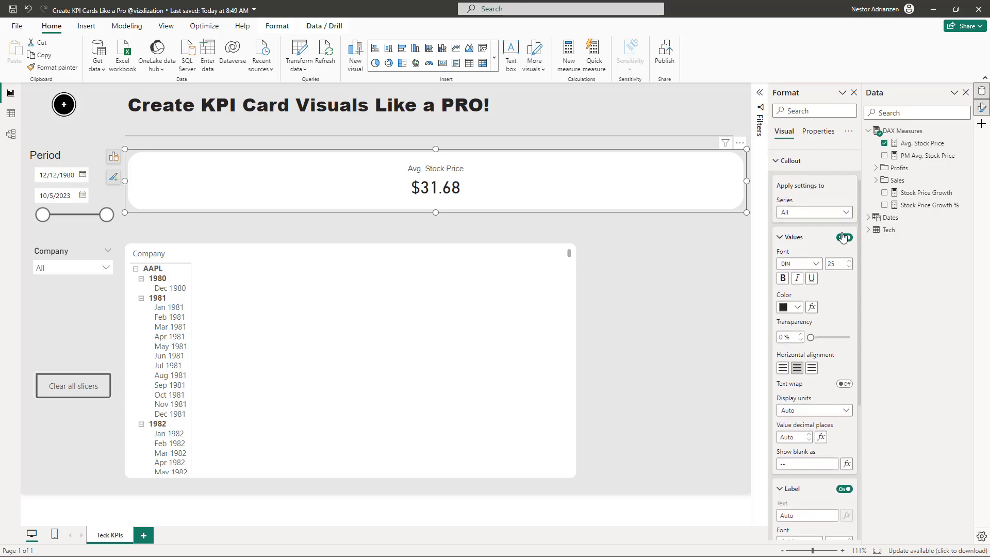
left_click(839, 212)
left_click(816, 237)
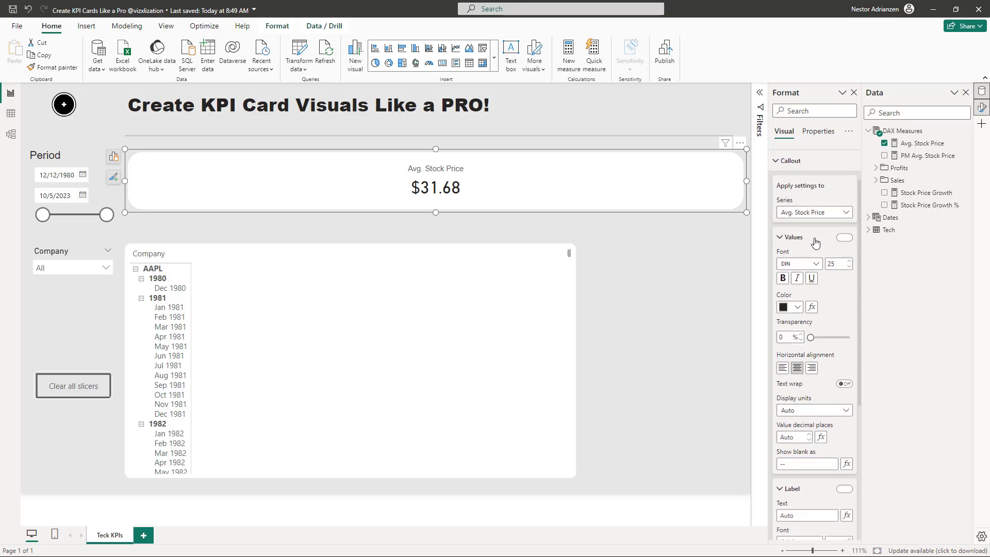
Base the callout label text on the field value of the Stock Price Growth measure.
scroll(824, 286, "down", 2)
scroll(824, 287, "down", 1)
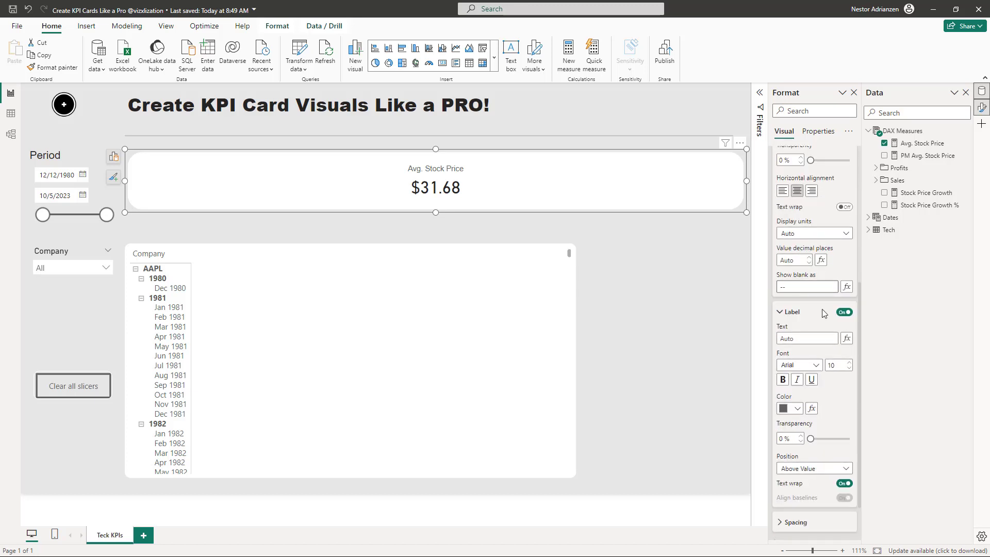
left_click(847, 340)
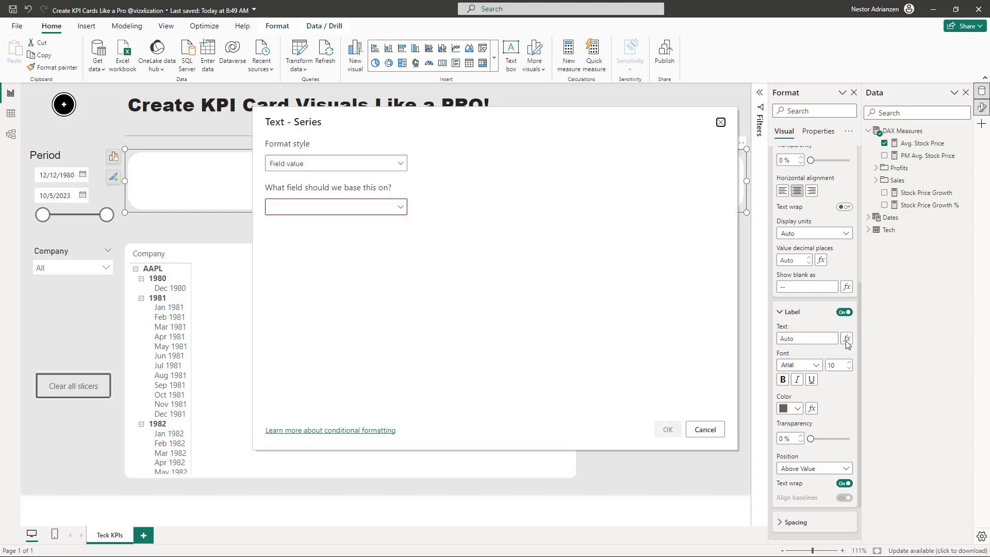
left_click(403, 207)
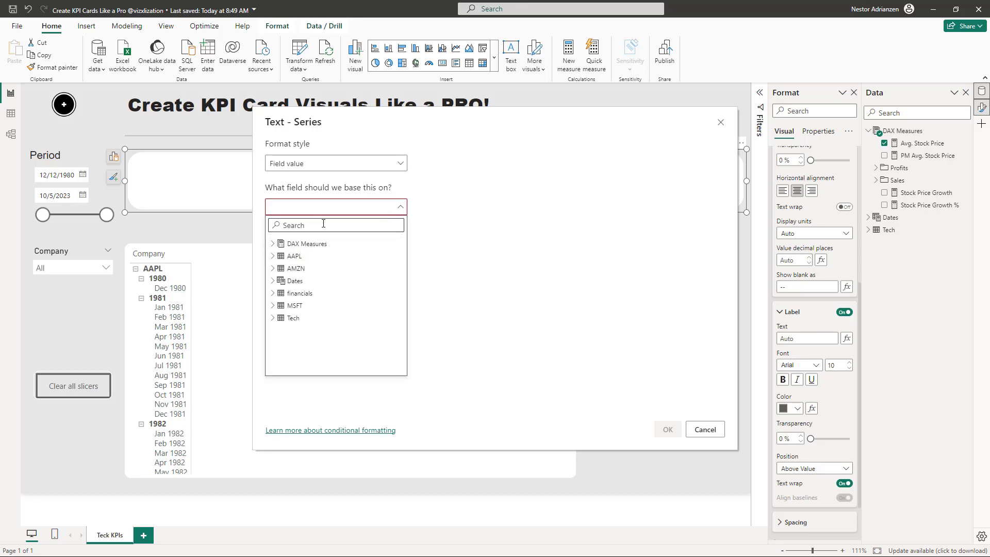
type("gro")
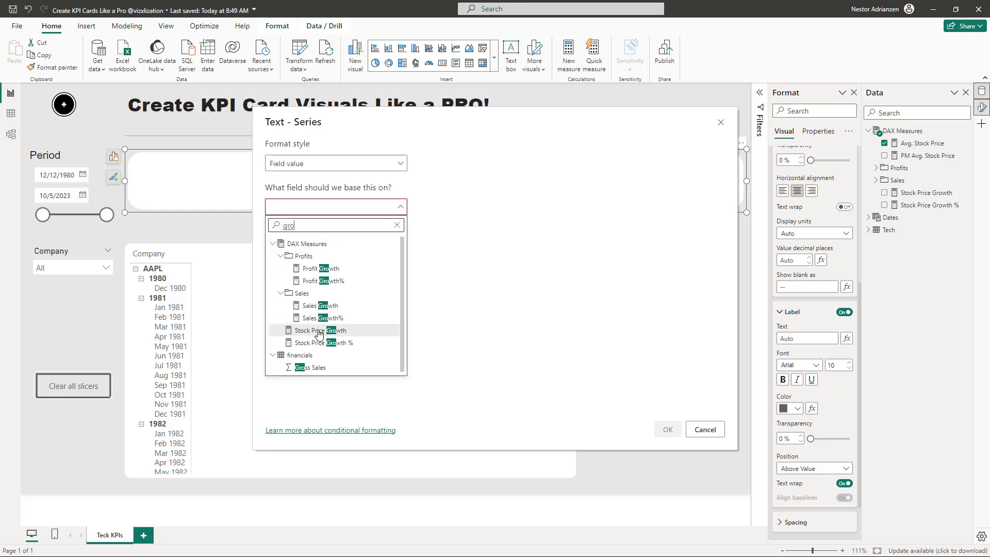
left_click(319, 331)
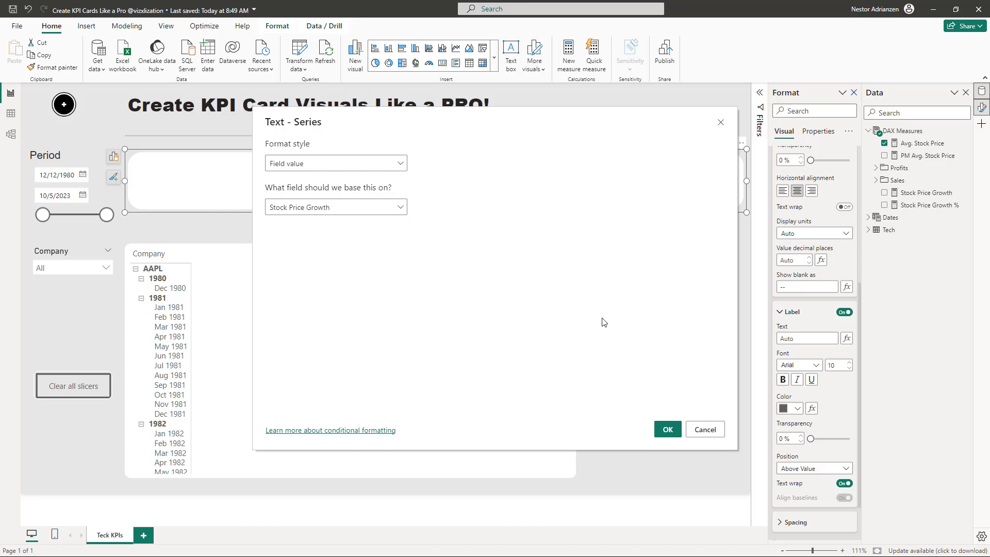
left_click(665, 429)
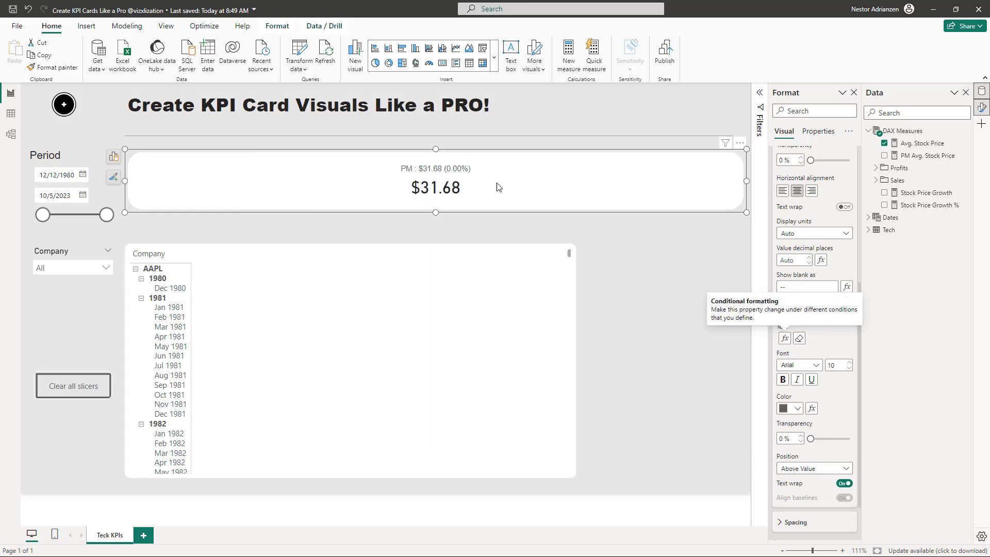
Position the card's callout label below the value.
scroll(803, 404, "down", 2)
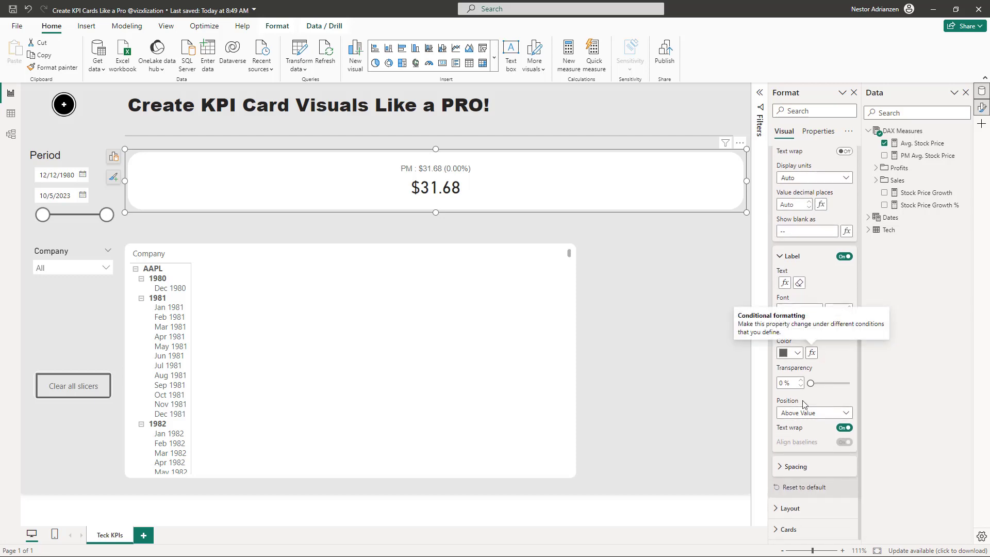
left_click(803, 413)
left_click(804, 433)
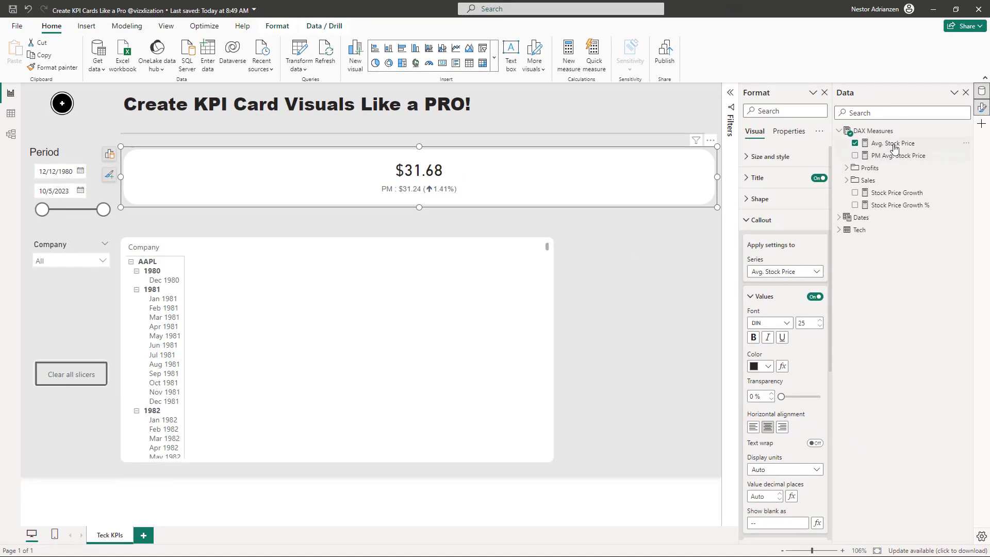
Rename the Avg. Stock Price measure as "Avg. Stock Price Tech" and PM Avg. Stock Price as "PM Avg. Stock Price TEch".
left_click(894, 144)
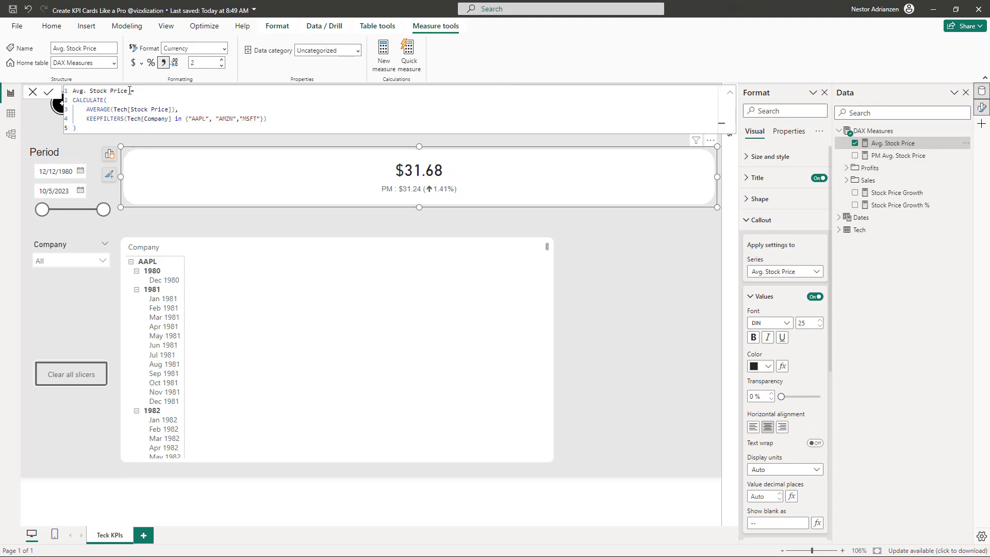
left_click(130, 91)
type("Tech")
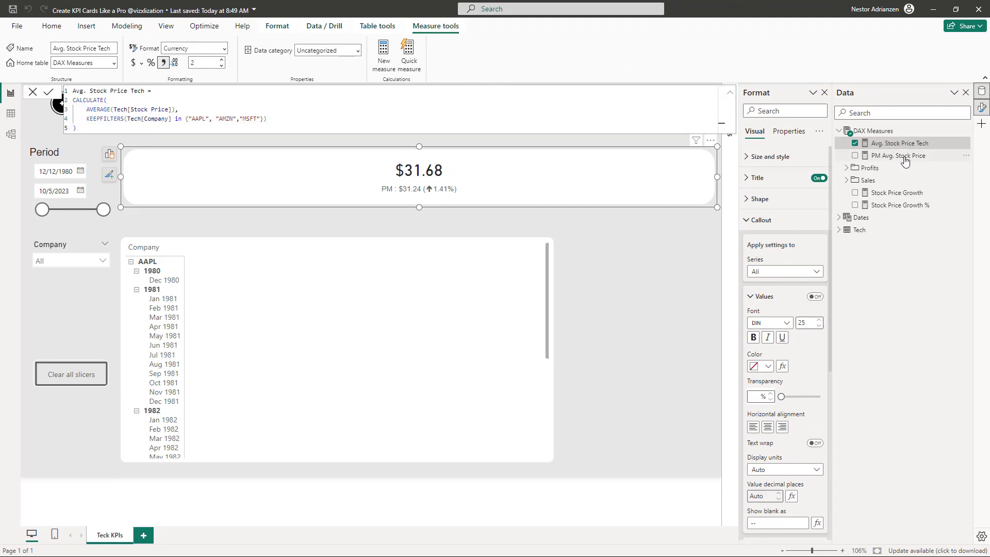
left_click(897, 155)
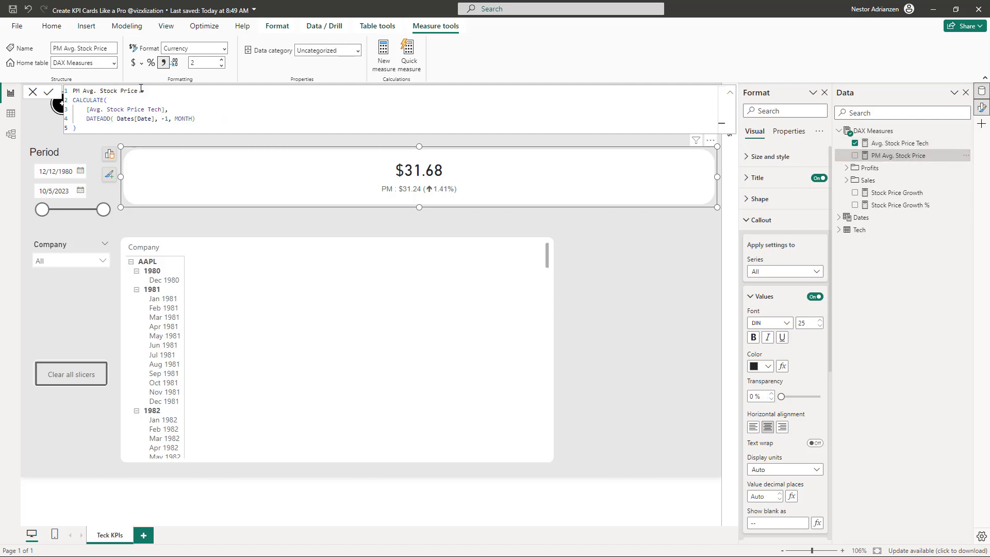
type("TEch")
Rename the Stock Price Growth measure as "Stock Price Growth Tech" and Stock Price Growth % as "Stock Price Growth Tech%".
left_click(897, 193)
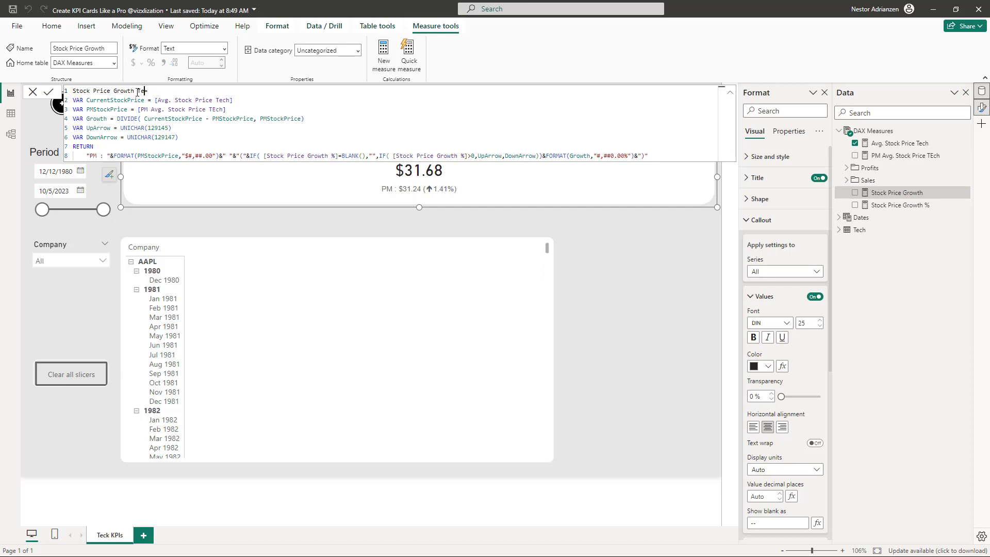
type("h")
left_click(901, 205)
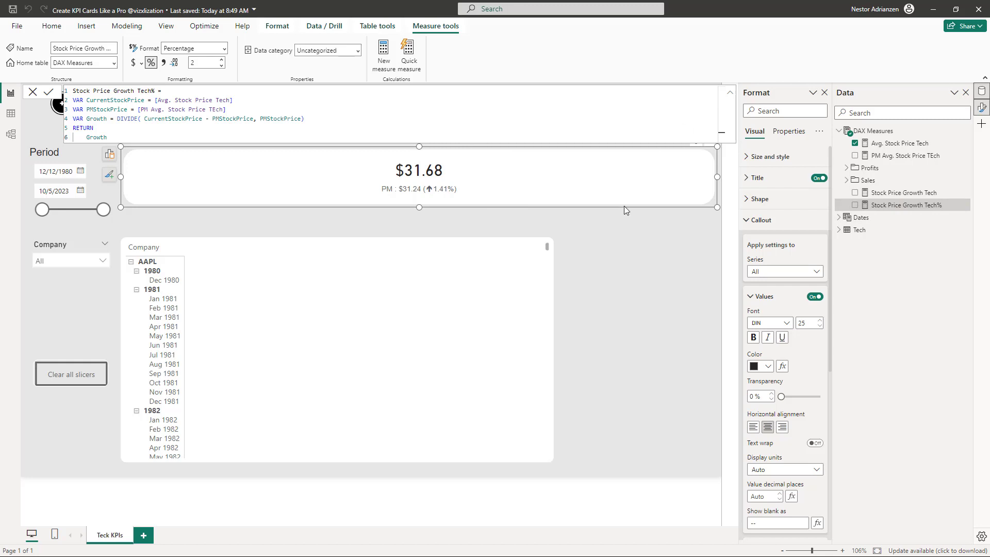
left_click(628, 255)
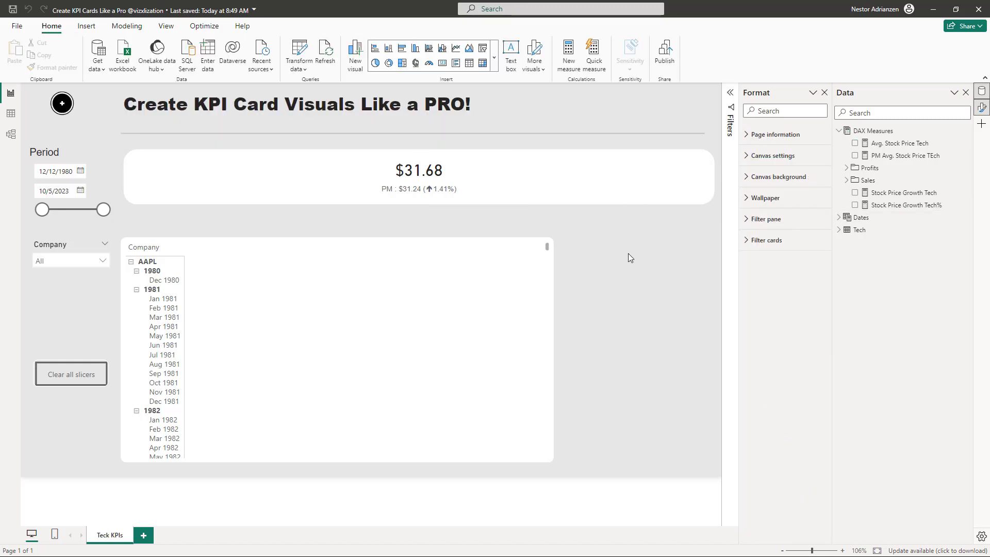
Insert the rocket picture Tech.png as the image of the stock price card.
left_click(625, 200)
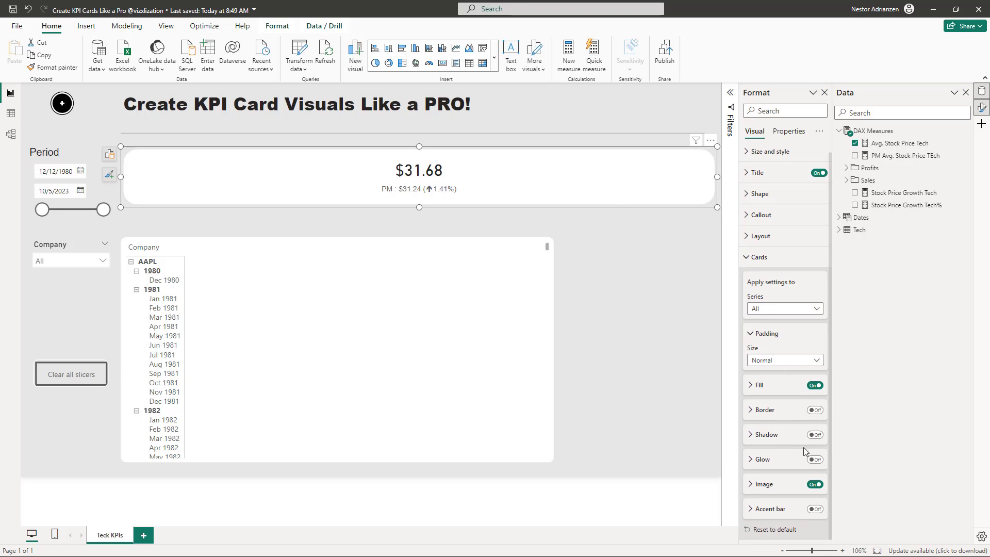
left_click(763, 484)
scroll(798, 413, "down", 5)
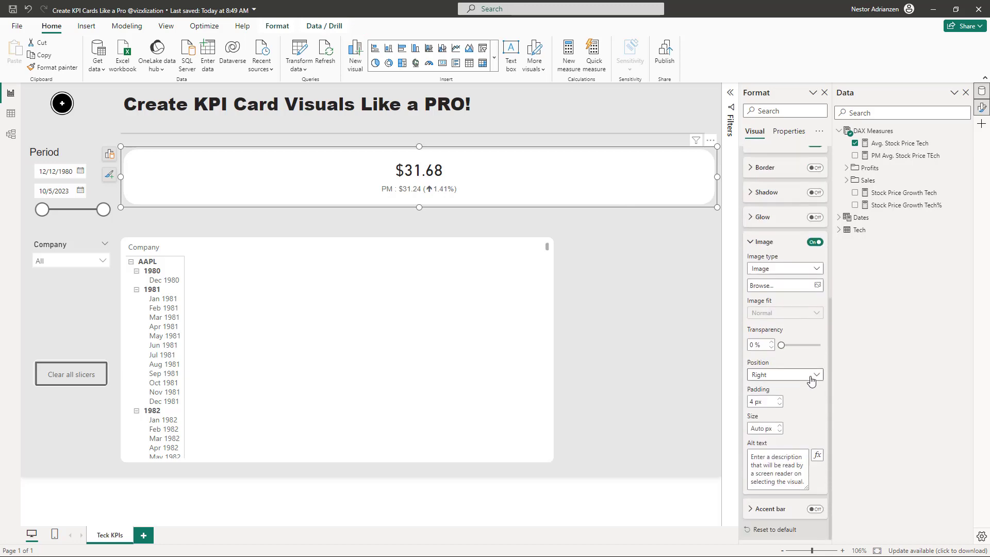
left_click(794, 285)
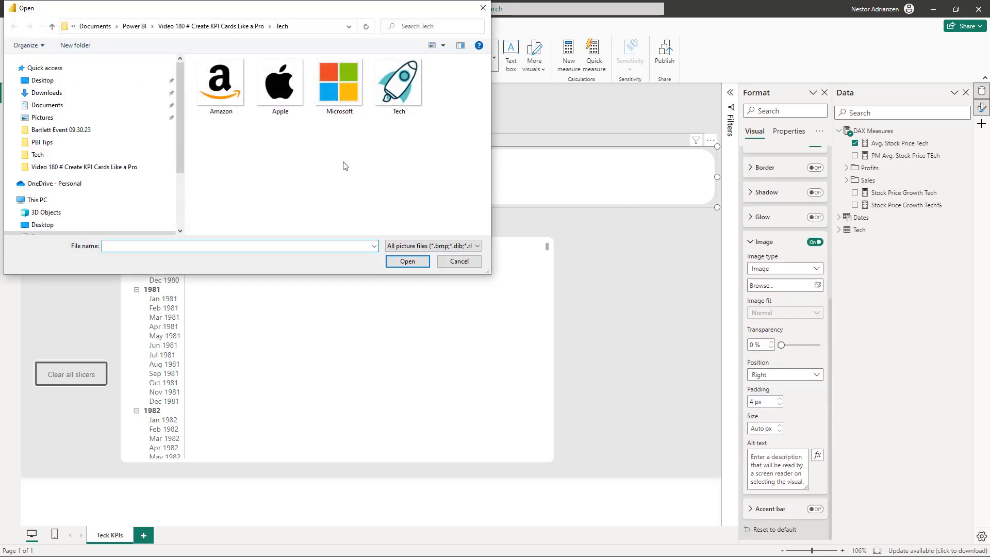
left_click(400, 82)
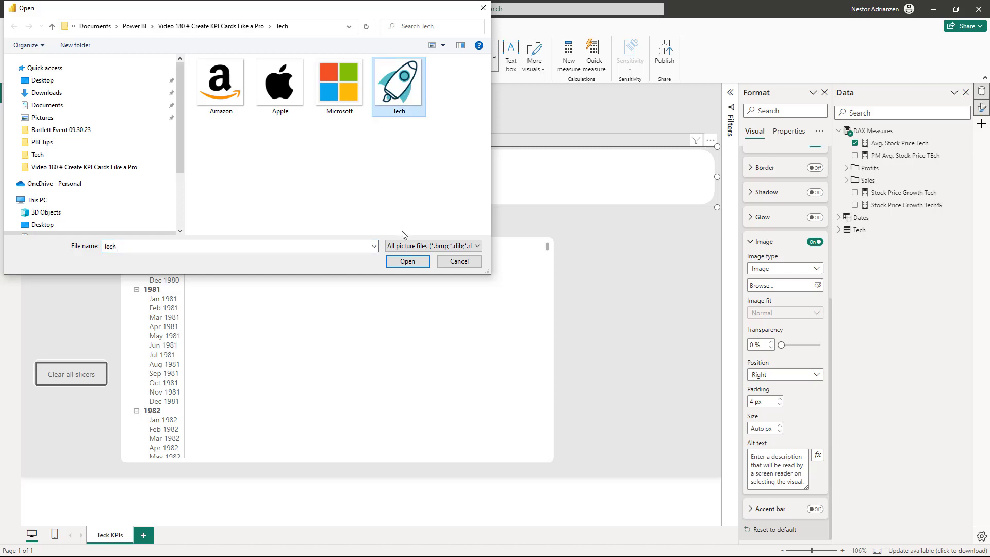
left_click(407, 261)
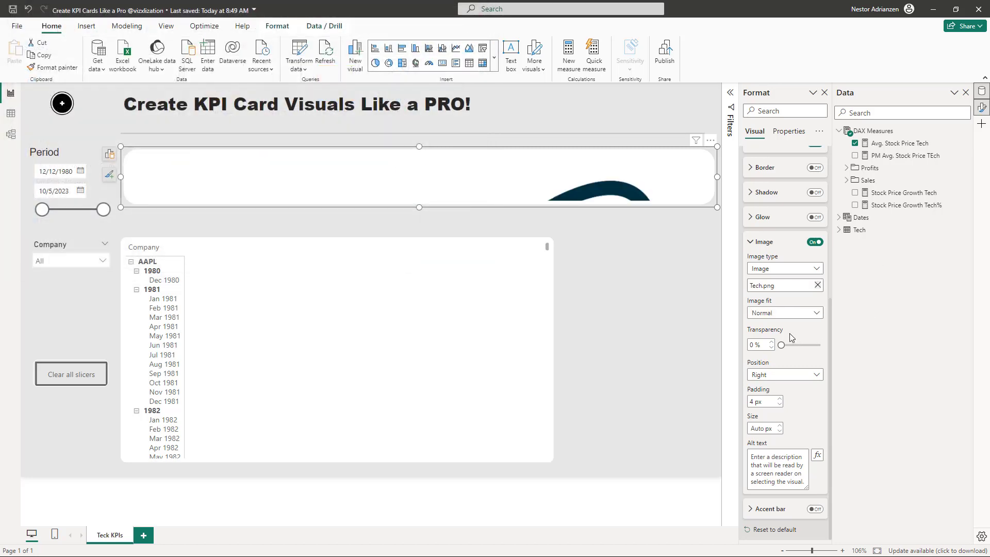
Set the card image's fit to Fit and its position to Left.
left_click(784, 312)
left_click(767, 340)
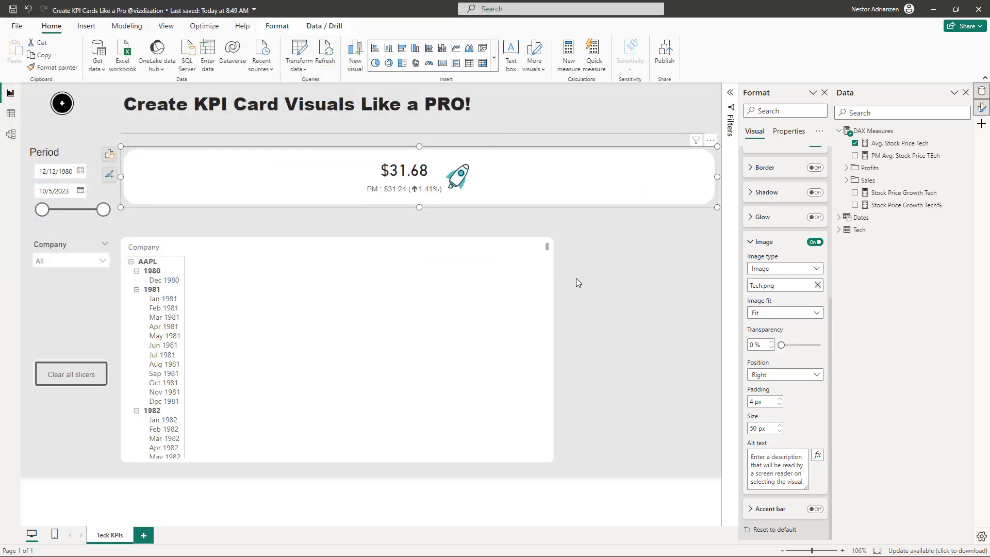
left_click(762, 375)
left_click(761, 386)
left_click(765, 242)
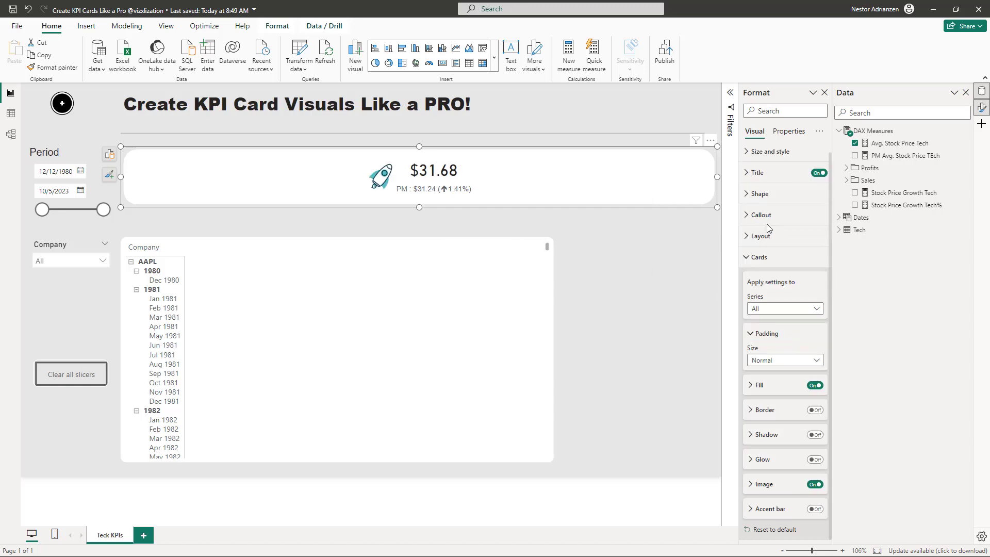
Increase the font size of the card's callout label to 12.
left_click(755, 216)
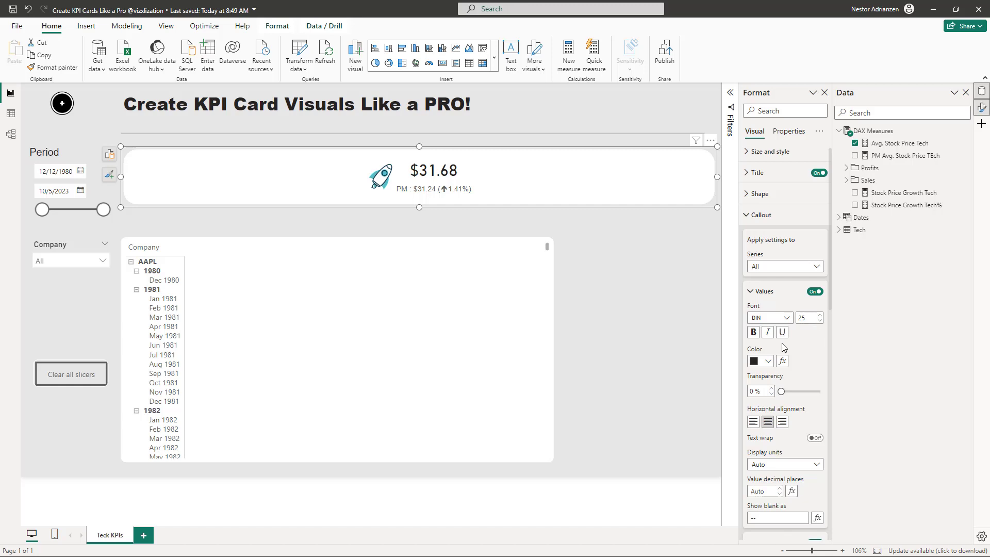
scroll(775, 281, "down", 5)
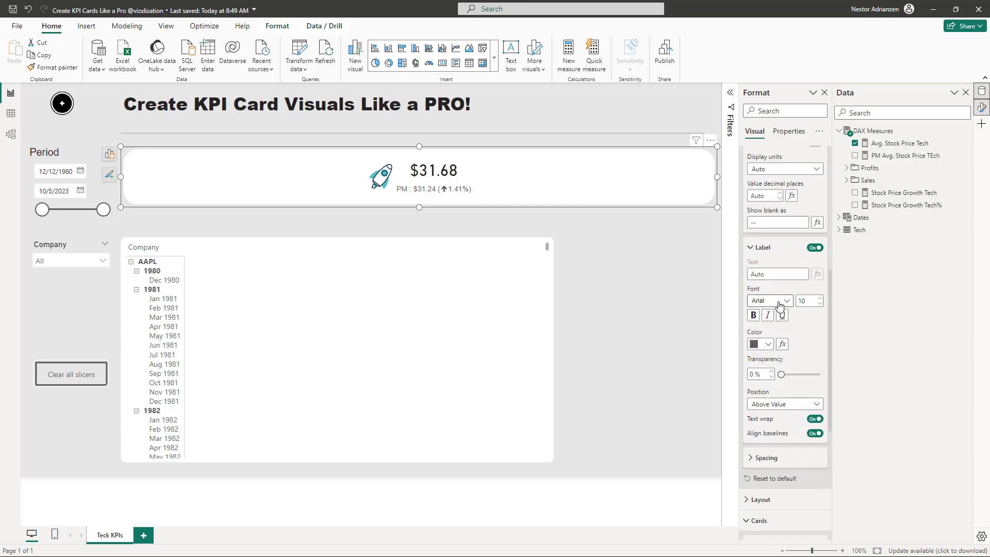
left_click(820, 299)
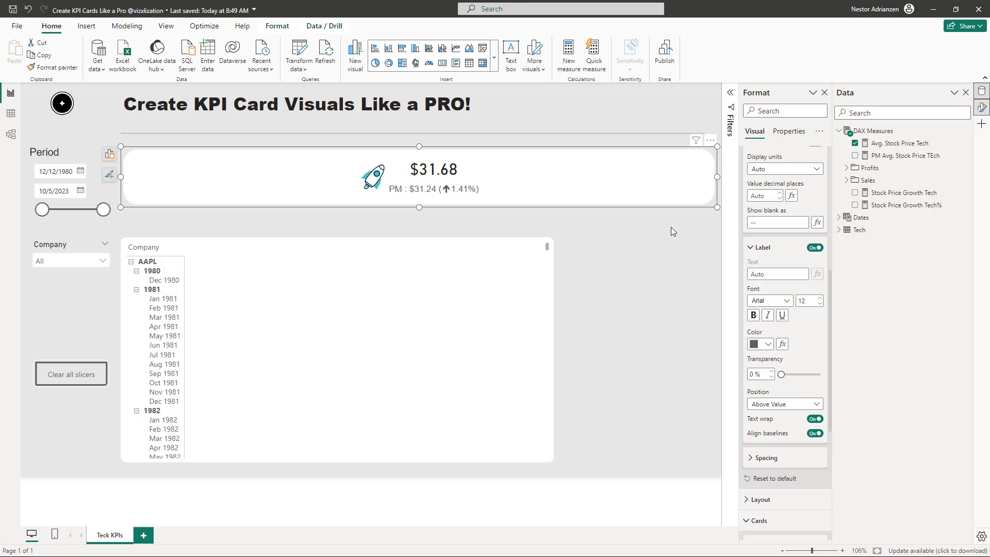
Copy the whole Avg. Stock Price Tech formula and paste it into a new measure in the DAX Measures table.
left_click(902, 143)
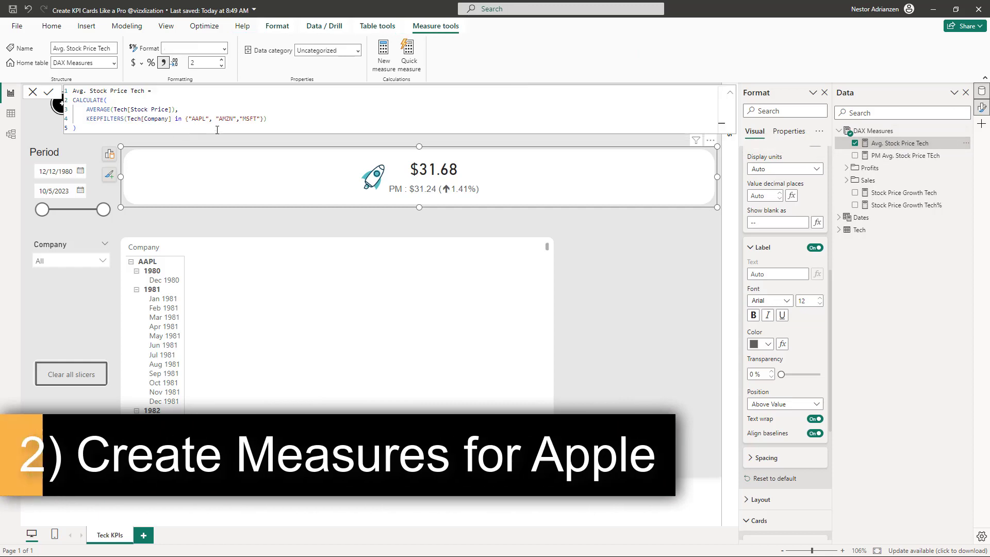
left_click(154, 128)
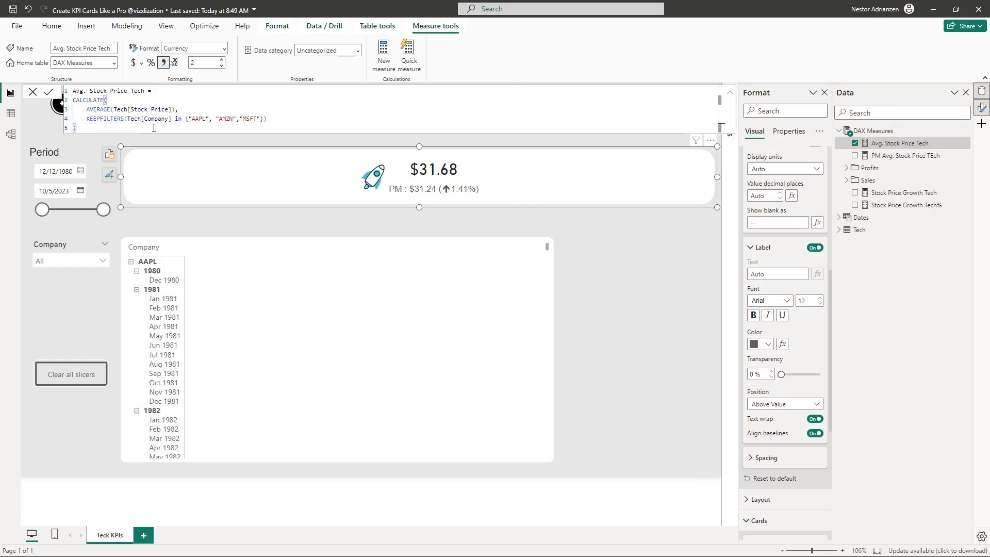
left_click_drag(153, 128, 62, 91)
key("ctrl+c")
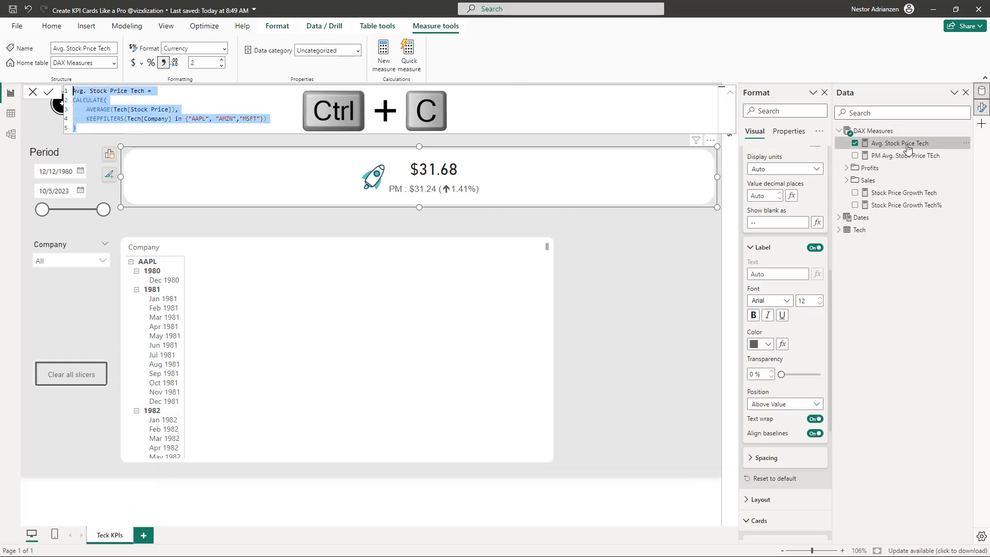
right_click(891, 145)
left_click(916, 176)
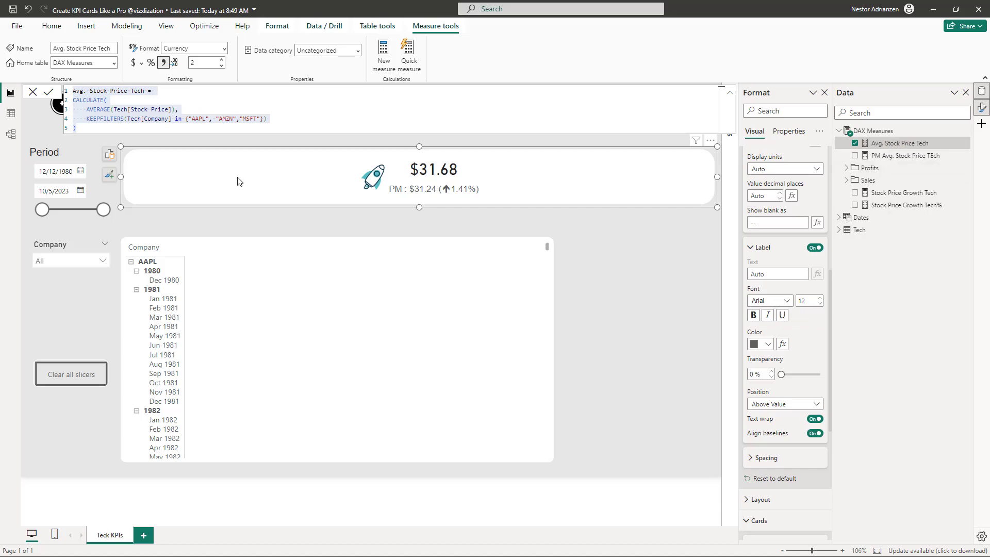
key("ctrl+v")
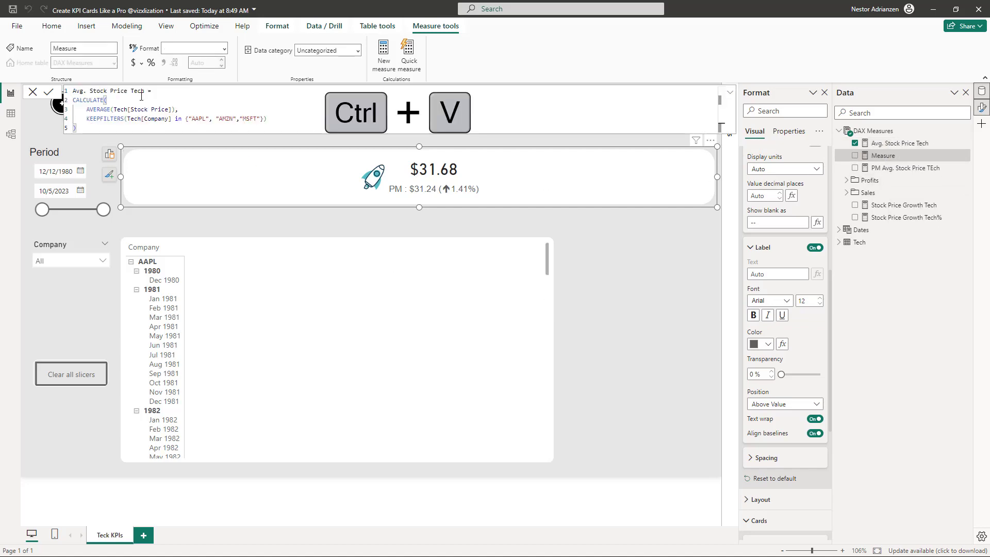
Rename the pasted measure Avg. Stock Price AAPL and replace the in operator of its Company filter with =.
double_click(142, 91)
type("AAPL")
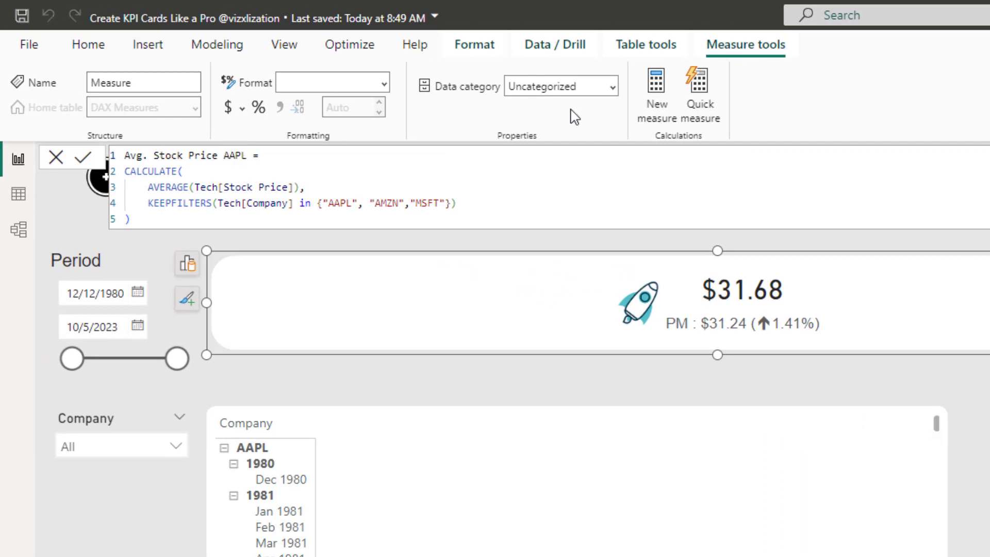
double_click(303, 205)
type("=")
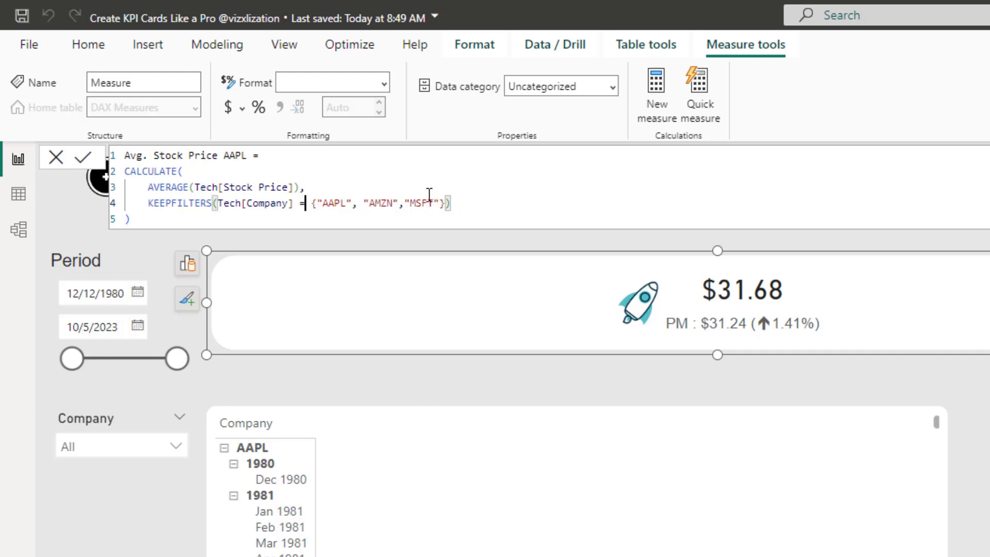
Reduce the Company filter's list to just "AAPL" without braces and commit the Avg. Stock Price AAPL measure.
left_click(446, 204)
left_click(355, 206, "shift")
key("BackSpace")
key("Left")
key("Left")
key("Left")
key("Left")
key("Left")
key("Left")
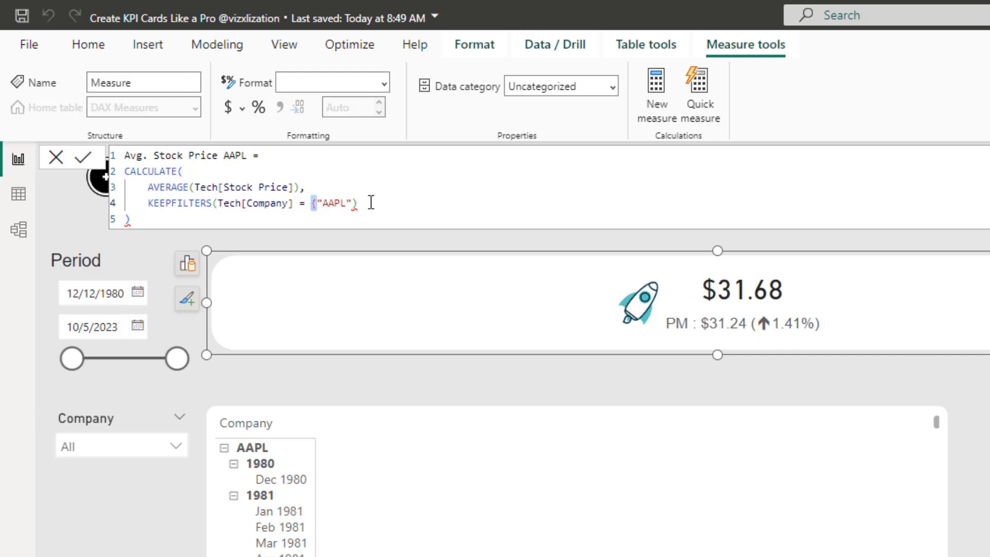
key("BackSpace")
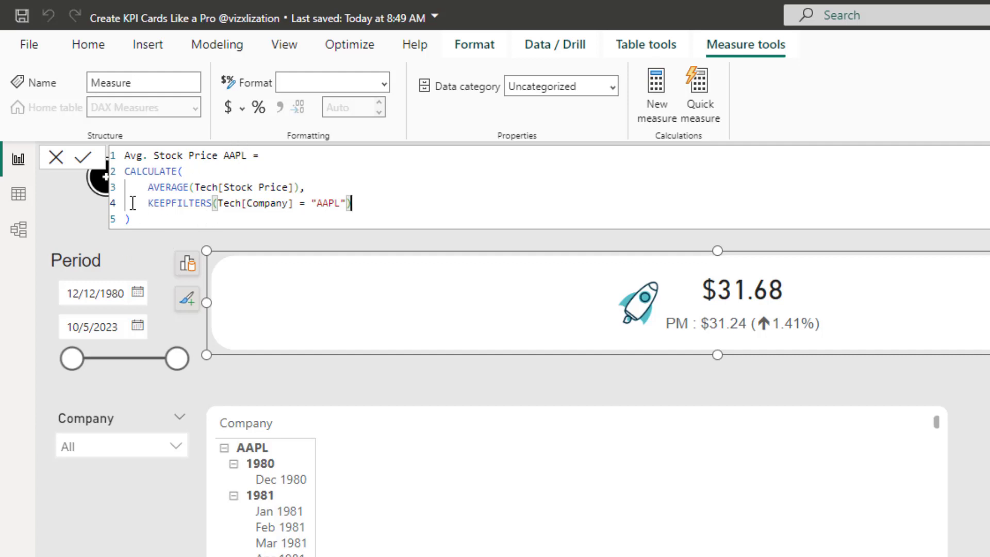
left_click(84, 158)
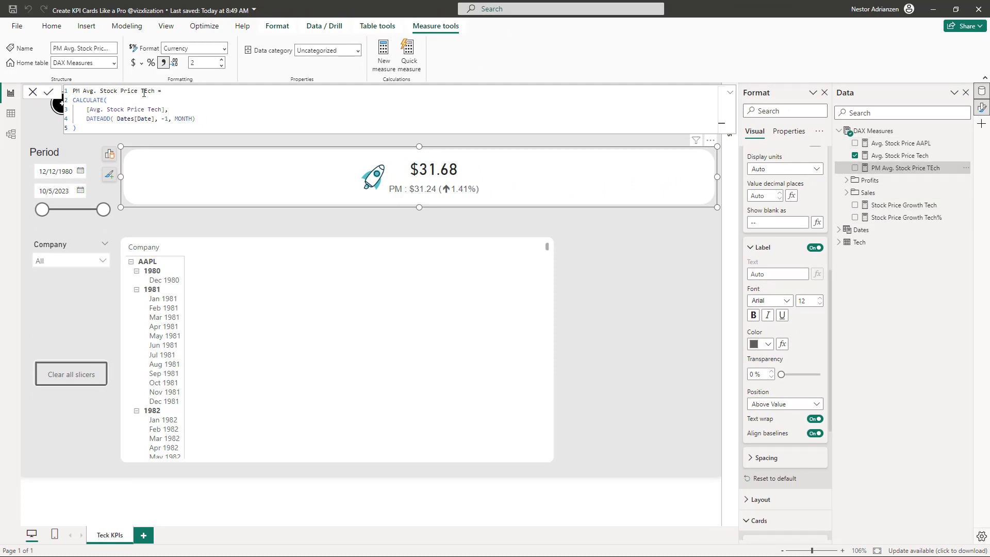
Correct the capitalization of the previous-month measure's name to PM Avg. Stock Price Tech and commit it.
left_click(147, 91)
key("BackSpace")
key("Return")
Copy the whole PM Avg. Stock Price Tech formula and paste it into a new measure in the DAX Measures table.
left_click_drag(90, 132, 70, 87)
key("ctrl+c")
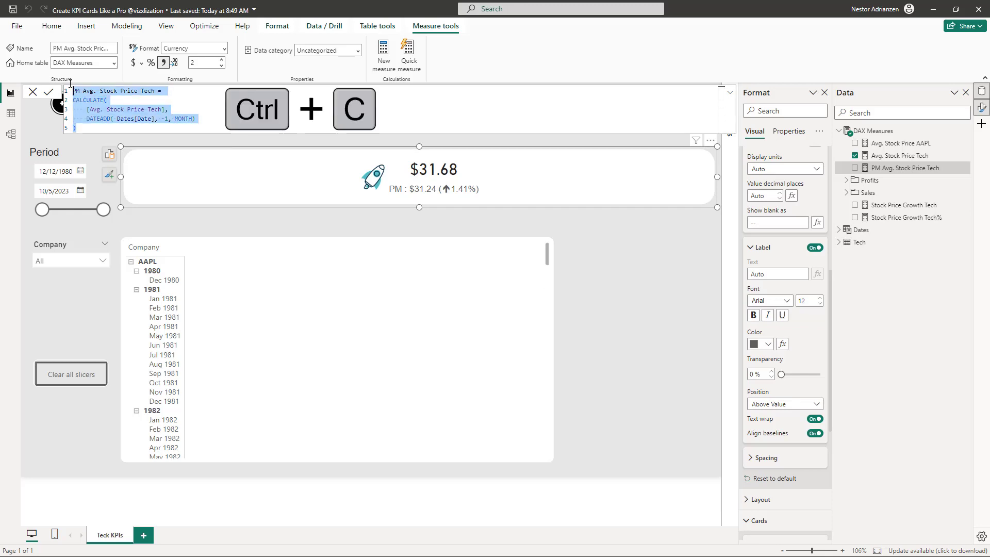
right_click(913, 144)
left_click(868, 176)
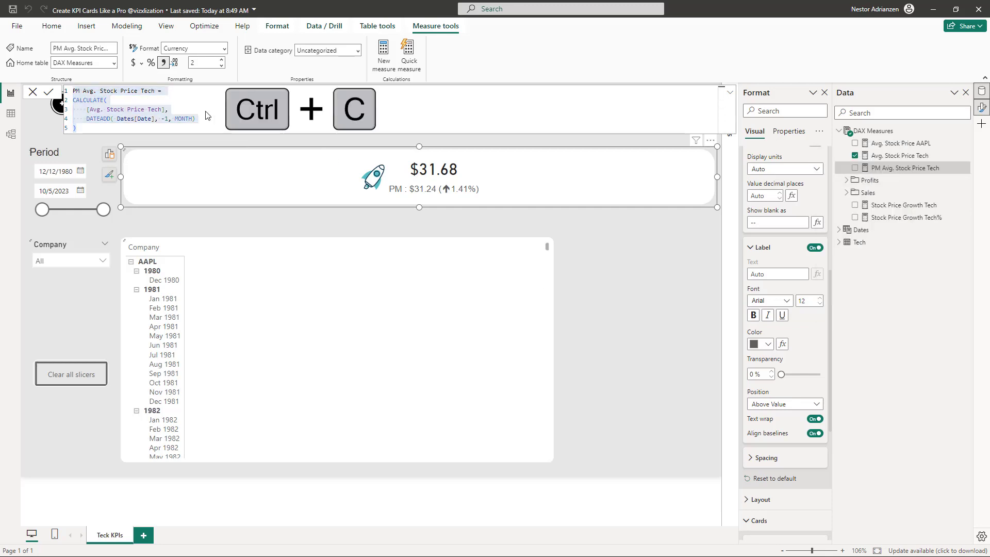
key("ctrl+v")
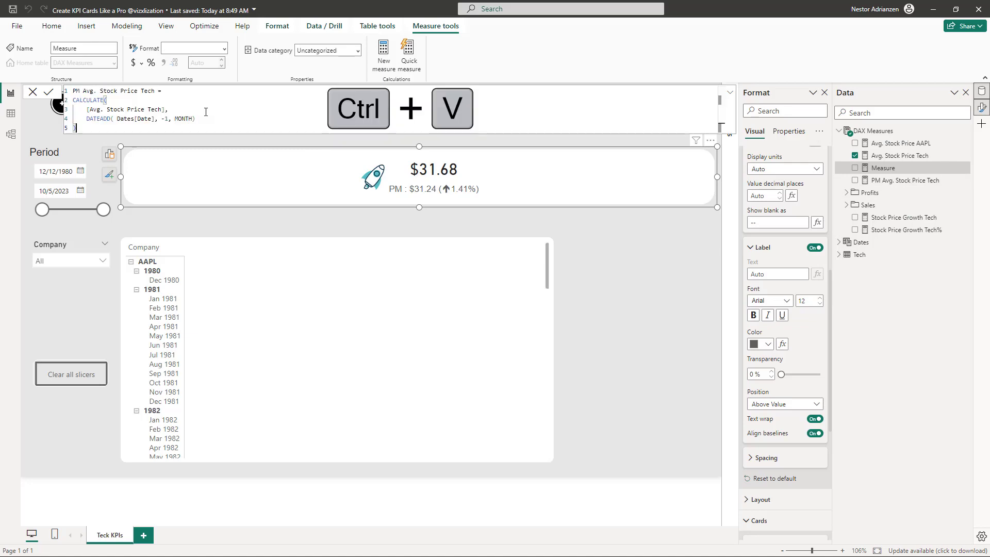
Rename the pasted measure PM Avg. Stock Price AAPL, make it reference [Avg. Stock Price AAPL], and commit it.
left_click_drag(155, 92, 141, 92)
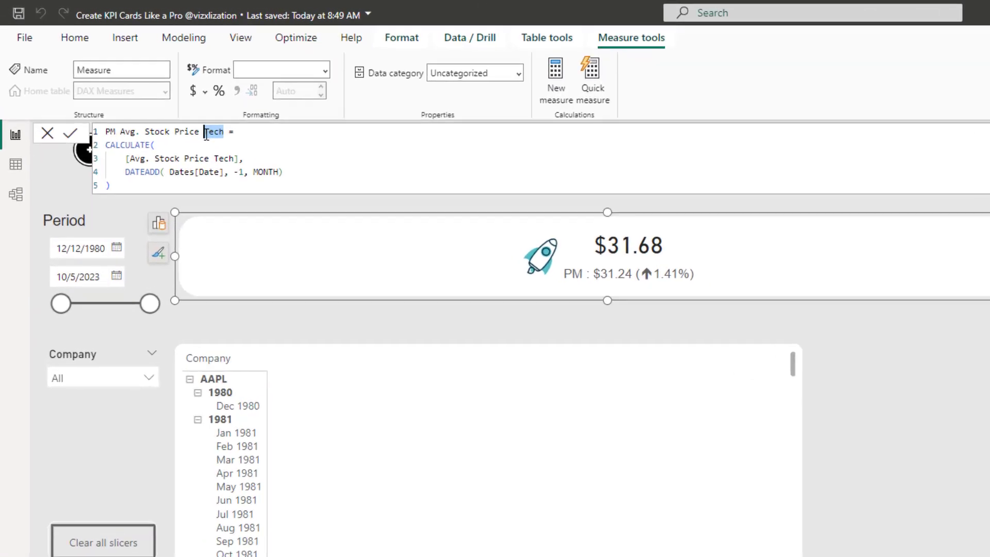
type("AAPL")
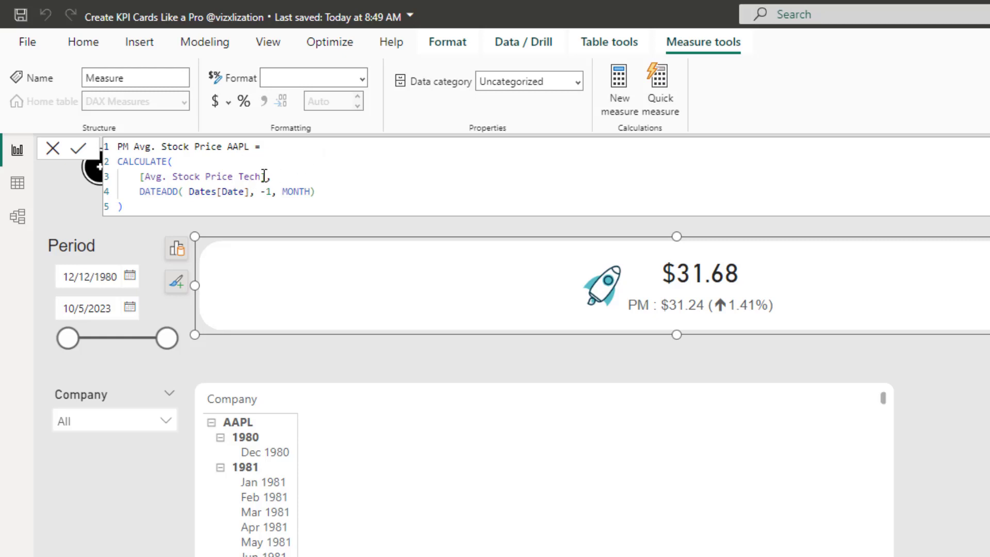
left_click_drag(261, 177, 242, 180)
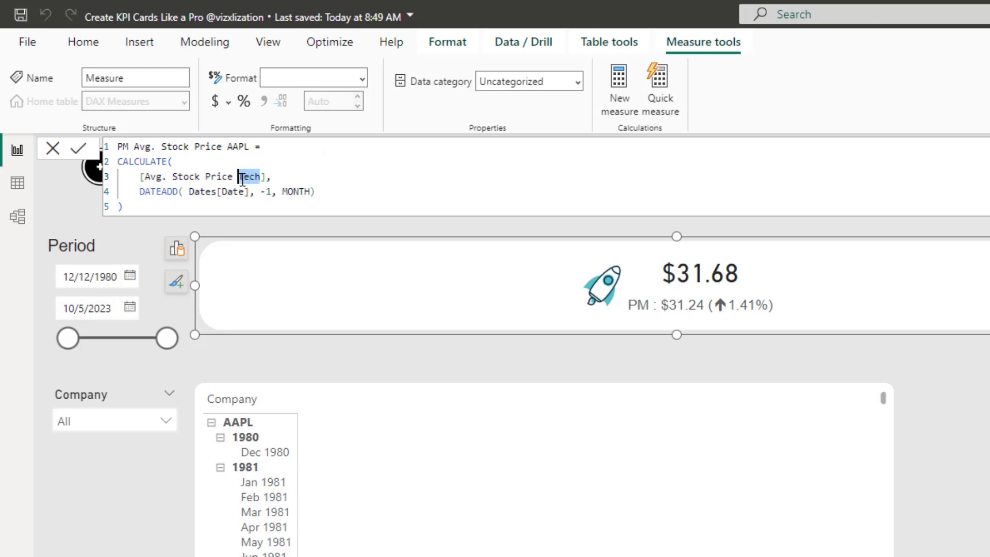
type("a")
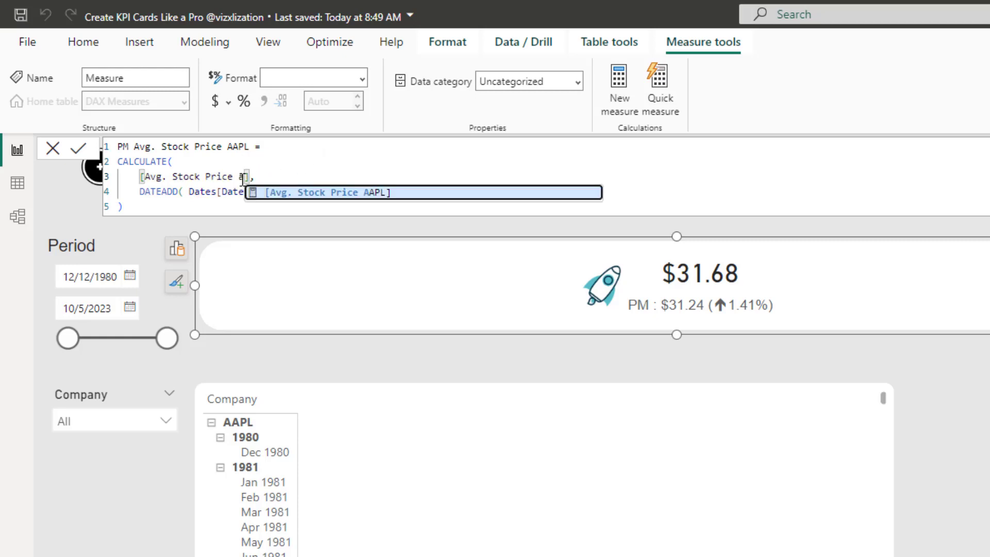
key("Tab")
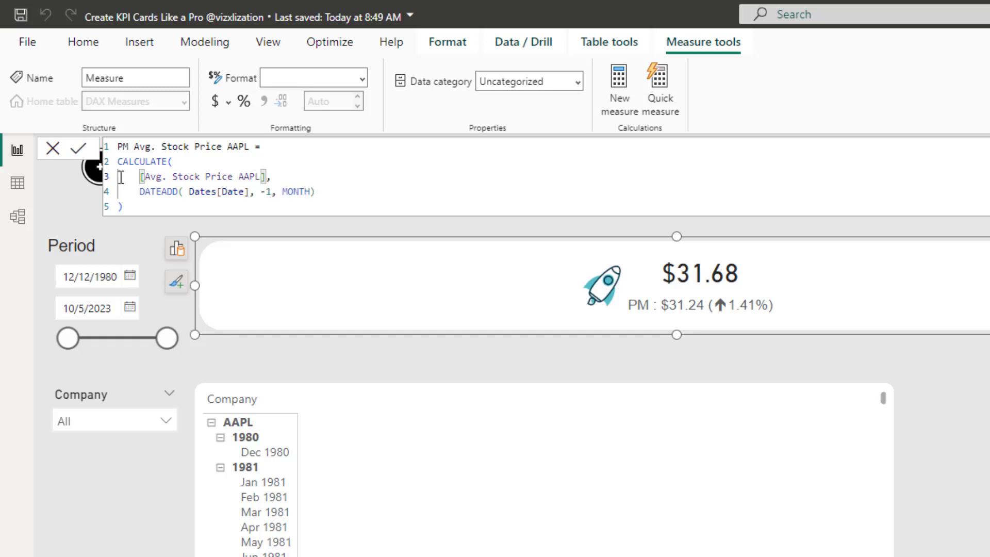
left_click(79, 151)
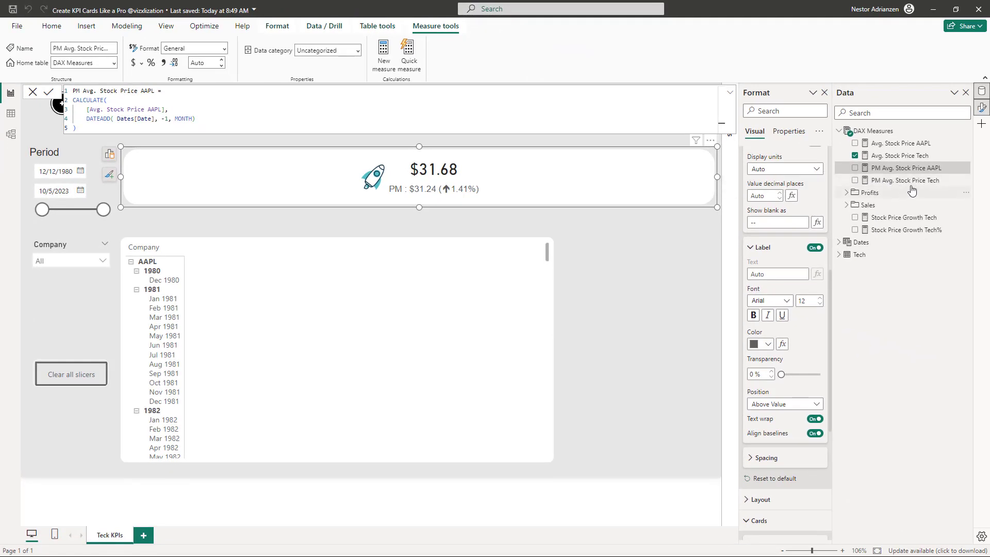
Copy the whole Stock Price Growth Tech% formula and paste it into a new measure in the DAX Measures table.
left_click(904, 230)
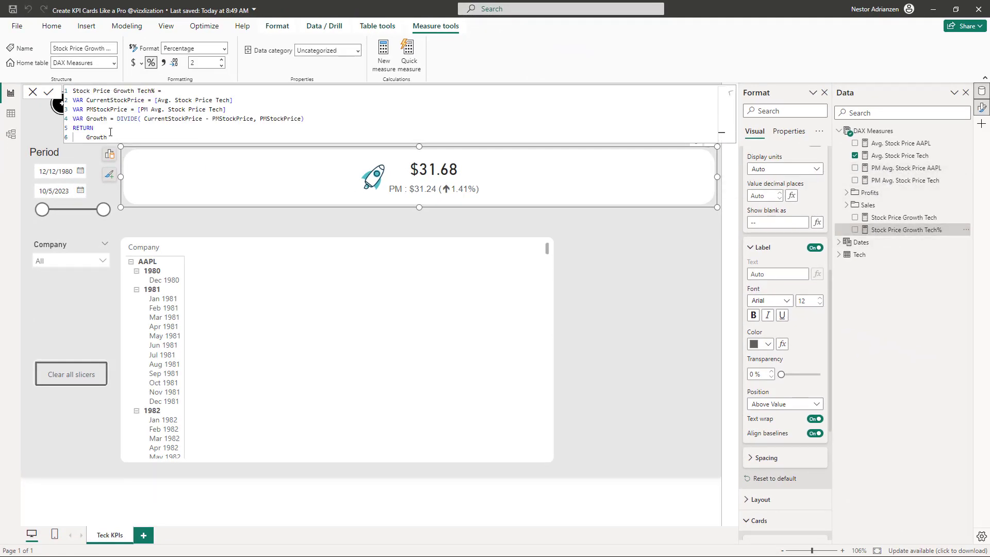
key("ctrl+a")
key("ctrl+c")
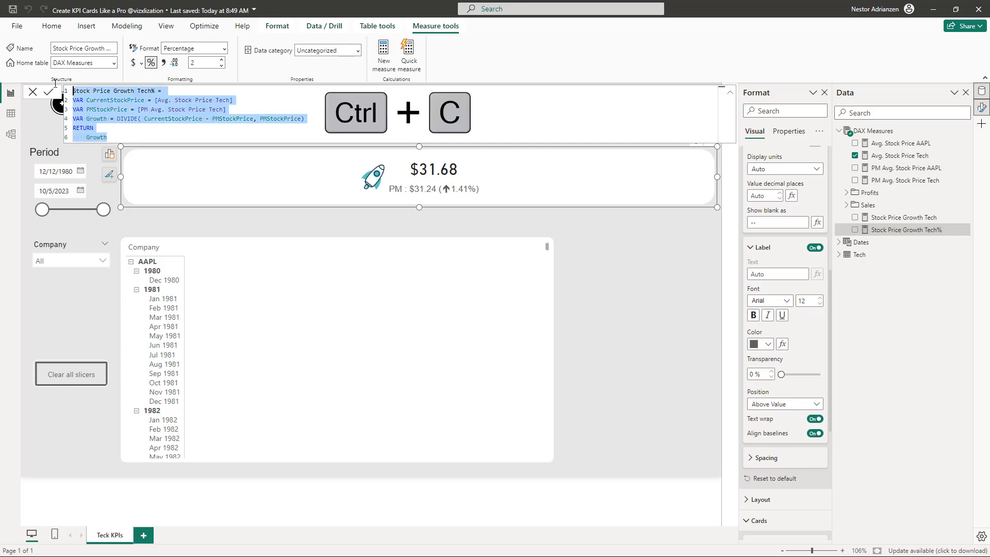
right_click(903, 144)
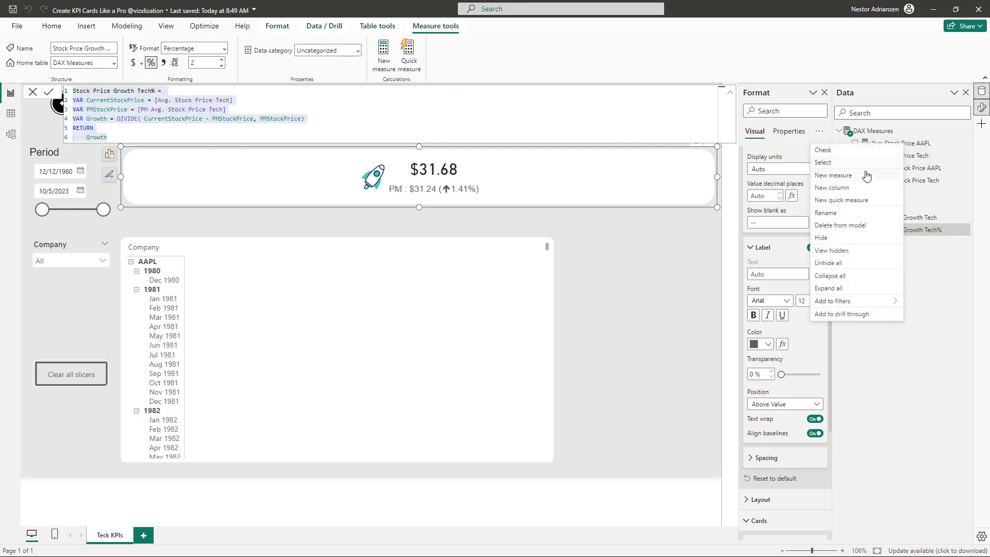
left_click(860, 176)
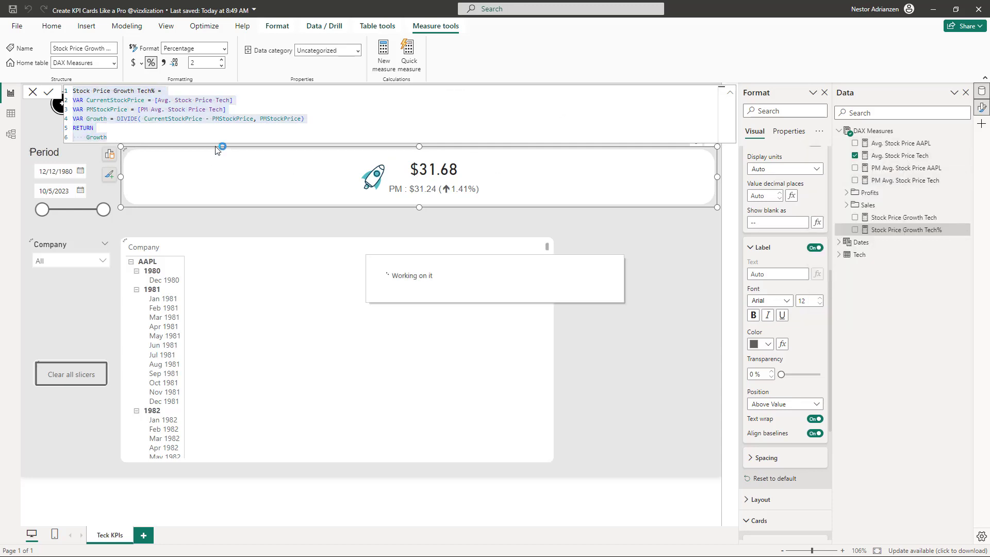
key("ctrl+v")
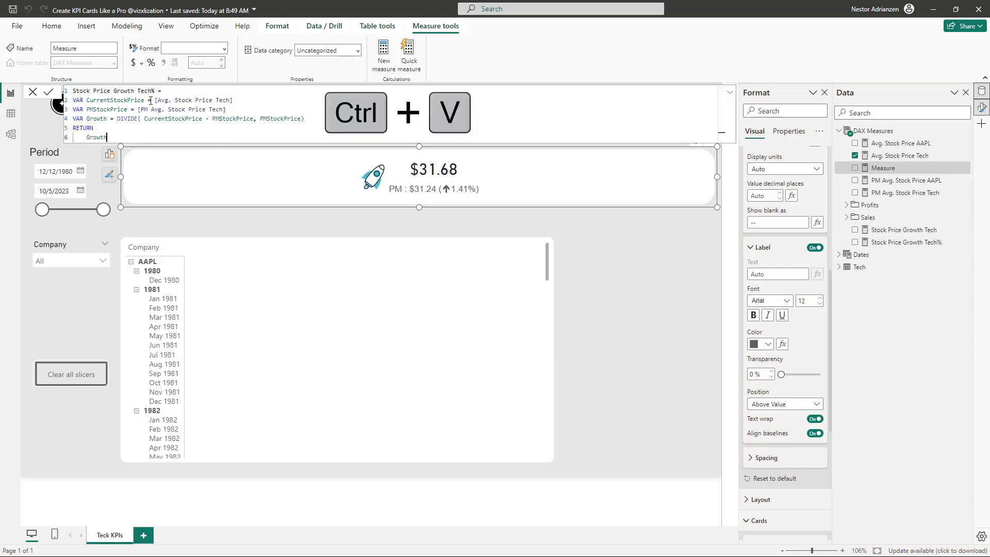
Rename the pasted measure Stock Price Growth AAPL%, point its variables to [Avg. Stock Price AAPL] and [PM Avg. Stock Price AAPL], and commit it.
left_click_drag(150, 88, 138, 91)
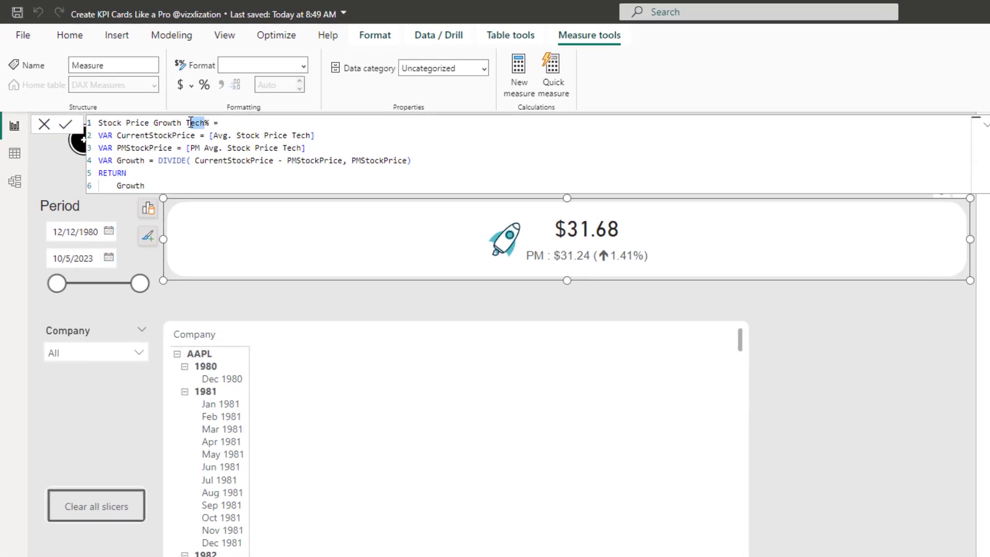
type("AAPL")
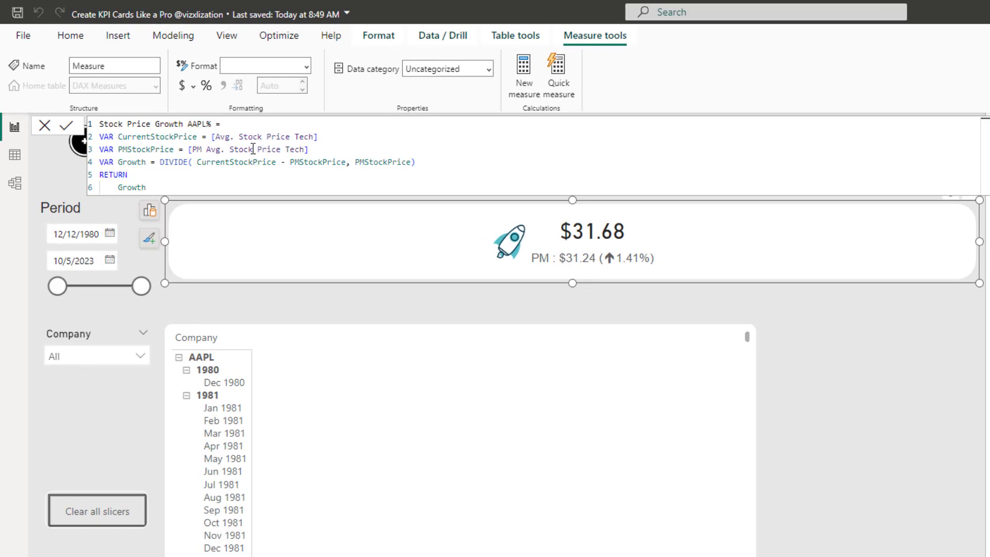
left_click_drag(313, 136, 295, 137)
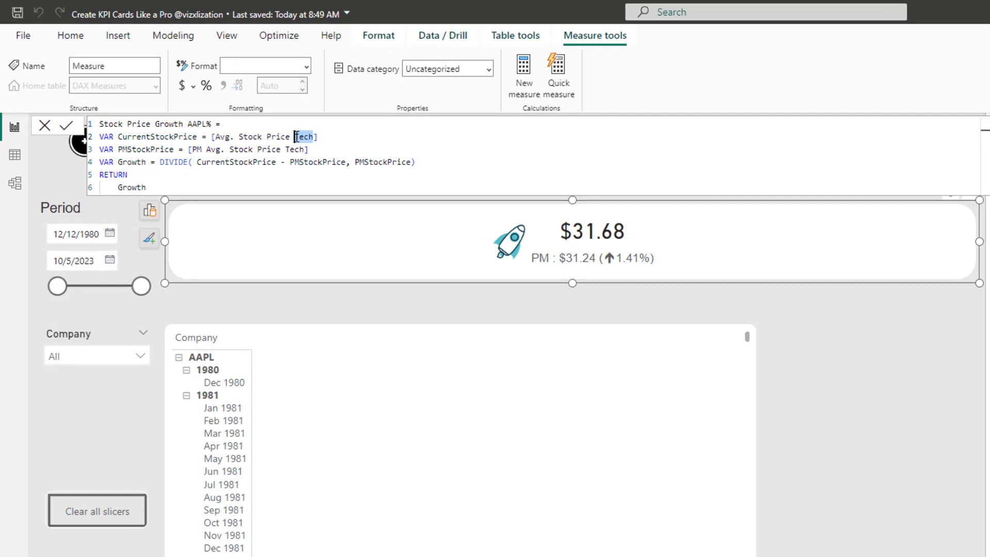
type("A")
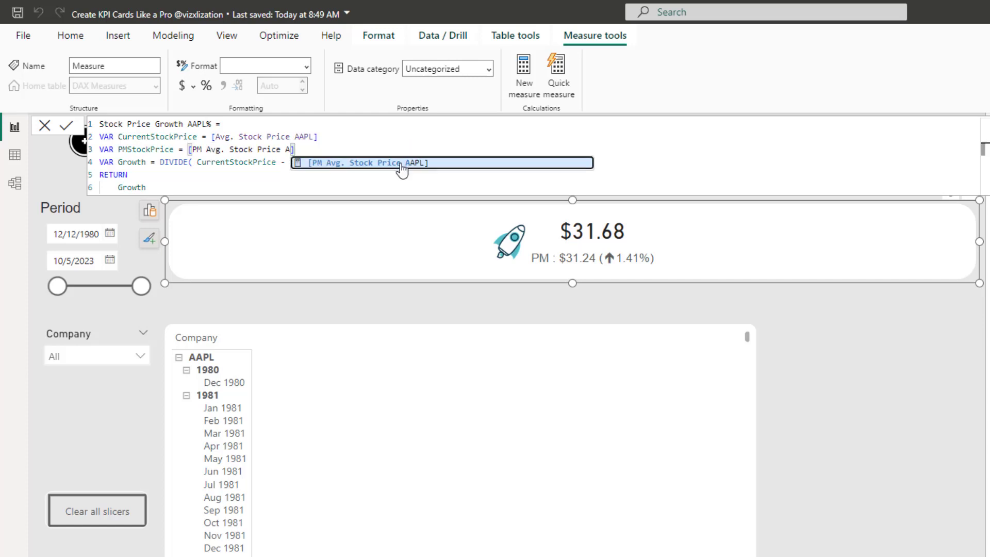
left_click(393, 163)
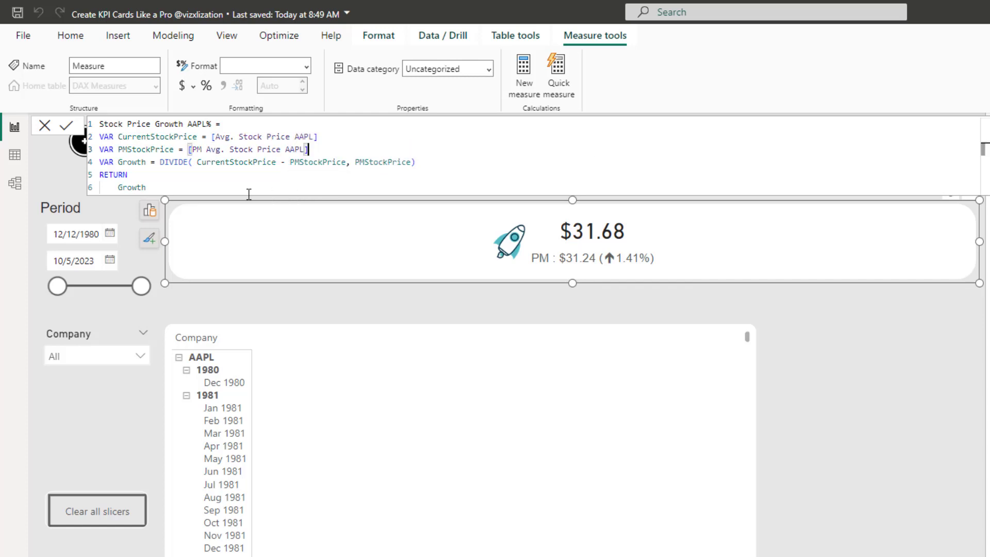
left_click(70, 128)
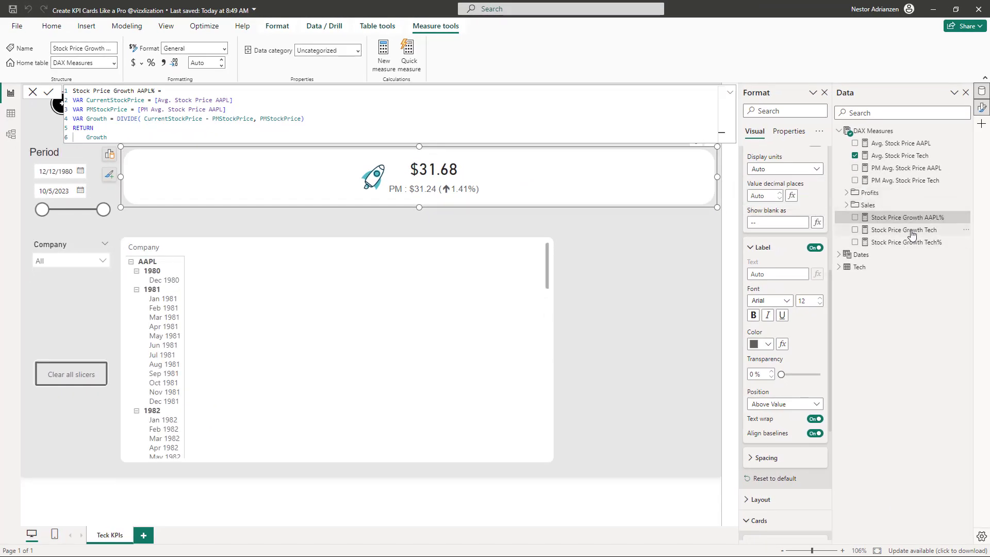
Copy the whole Stock Price Growth Tech label formula and paste it into a new measure in the DAX Measures table.
left_click(909, 230)
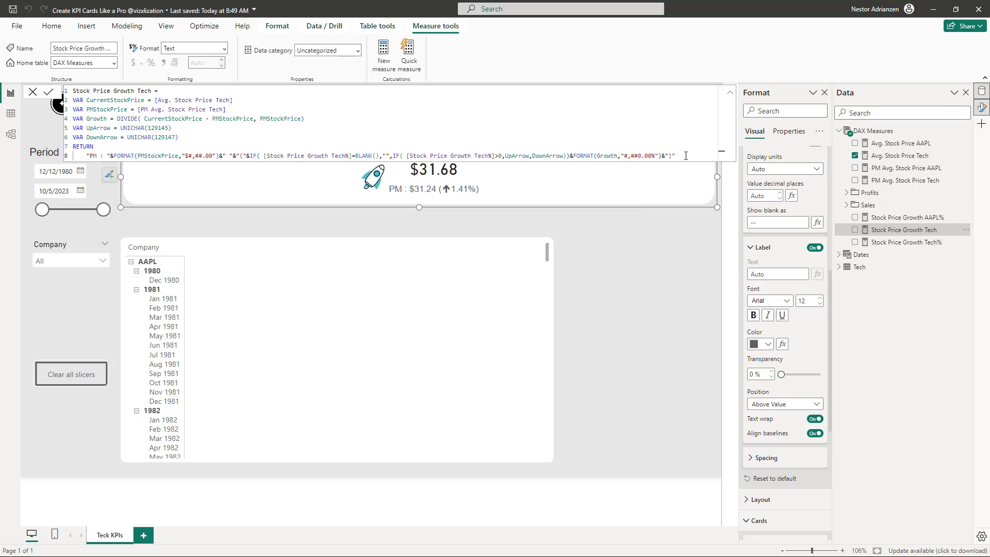
left_click_drag(686, 156, 68, 84)
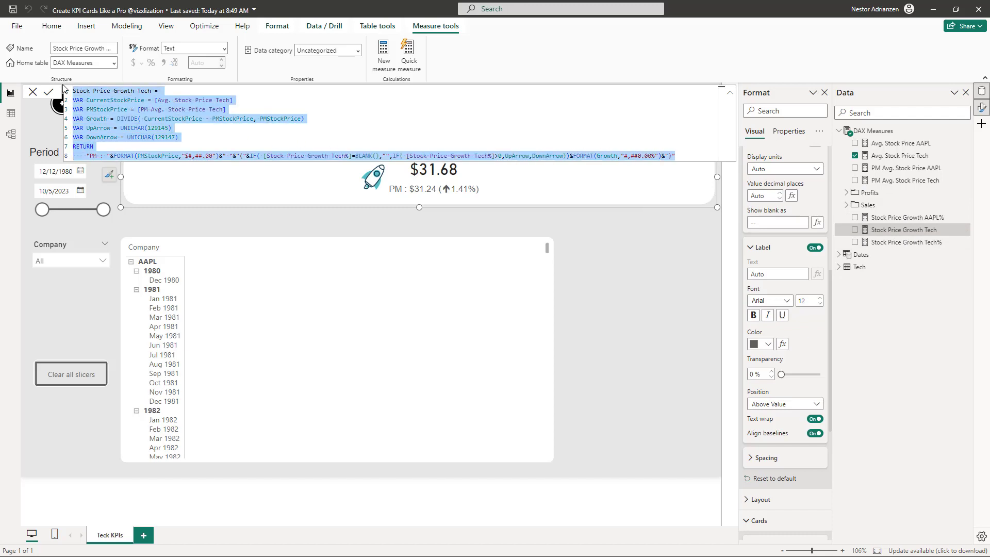
key("ctrl+c")
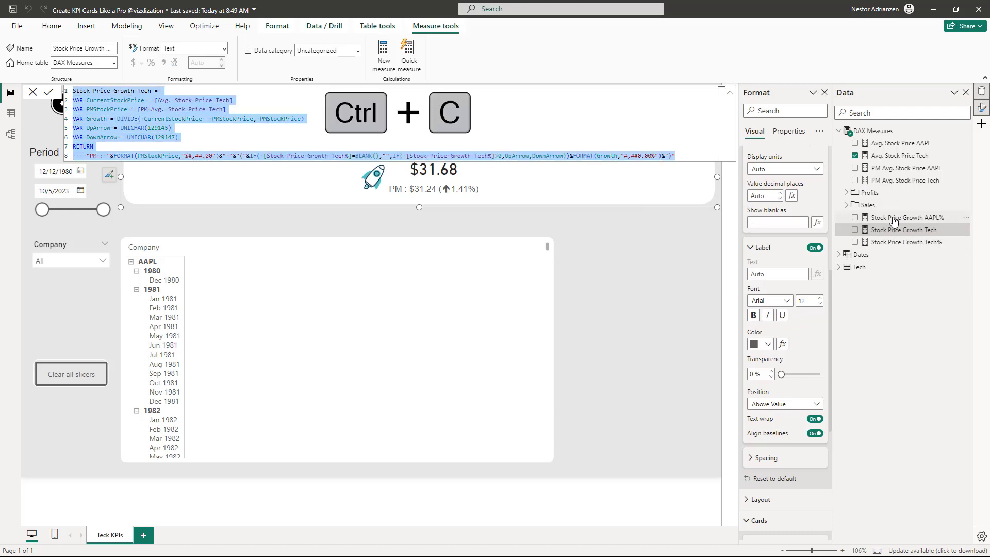
right_click(916, 145)
left_click(861, 176)
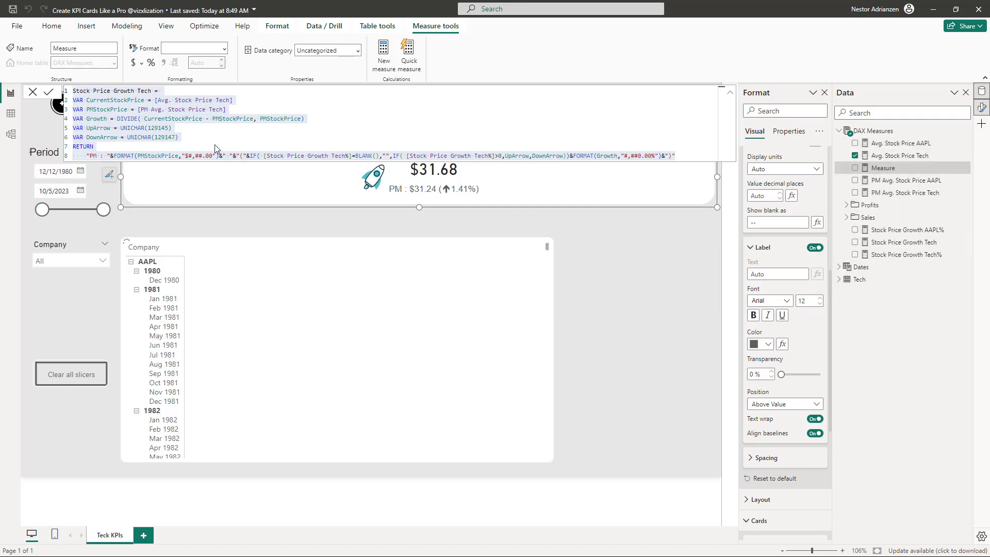
key("ctrl+v")
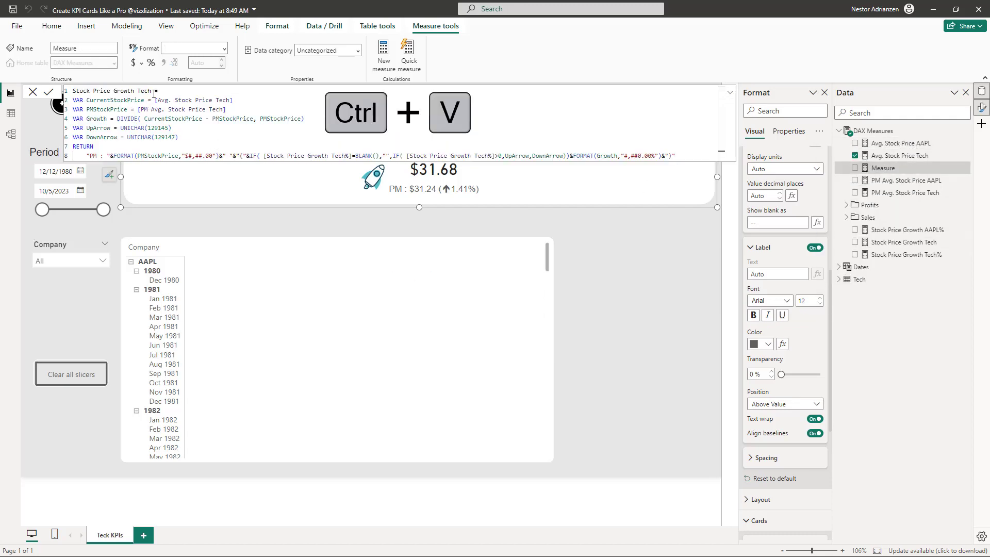
Rename the pasted measure Stock Price Growth AAPL and point its price variables to [Avg. Stock Price AAPL] and [PM Avg. Stock Price AAPL].
double_click(145, 91)
type("T")
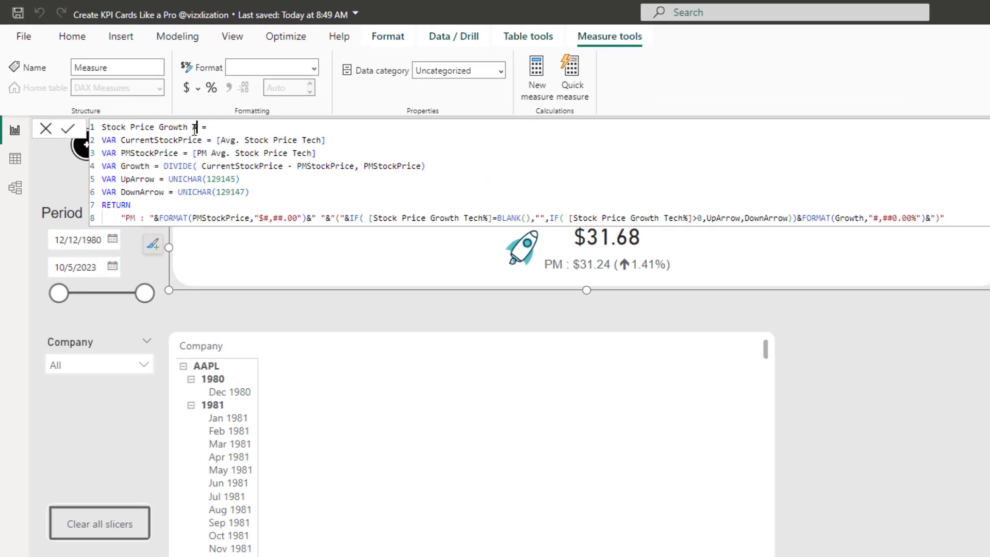
type("APL")
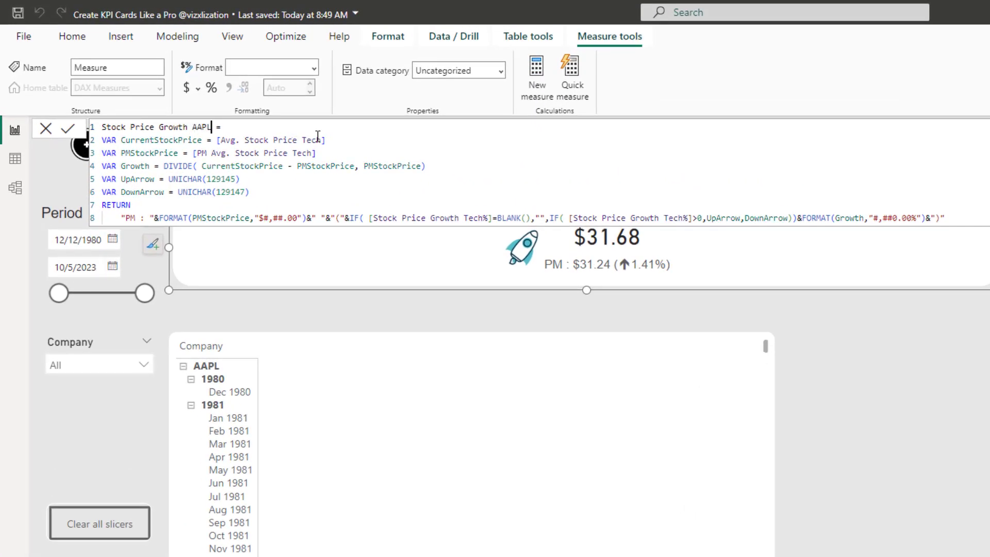
left_click_drag(323, 140, 306, 139)
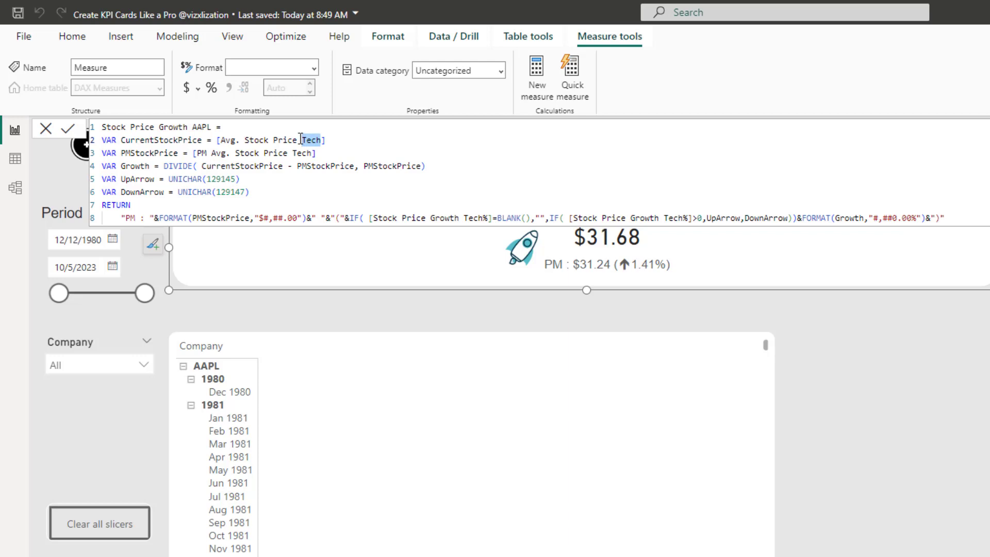
type("A")
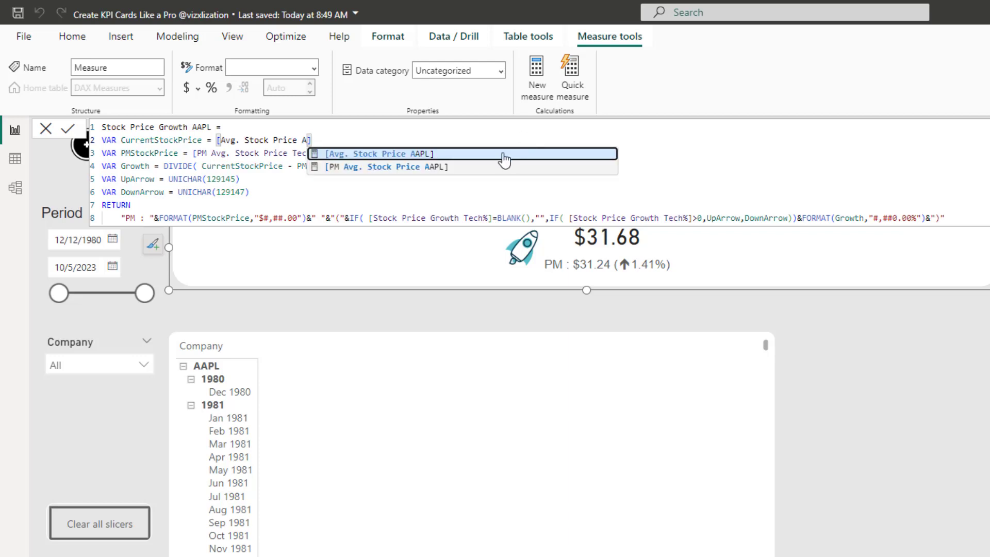
left_click(439, 155)
left_click_drag(313, 152, 298, 153)
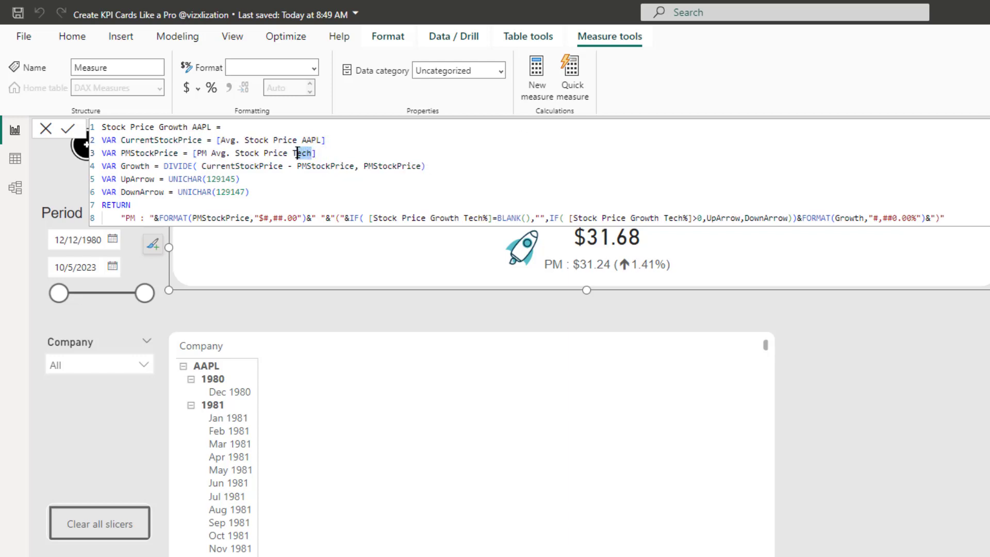
type("A")
left_click(388, 165)
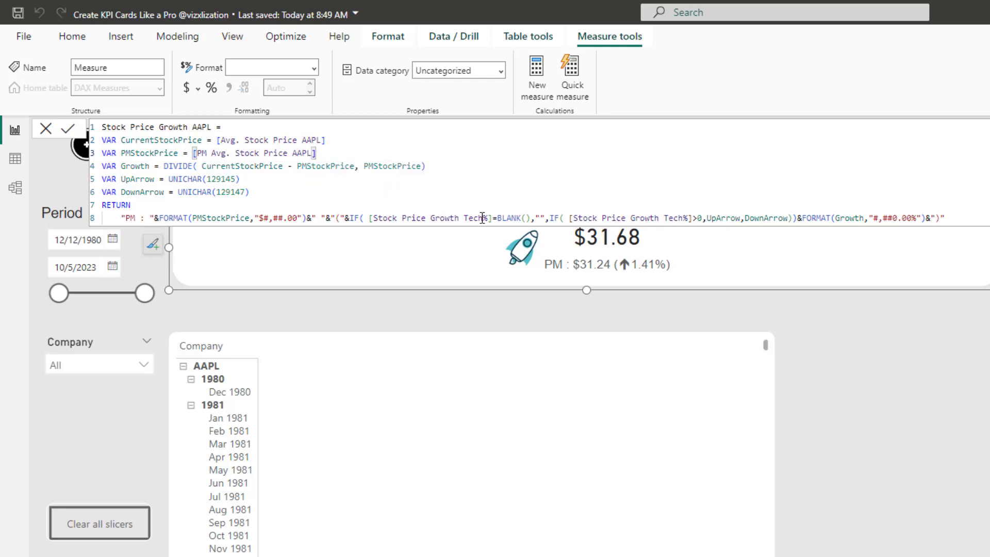
Replace both growth references in the RETURN expression with [Stock Price Growth AAPL%], commit the measure and collapse the formula to a single line.
left_click_drag(482, 218, 463, 218)
type("A")
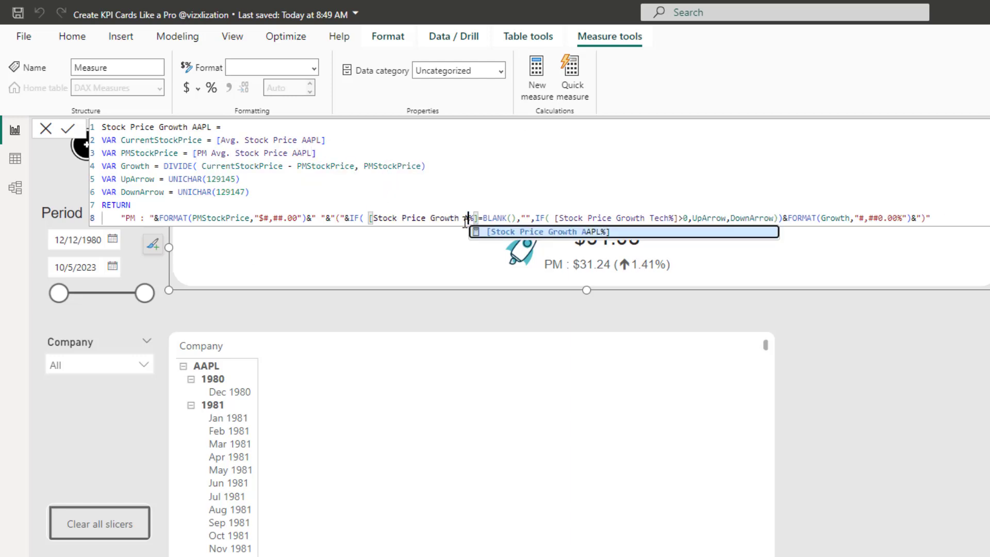
left_click(516, 230)
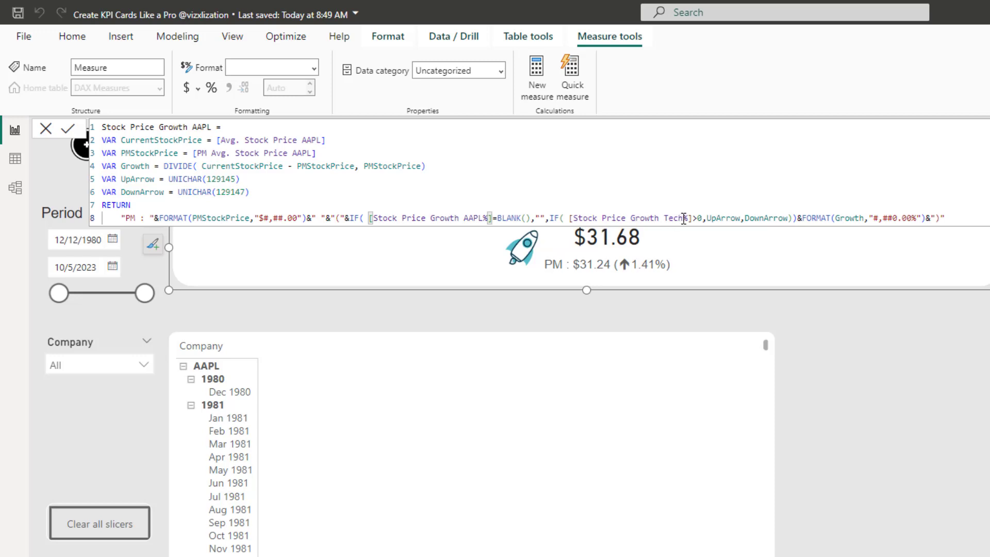
left_click_drag(684, 219, 669, 218)
type("A")
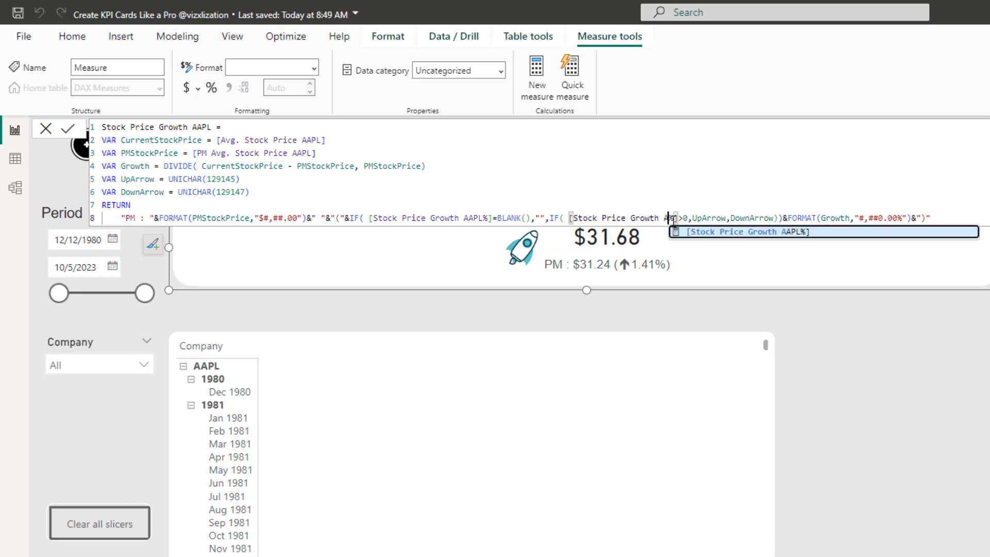
left_click(766, 238)
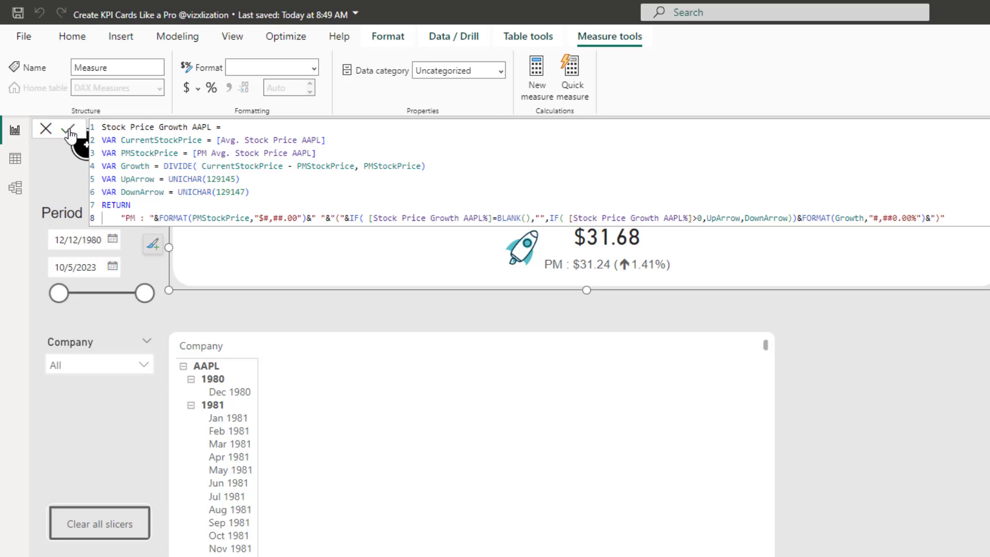
key("Return")
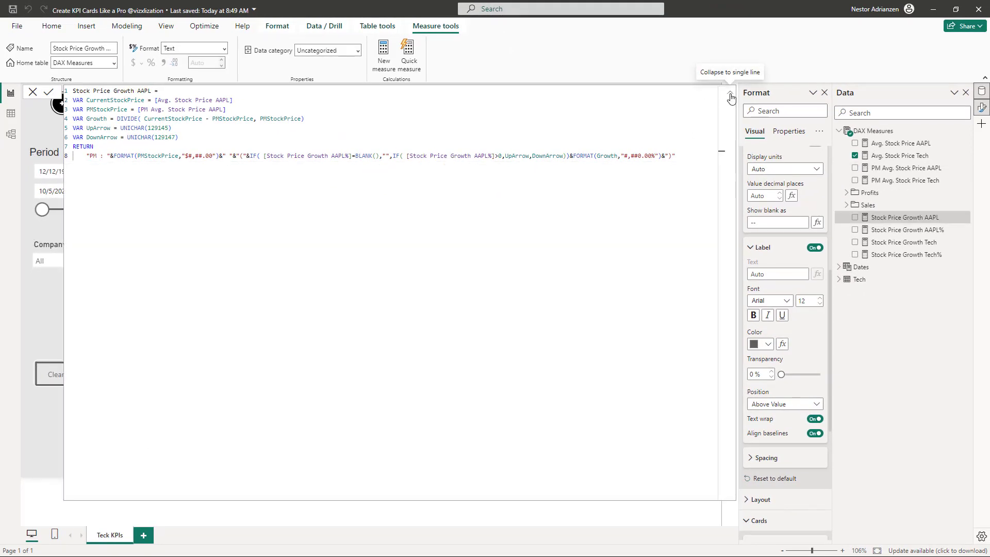
left_click(731, 93)
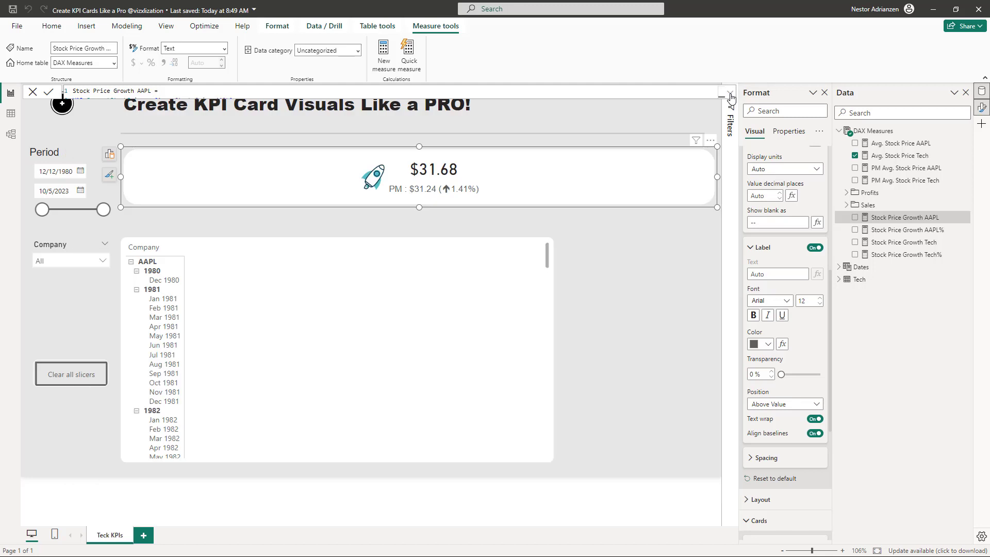
In the model view, group the four AAPL stock price measures in a display folder named Stock Price AAPL.
left_click(11, 135)
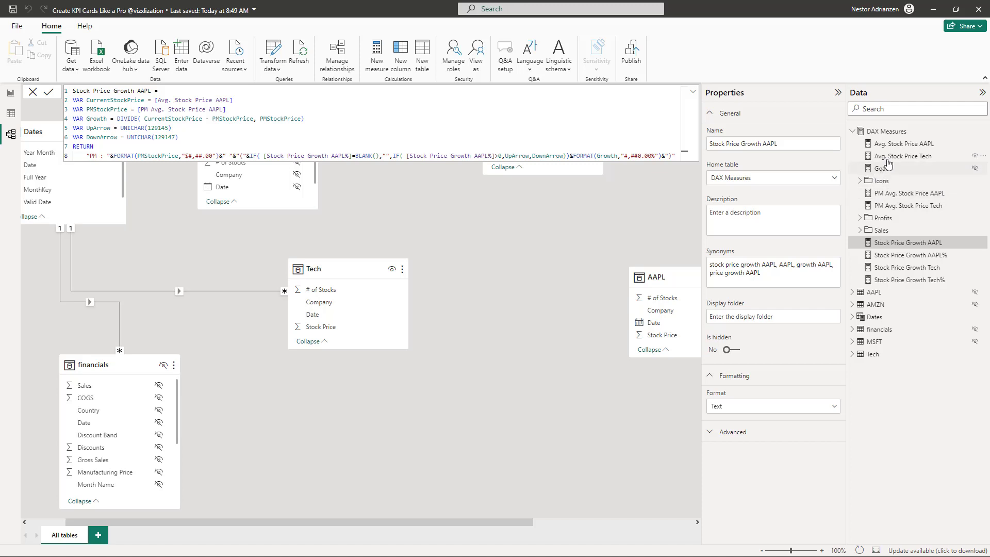
left_click(889, 145)
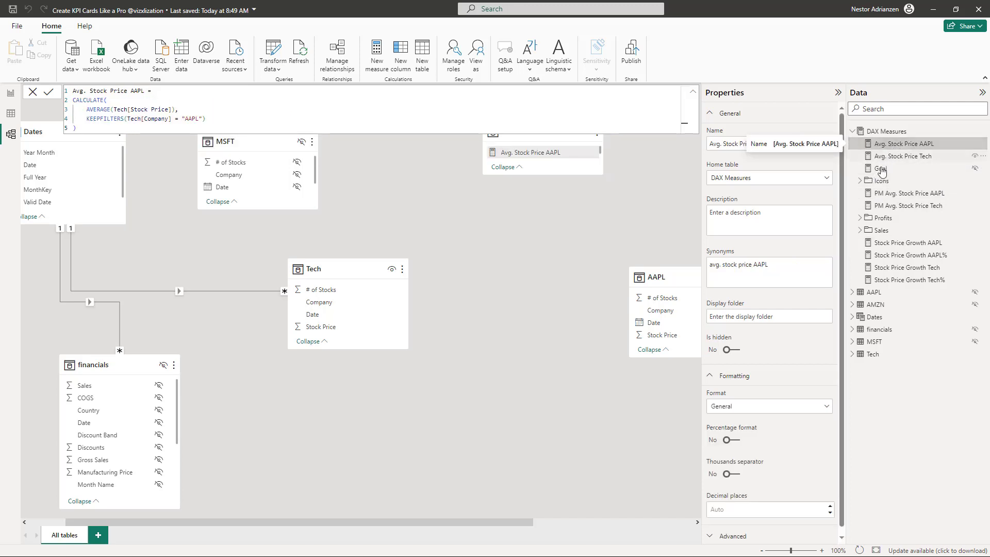
left_click(909, 194, "ctrl")
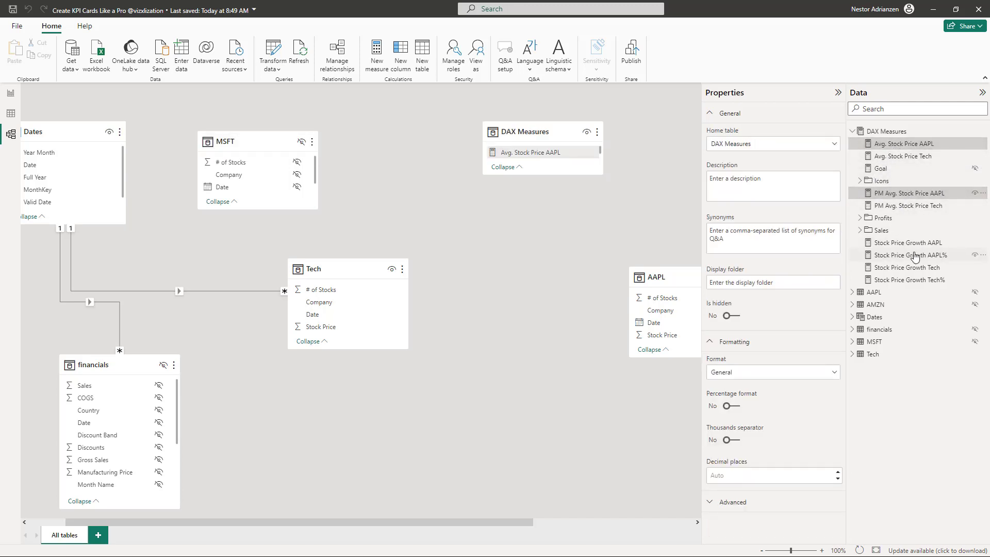
left_click(910, 243, "ctrl")
left_click(911, 255, "ctrl")
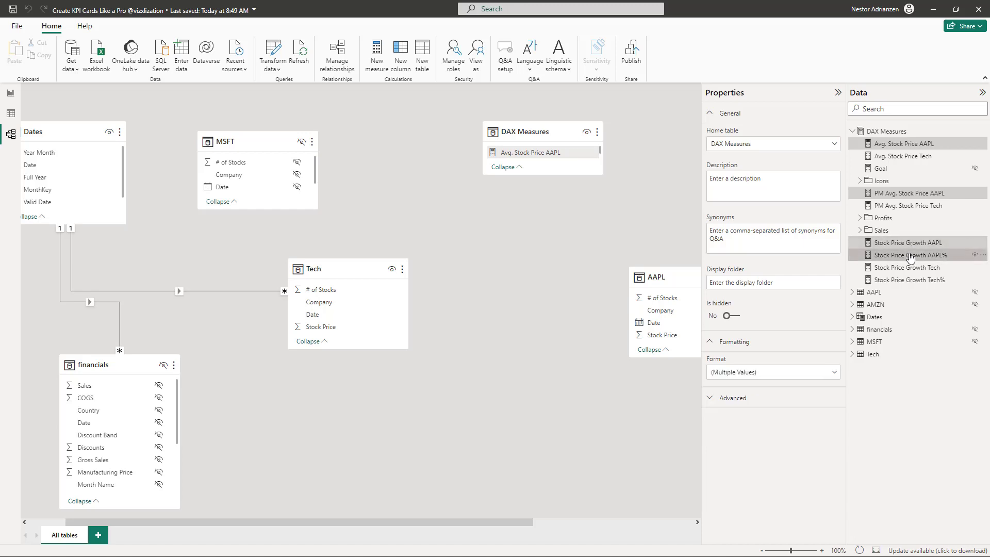
left_click(756, 285)
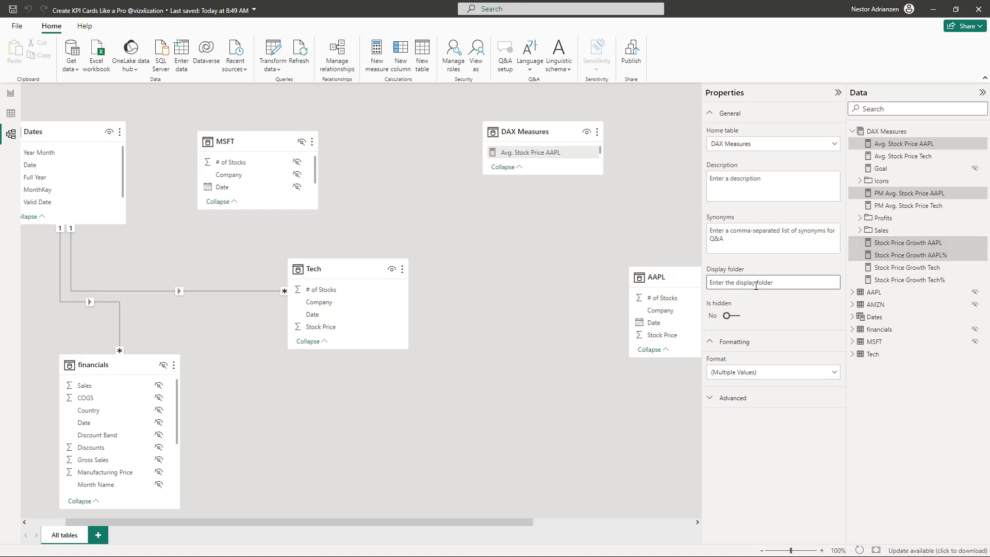
type("Stock Price AAPL")
key("Return")
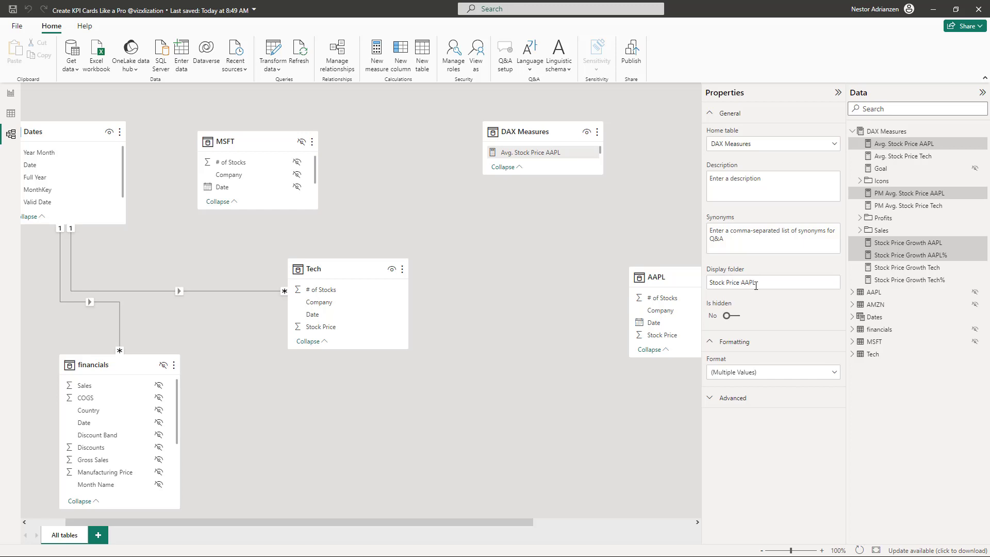
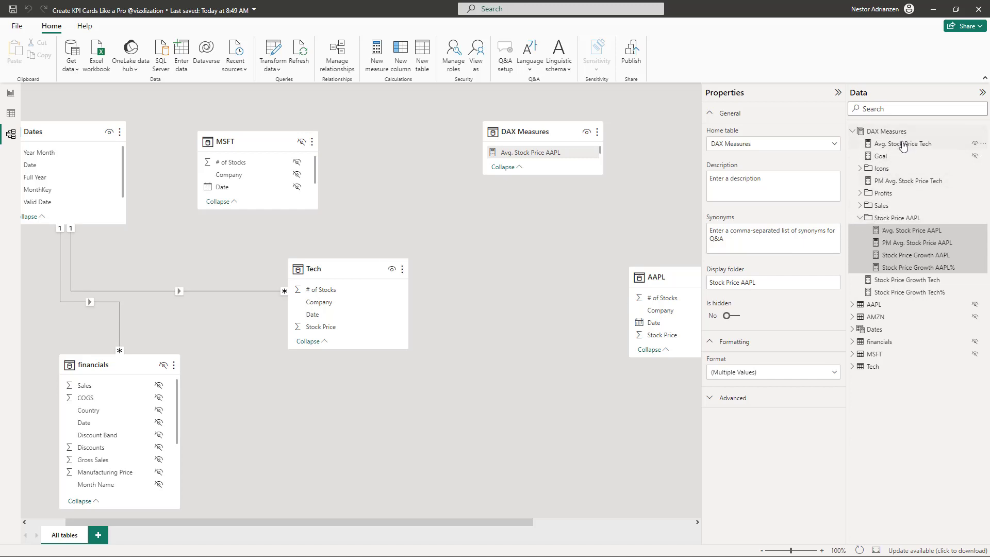
Group the four Tech stock price measures in a display folder named Stock Price Tech.
left_click(903, 144)
left_click(906, 186, "ctrl")
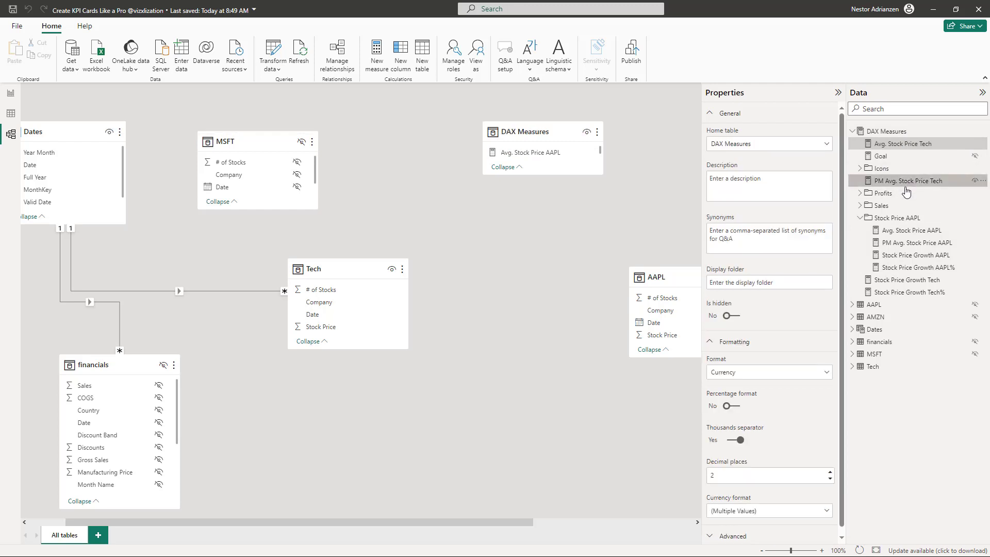
left_click(912, 280, "ctrl")
left_click(912, 293, "ctrl")
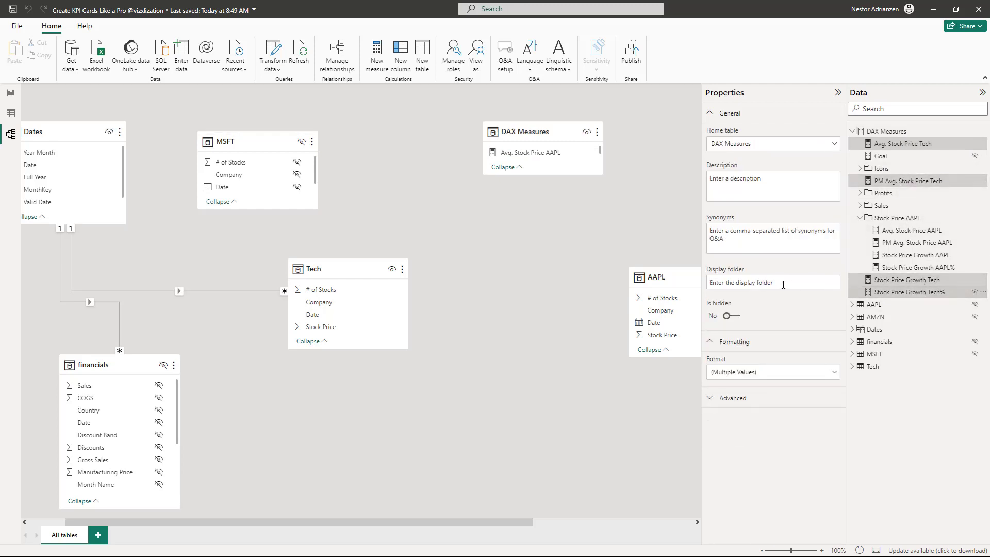
left_click(758, 283)
type("Stock Price Tec")
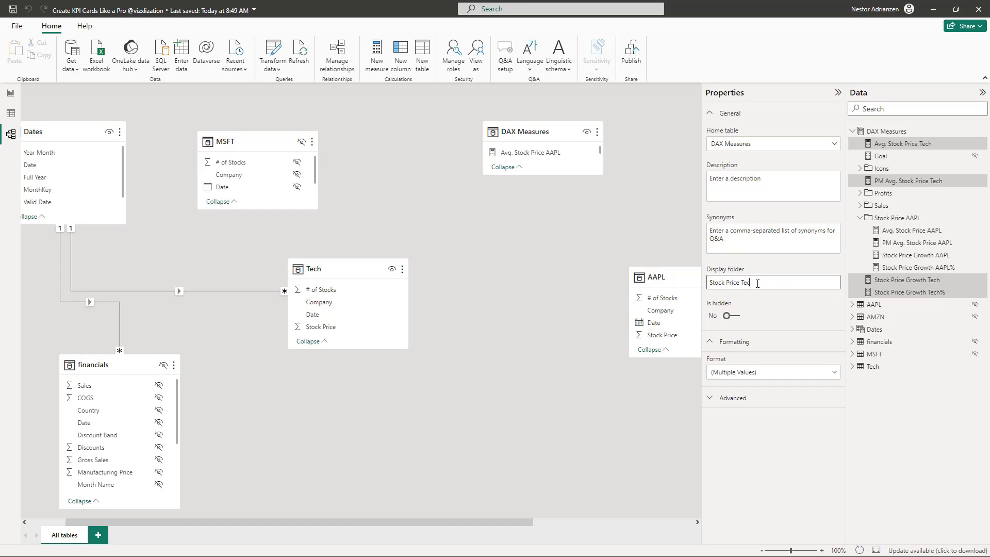
type("h")
key("Return")
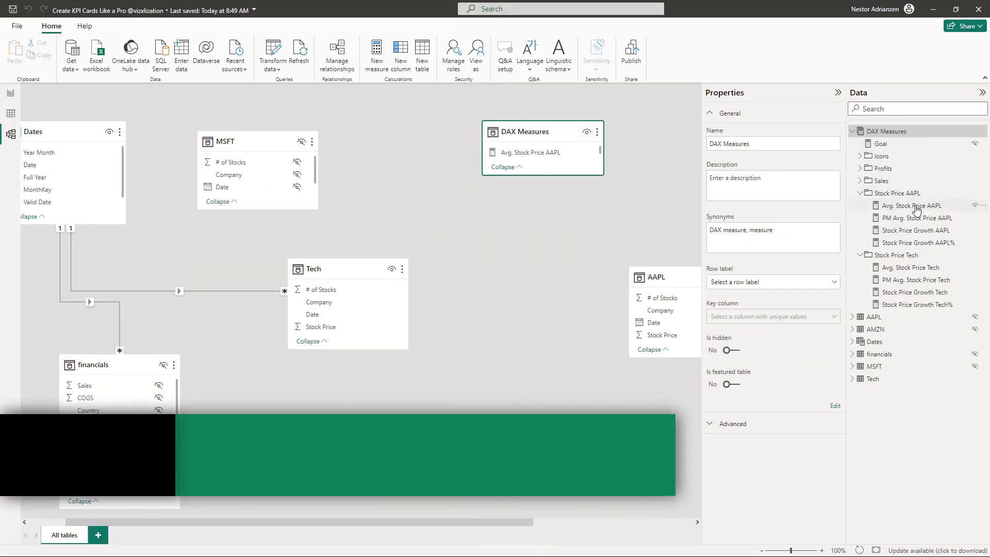
Copy the whole Avg. Stock Price AAPL formula and paste it into a new measure in the Stock Price AAPL folder.
left_click(916, 206)
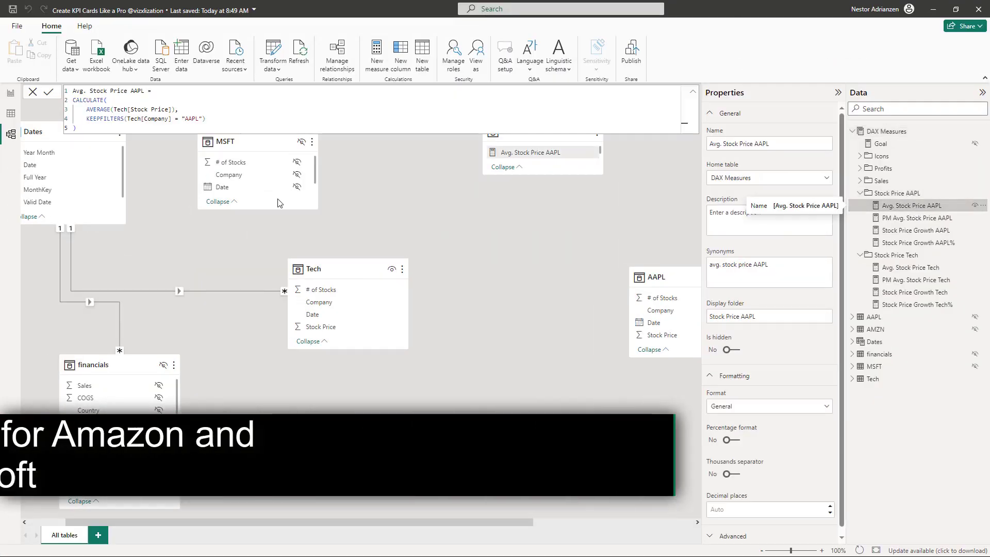
right_click(921, 206)
left_click(849, 211)
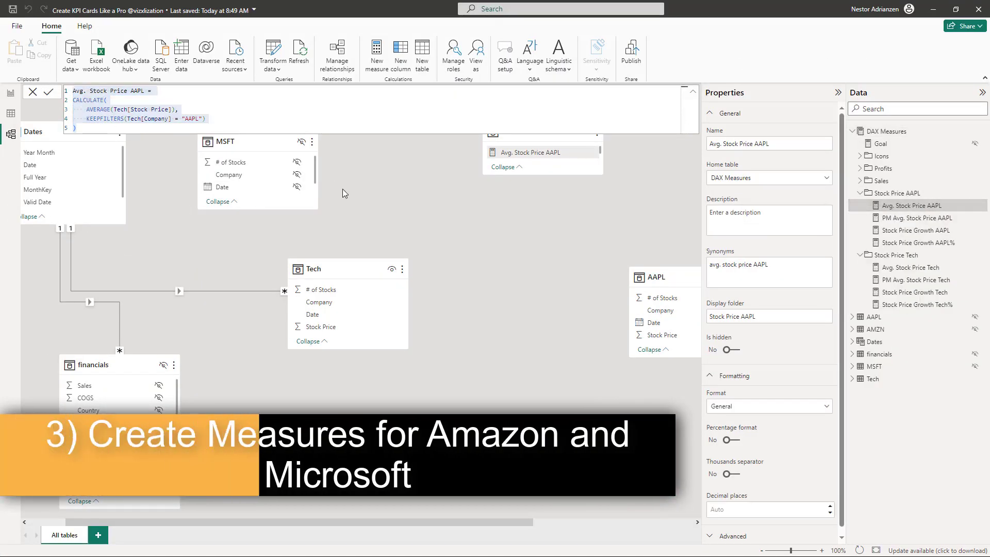
key("ctrl+a")
type("Avg. Stock Price AAPL = CALCULATE(     AVERAGE(Tech[Stock Price]),     KEEPFILTERS(Tech[Company] = \"AAPL\") )")
Rename the pasted measure Avg. Stock Price MSFT, set its company filter to "MSFT", and commit it.
double_click(137, 92)
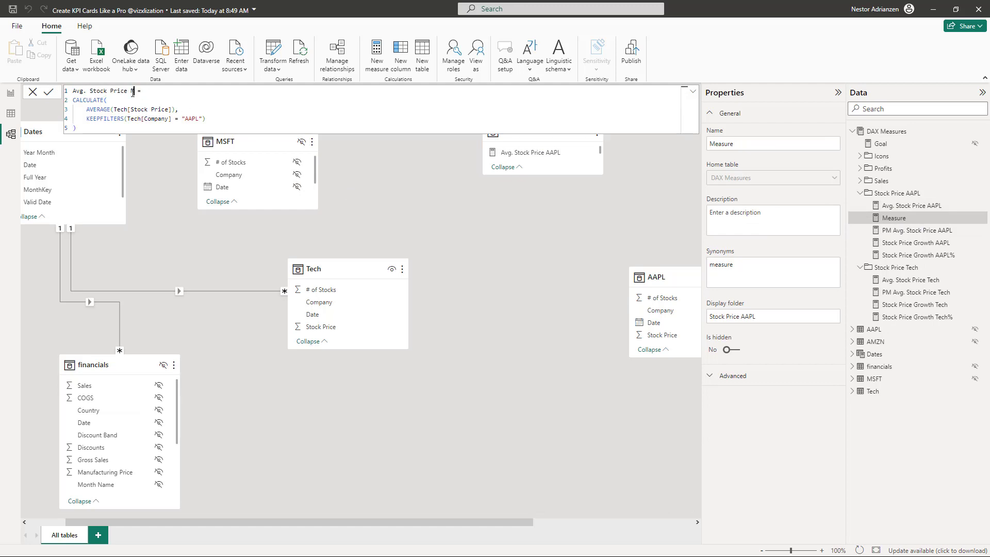
double_click(200, 119)
type("MSFT")
left_click(49, 91)
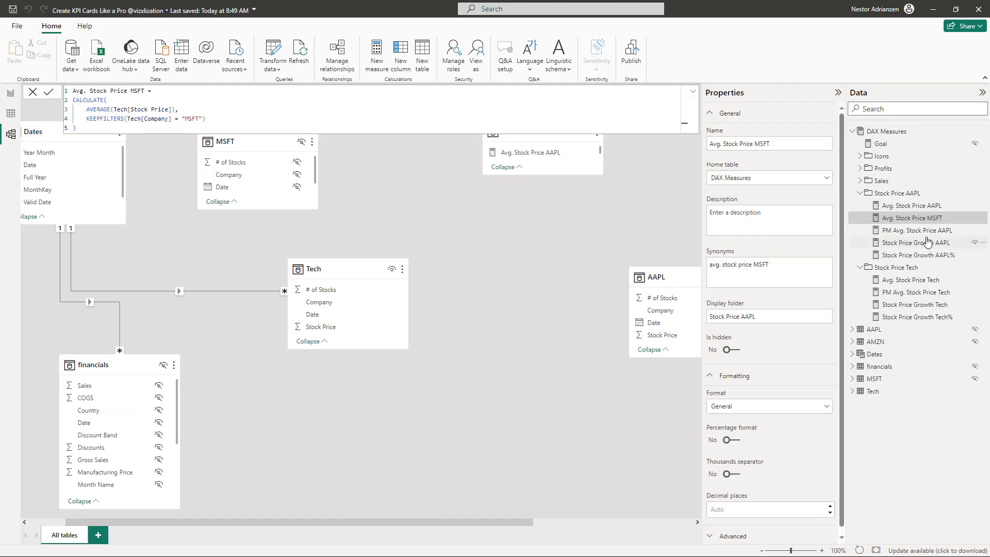
Copy the whole PM Avg. Stock Price AAPL formula and paste it into a new measure in the Stock Price AAPL folder.
left_click(917, 230)
key("ctrl+a")
key("ctrl+c")
left_click(912, 205)
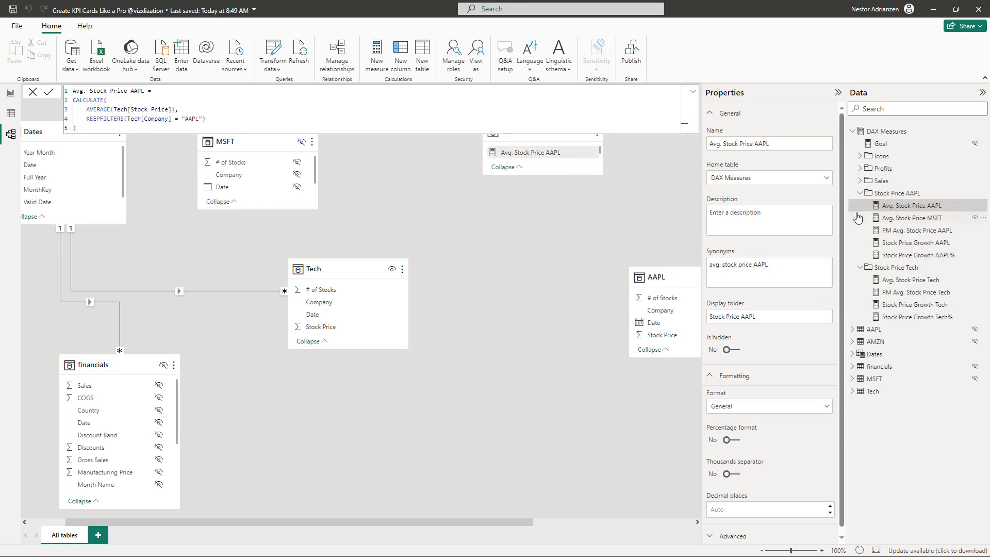
key("ctrl+v")
Rename the pasted measure PM Avg. Stock Price MSFT, make it reference [Avg. Stock Price MSFT], and commit it.
left_click_drag(155, 91, 143, 92)
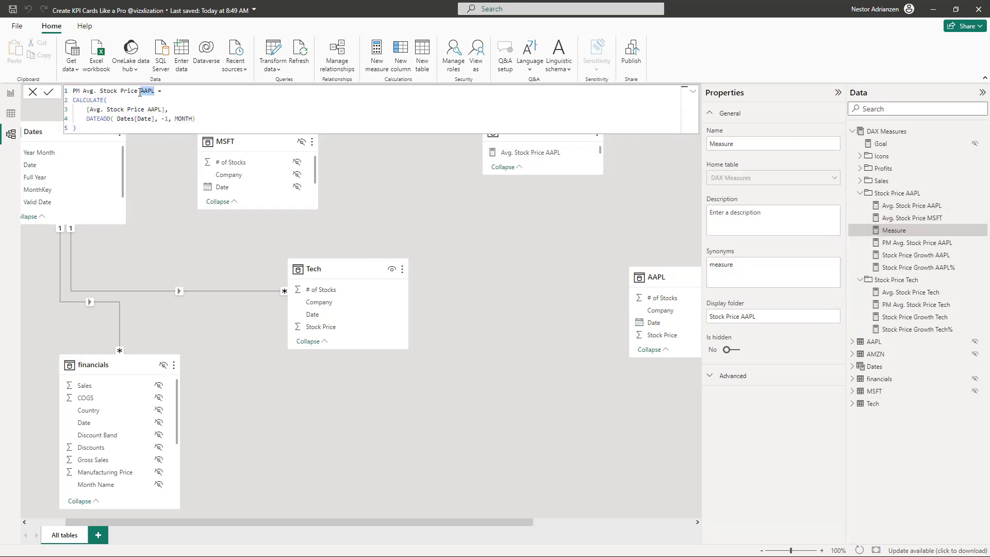
type("MSFT")
double_click(155, 109)
type("MSFT")
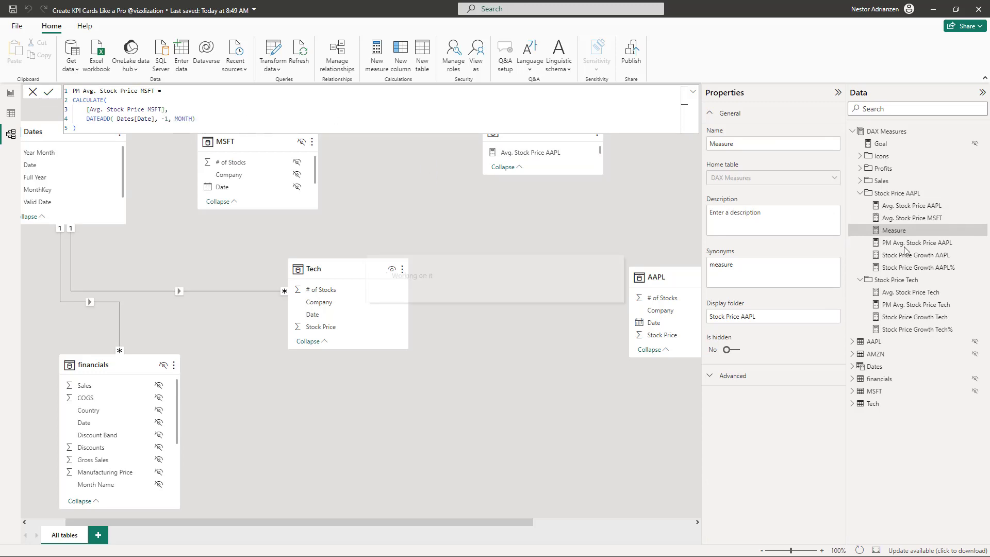
key("Return")
Copy the whole Stock Price Growth AAPL% formula and paste it into a new measure in the Stock Price AAPL folder.
left_click(918, 267)
left_click_drag(107, 137, 75, 89)
key("ctrl+c")
right_click(912, 207)
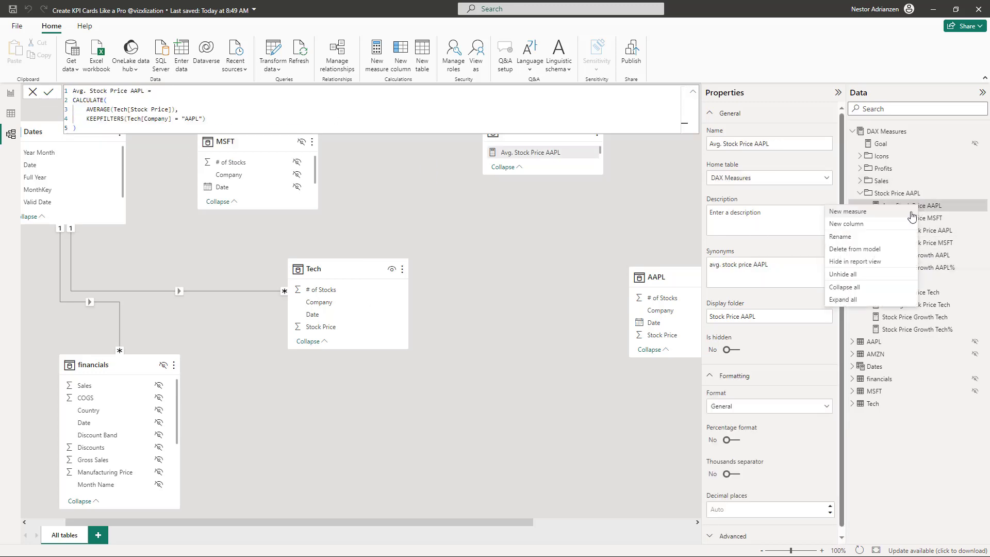
left_click(851, 211)
key("ctrl+v")
Rename the pasted measure Stock Price Growth MSFT%, make it reference [Avg. Stock Price MSFT] and [PM Avg. Stock Price MSFT], and commit it.
double_click(141, 91)
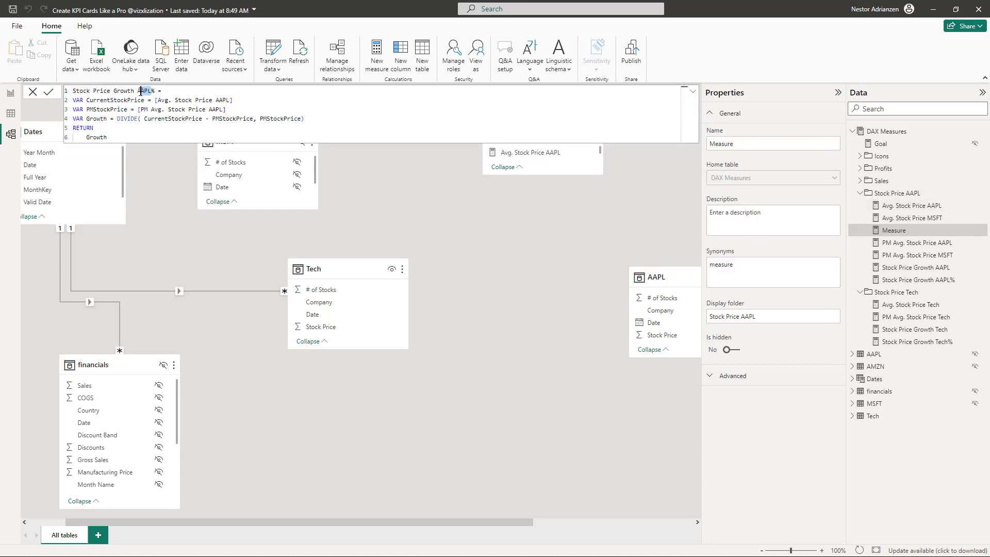
type("MSFT")
double_click(223, 101)
type("MSFT")
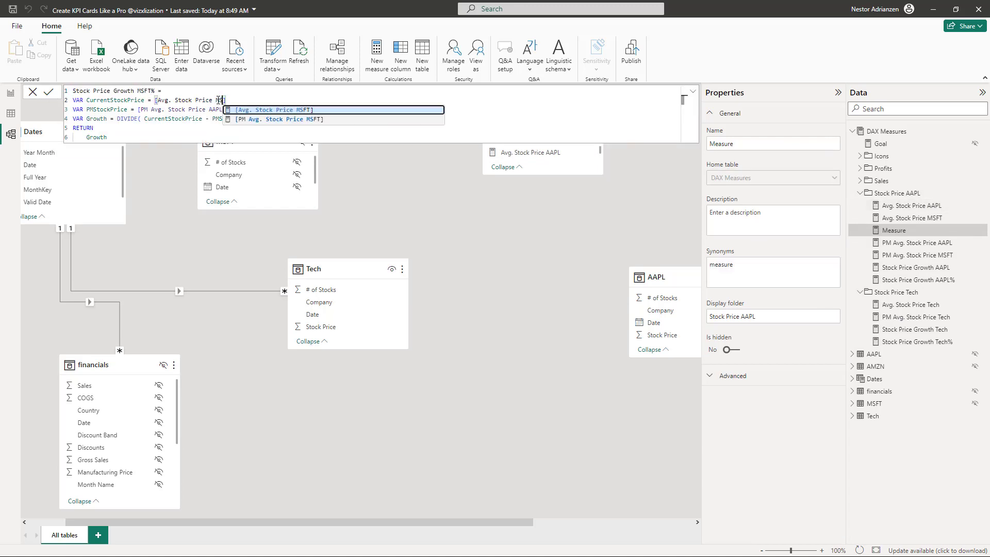
left_click(251, 111)
double_click(210, 110)
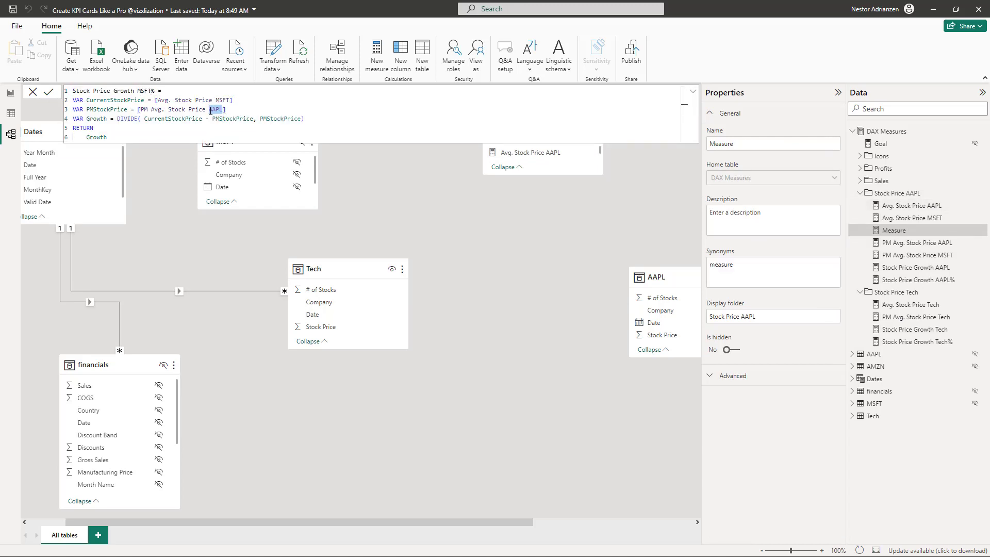
type("MS")
left_click(237, 119)
left_click(108, 137)
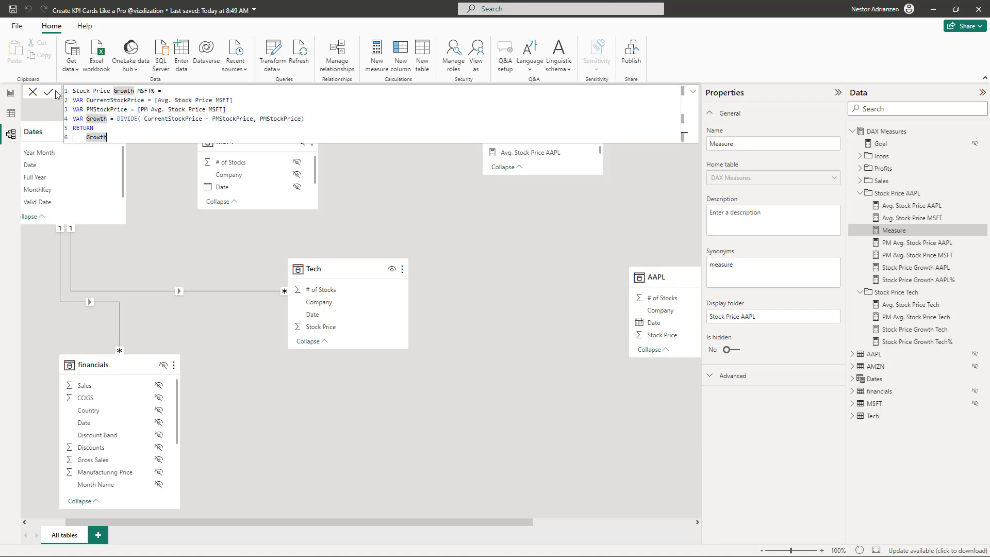
Copy the whole Stock Price Growth AAPL formula and paste it into a new measure in the Stock Price AAPL folder.
left_click(916, 255)
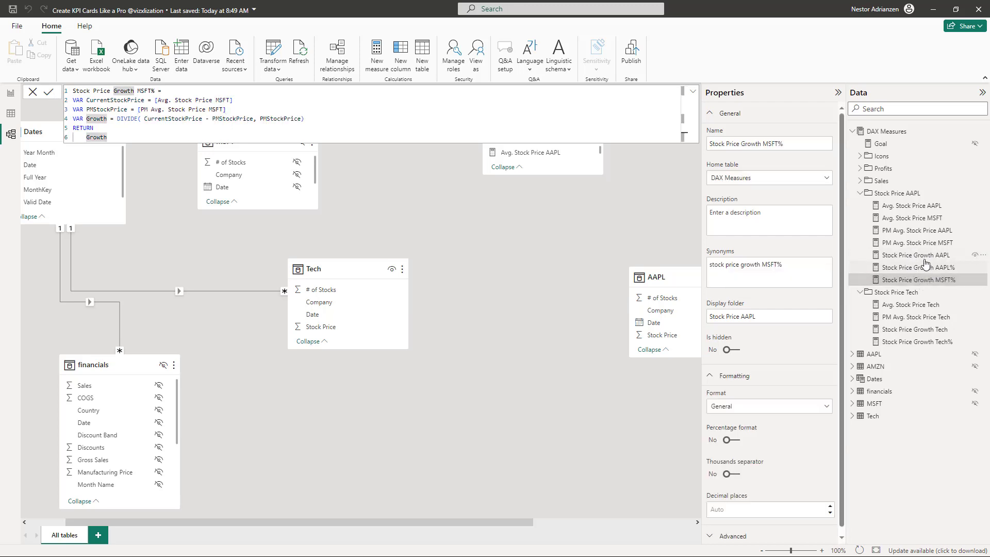
left_click_drag(678, 156, 57, 87)
key("ctrl+c")
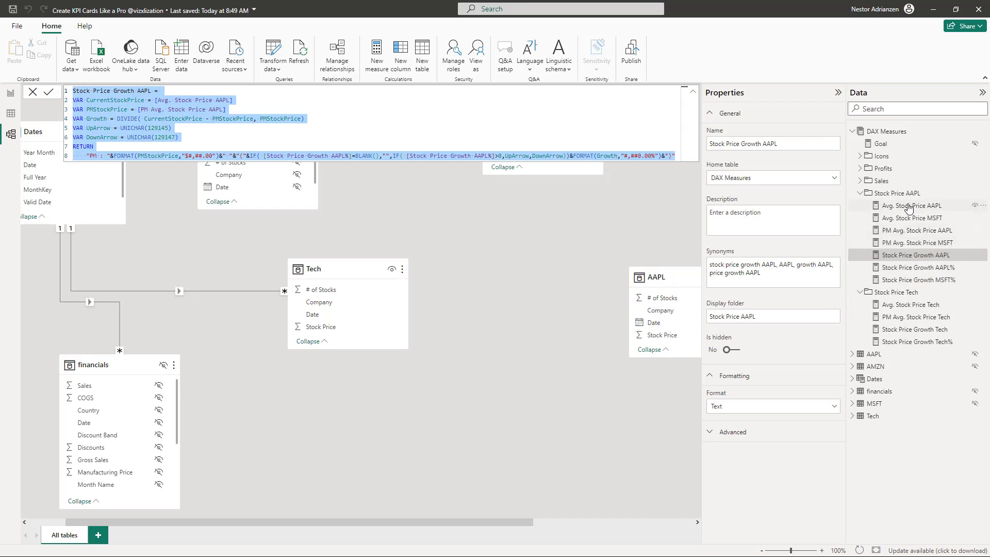
right_click(909, 206)
left_click(870, 215)
key("ctrl+v")
Rename the pasted measure Stock Price Growth MSFT and point its variables to [Avg. Stock Price MSFT] and [PM Avg. Stock Price MSFT].
left_click_drag(152, 90, 140, 92)
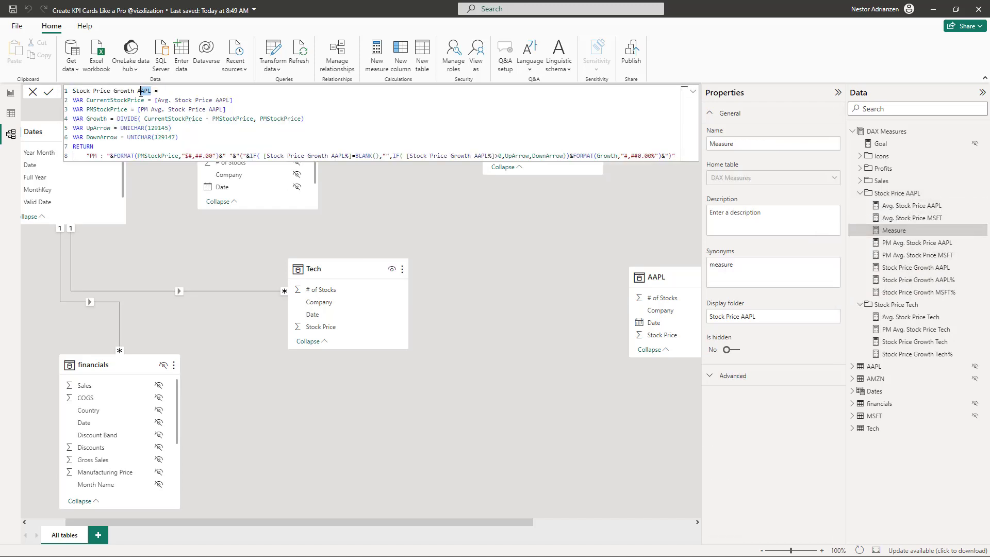
double_click(221, 100)
type("MSF")
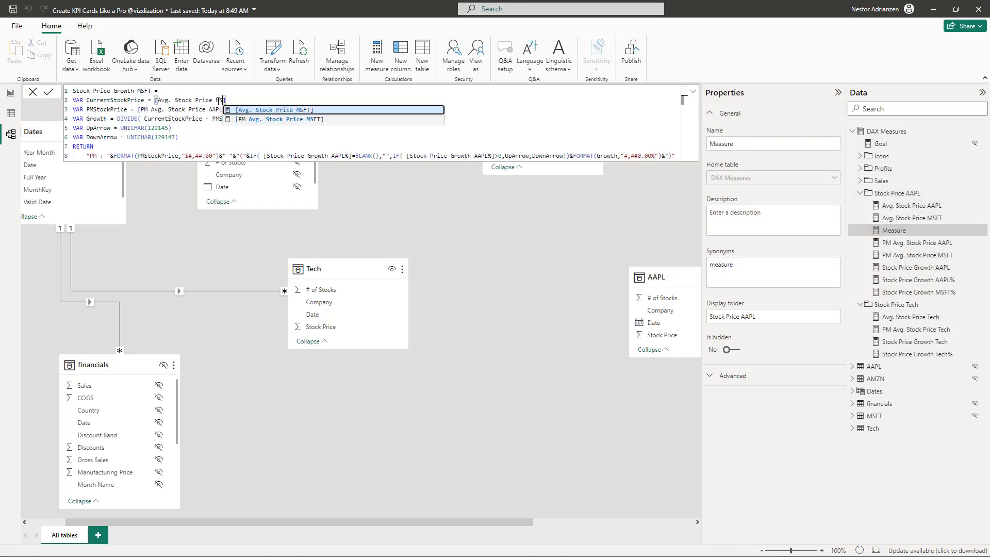
left_click(287, 110)
double_click(216, 110)
type("MSFT")
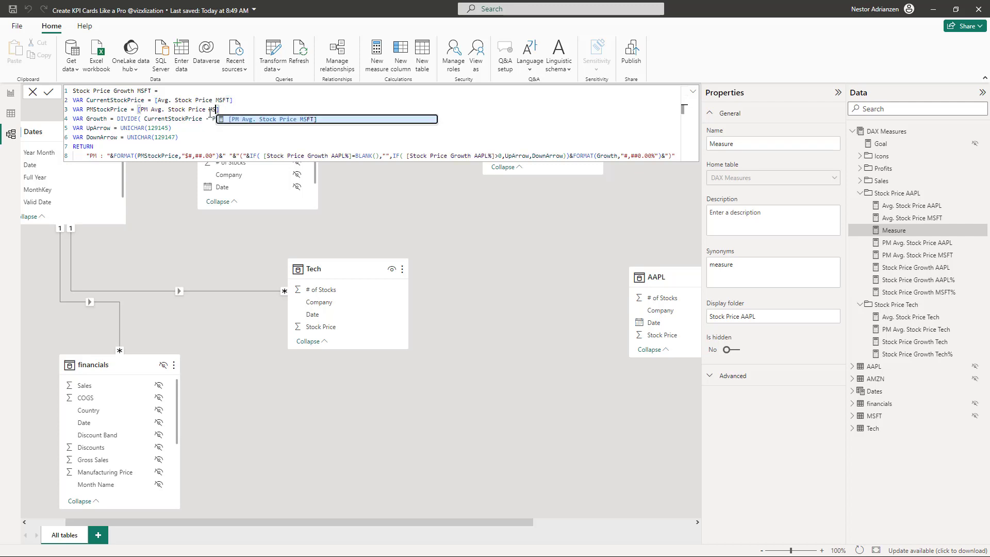
left_click(273, 119)
Make both IF conditions in the RETURN expression reference [Stock Price Growth MSFT%] and commit the measure.
double_click(340, 156)
type("MSF")
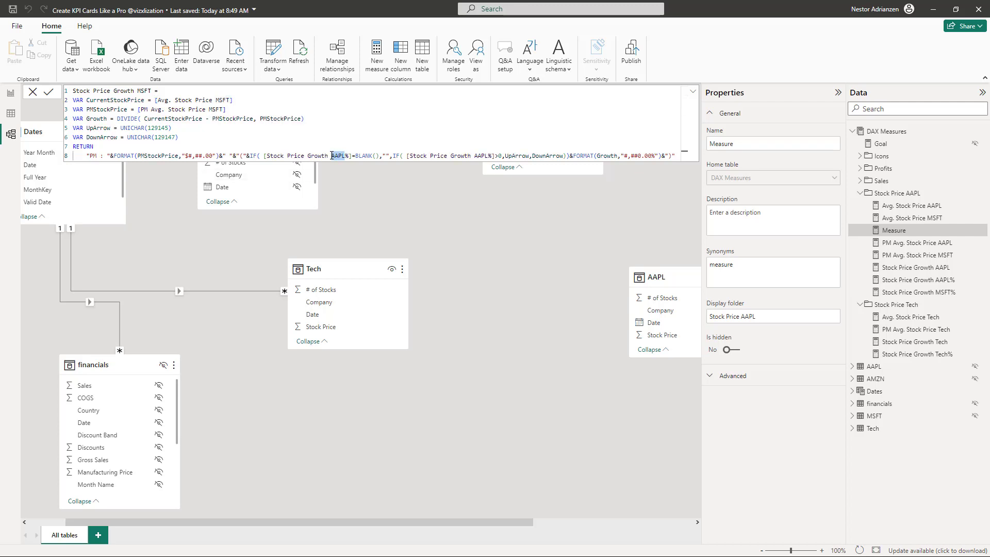
left_click(561, 162)
double_click(483, 155)
type("MSFT")
left_click(499, 167)
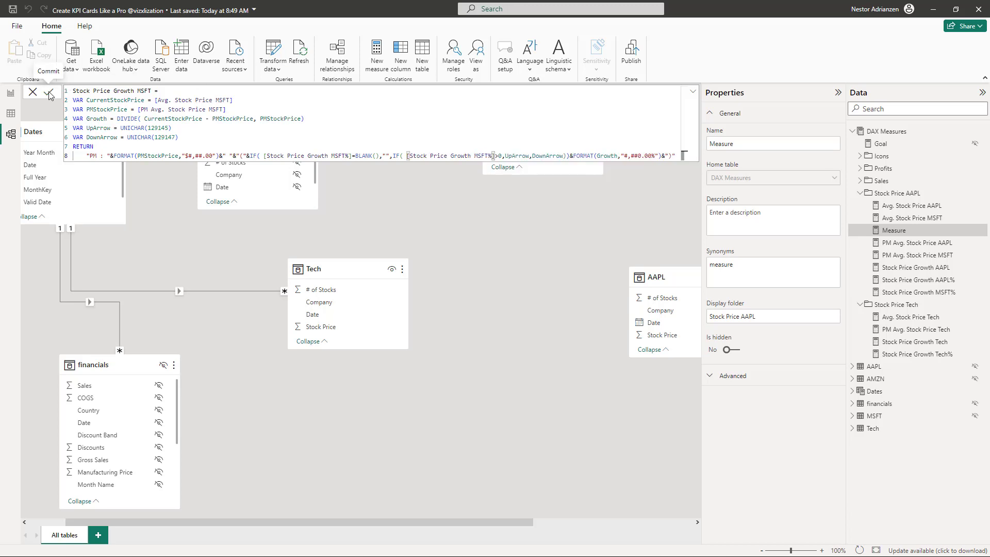
left_click(48, 92)
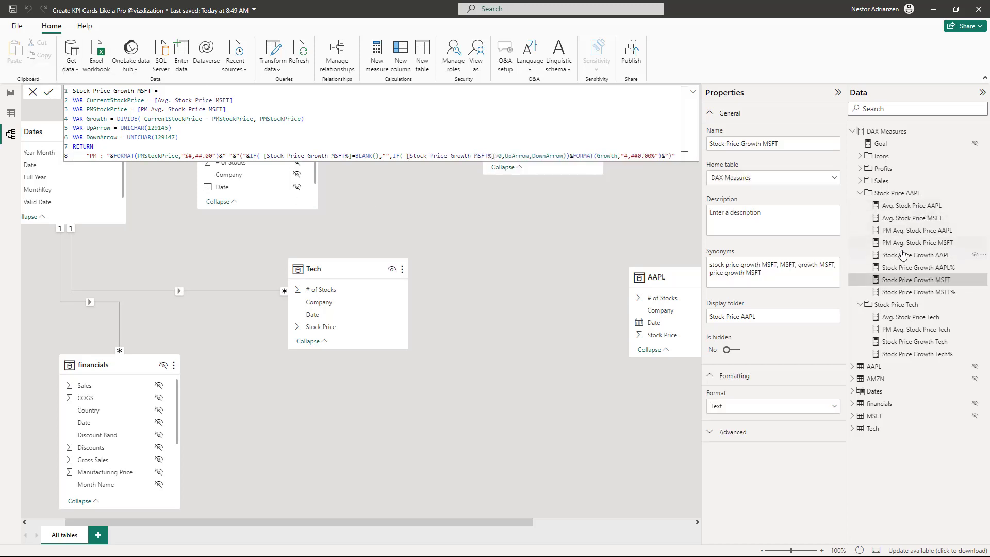
Move the four MSFT measures into a display folder named Stock Price MSFT.
left_click(923, 219)
left_click(939, 243, "ctrl")
left_click(916, 280, "ctrl")
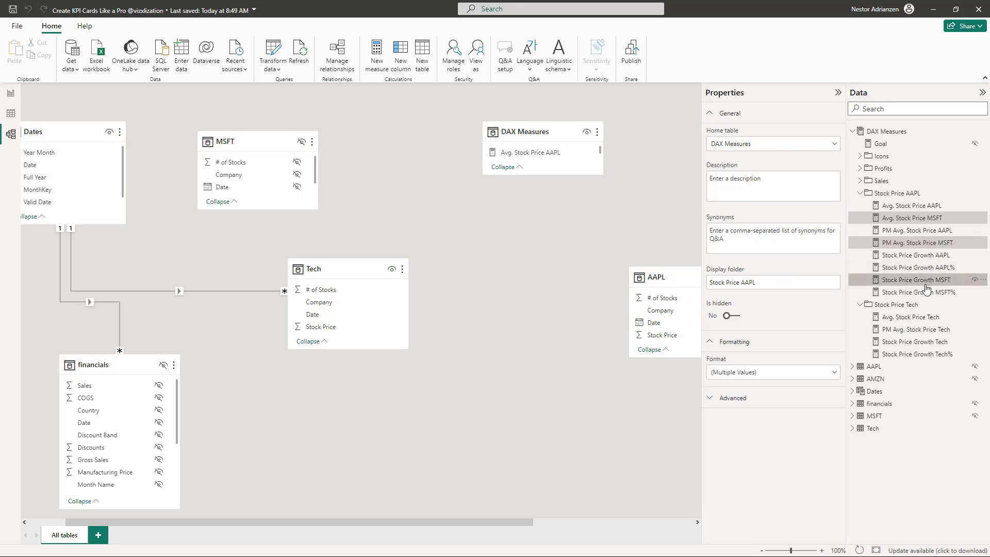
left_click(919, 292, "ctrl")
left_click(768, 283)
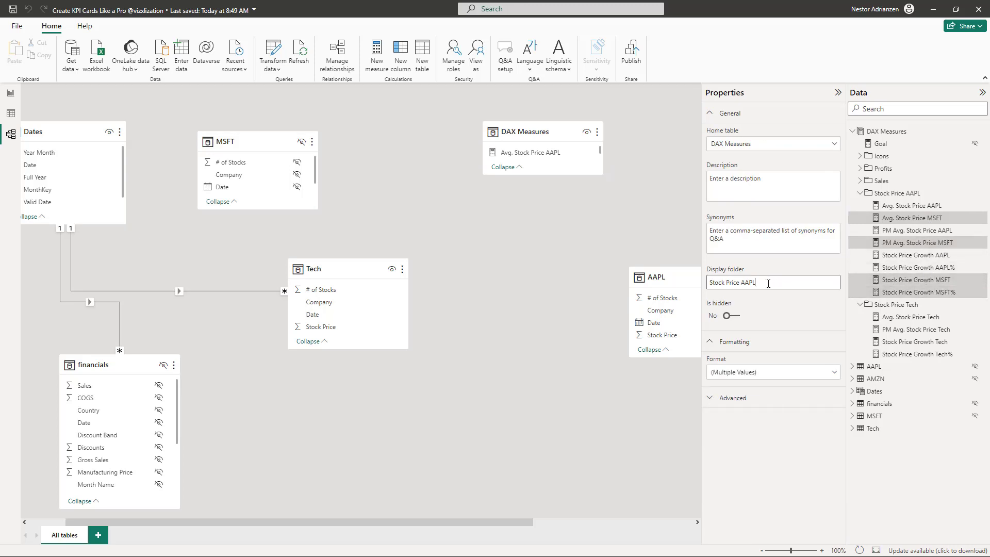
key("Return")
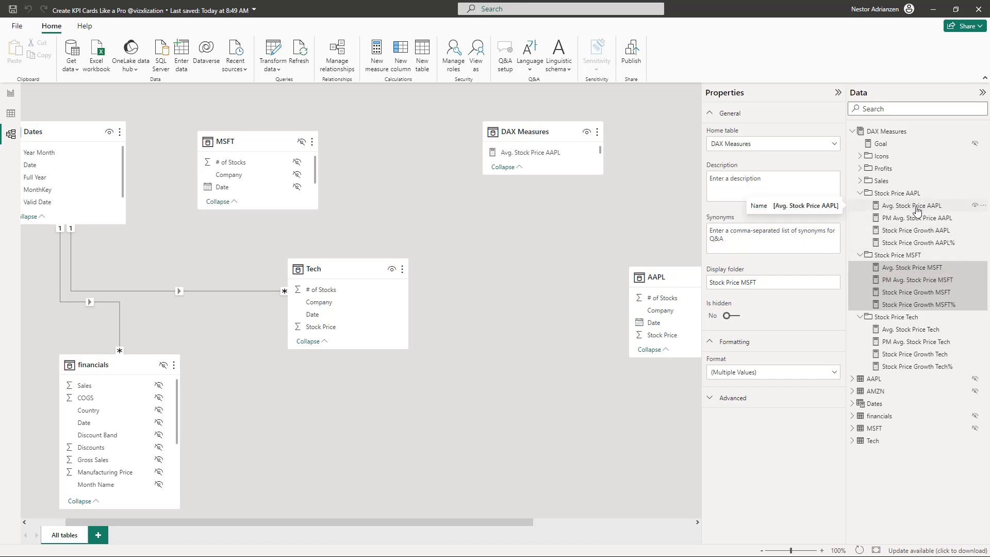
Copy the whole Avg. Stock Price AAPL formula and paste it into a new measure in the Stock Price AAPL folder.
right_click(917, 208)
left_click(934, 268)
left_click(926, 206)
left_click_drag(79, 129, 62, 79)
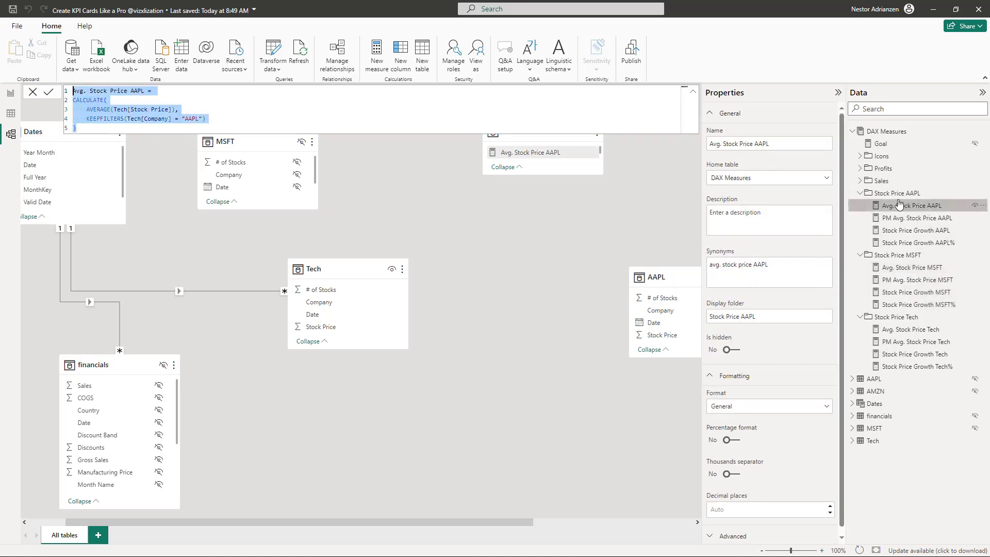
type("Avg. Stock Price AAPL =  CALCULATE(     AVERAGE(Tech[Stock Price]),     KEEPFILTERS(Tech[Company] = \"AAPL\") )")
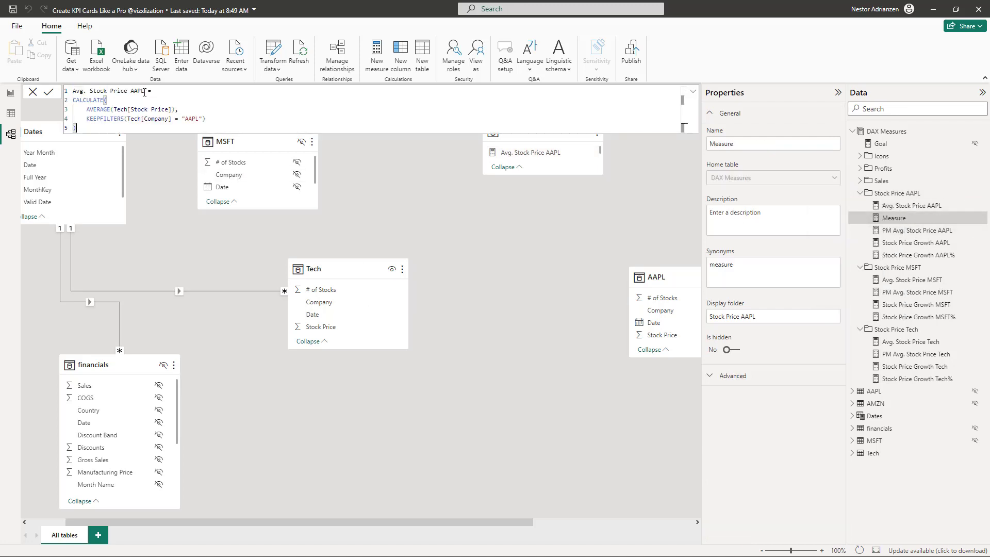
Rename the pasted measure Avg. Stock Price AMZN, set its company filter to "AMZN", and commit it.
left_click_drag(145, 91, 133, 91)
left_click_drag(199, 120, 186, 119)
type("AMZN")
left_click(49, 93)
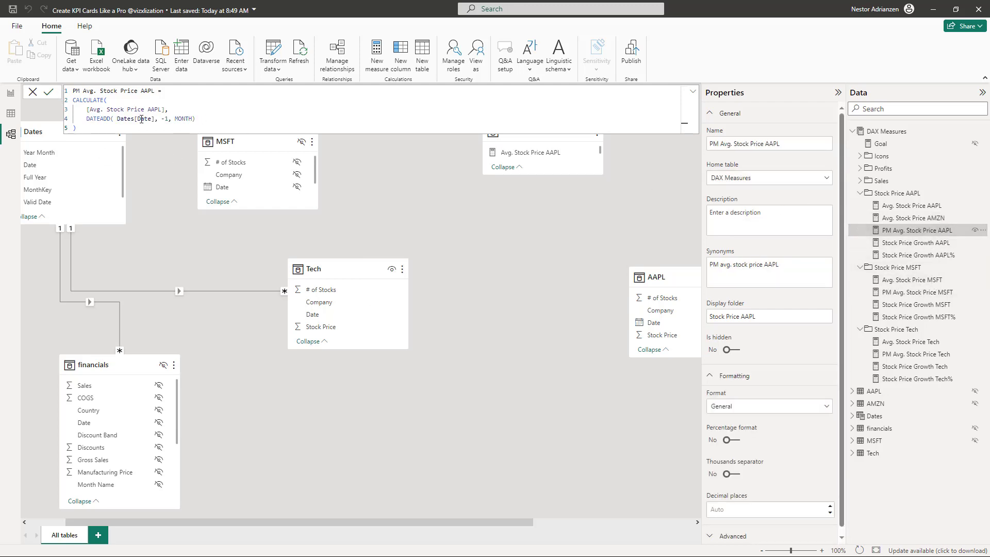
Paste the PM Avg. Stock Price AAPL formula into a new measure in the Stock Price AAPL folder.
left_click(918, 206)
right_click(919, 207)
left_click(882, 218)
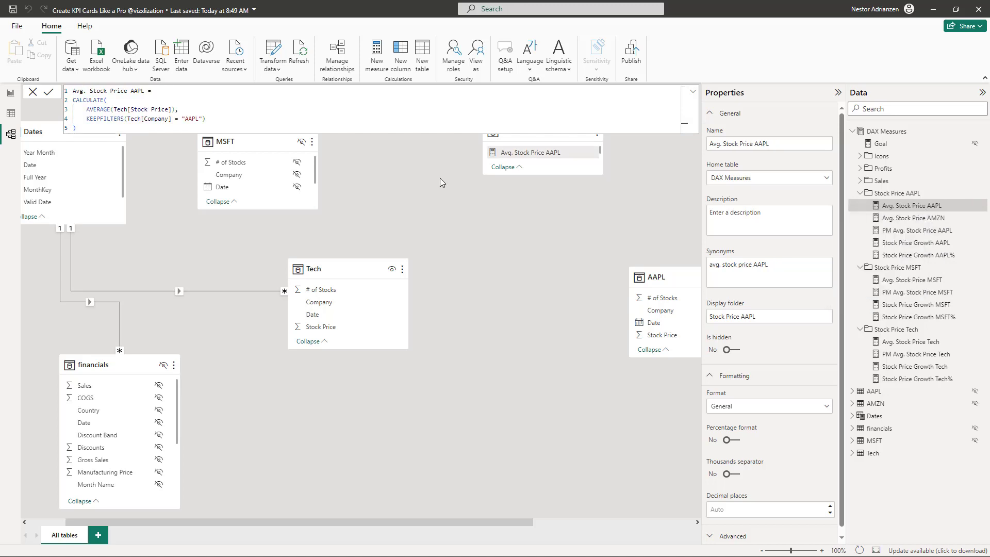
type("PM Avg. Stock Price AAPL = CALCULATE(     [Avg. Stock Price AAPL],     DATEADD( Dates[Date], -1, MONTH) )")
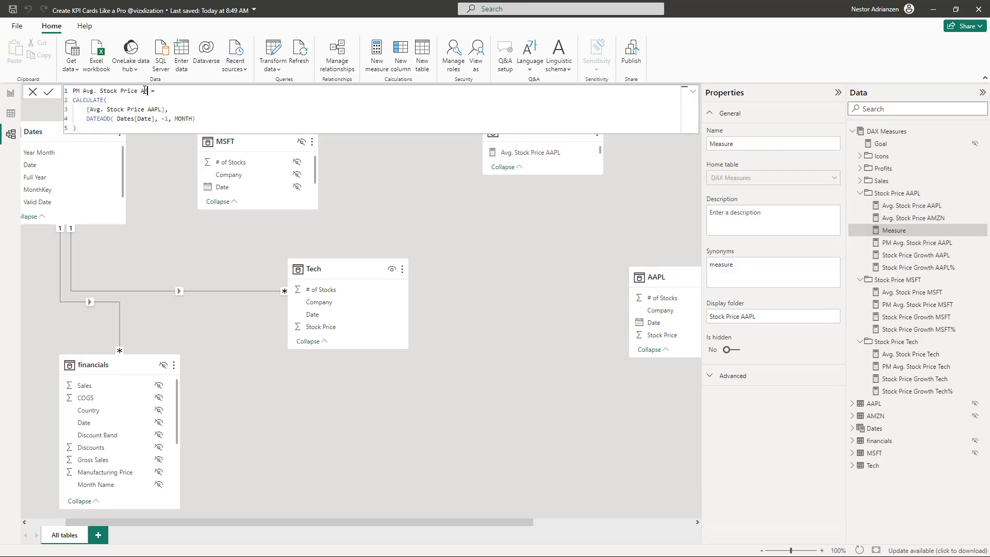
Rename the pasted measure PM Avg. Stock Price AMZN, make it reference [Avg. Stock Price AMZN], and commit it.
type("MZN")
double_click(156, 110)
type("AMZN")
left_click(48, 92)
Copy the whole Stock Price Growth AAPL% formula and paste it into a new measure in the Stock Price AAPL folder.
left_click(923, 267)
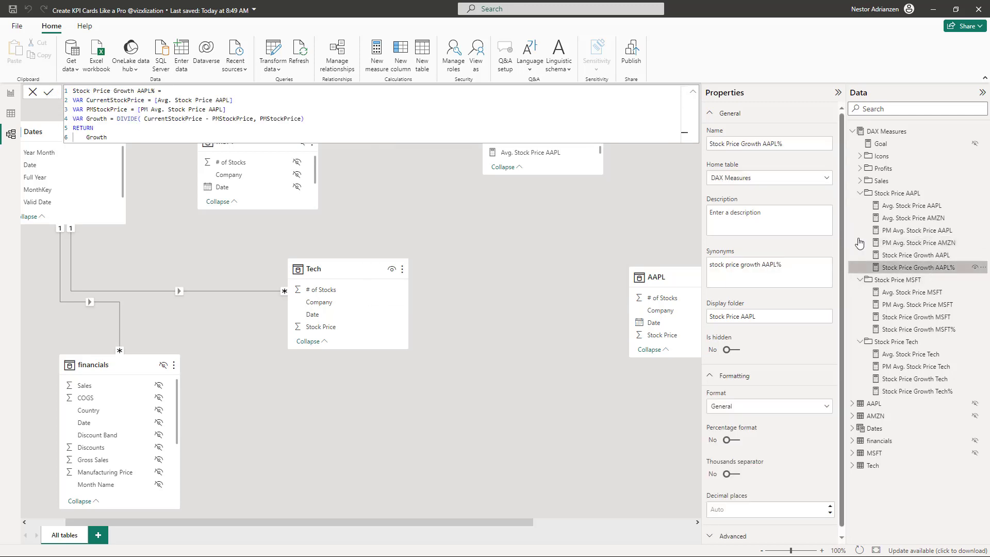
left_click_drag(124, 137, 75, 85)
key("ctrl+c")
right_click(924, 207)
left_click(885, 217)
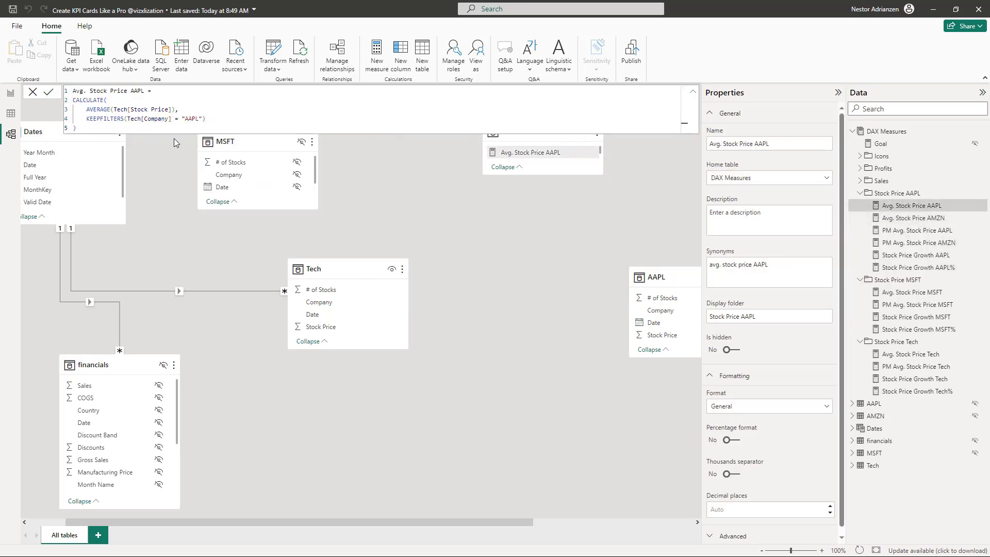
key("ctrl+v")
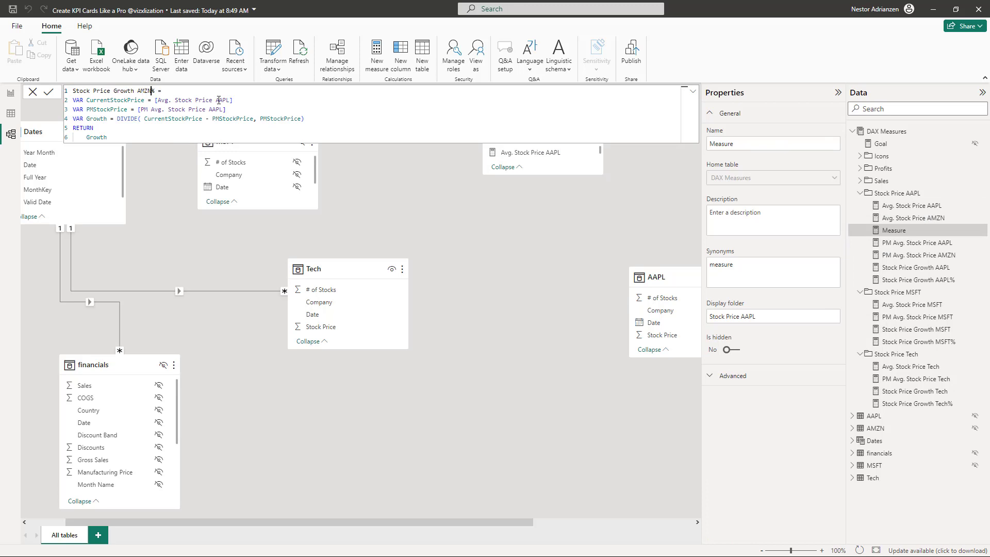
Name the pasted measure Stock Price Growth AMZN%, make it reference [Avg. Stock Price AMZN] and [PM Avg. Stock Price AMZN], and commit it.
double_click(219, 100)
type("AMZN")
double_click(219, 109)
type("AMZN")
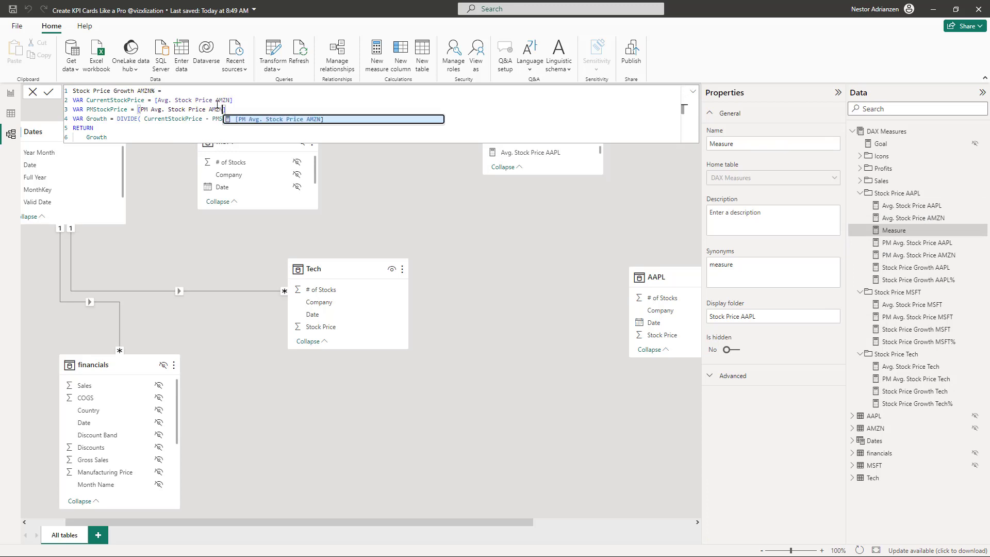
left_click(185, 126)
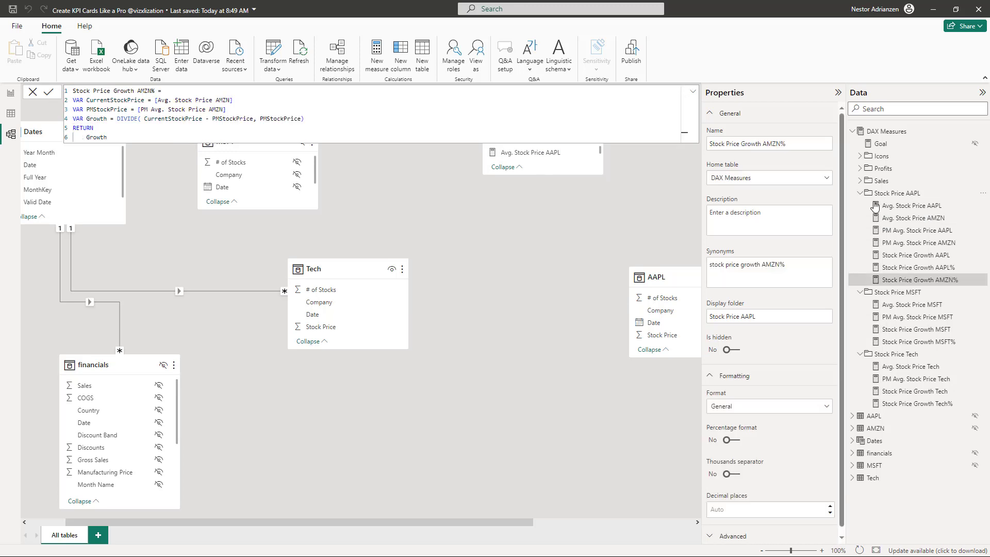
Copy the whole Stock Price Growth AAPL formula and paste it into a new measure in the Stock Price AAPL folder.
left_click(916, 255)
left_click_drag(678, 157, 52, 93)
key("ctrl+c")
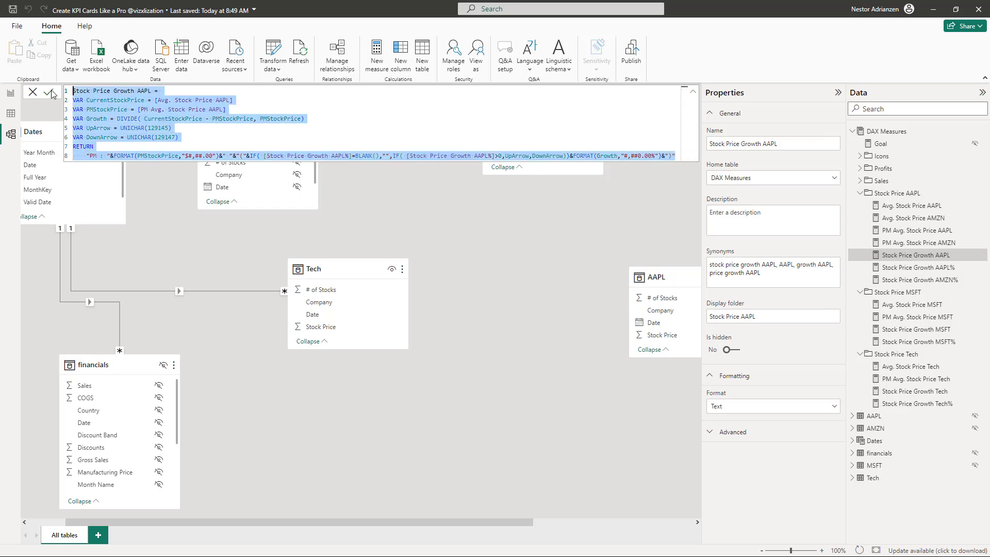
left_click(912, 205)
left_click(377, 55)
key("ctrl+v")
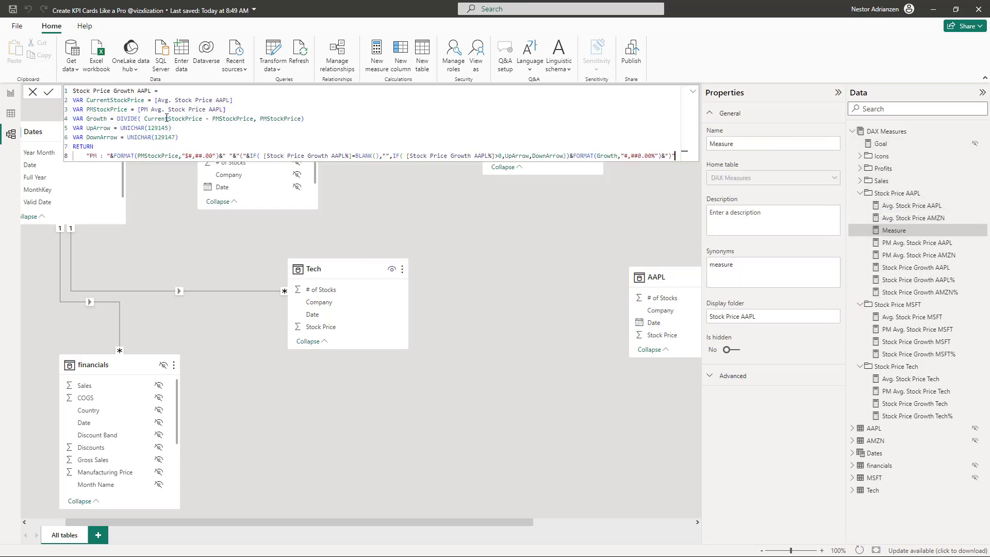
Rename the pasted measure Stock Price Growth AMZN and point its variables to [Avg. Stock Price AMZN] and [PM Avg. Stock Price AMZN].
double_click(224, 100)
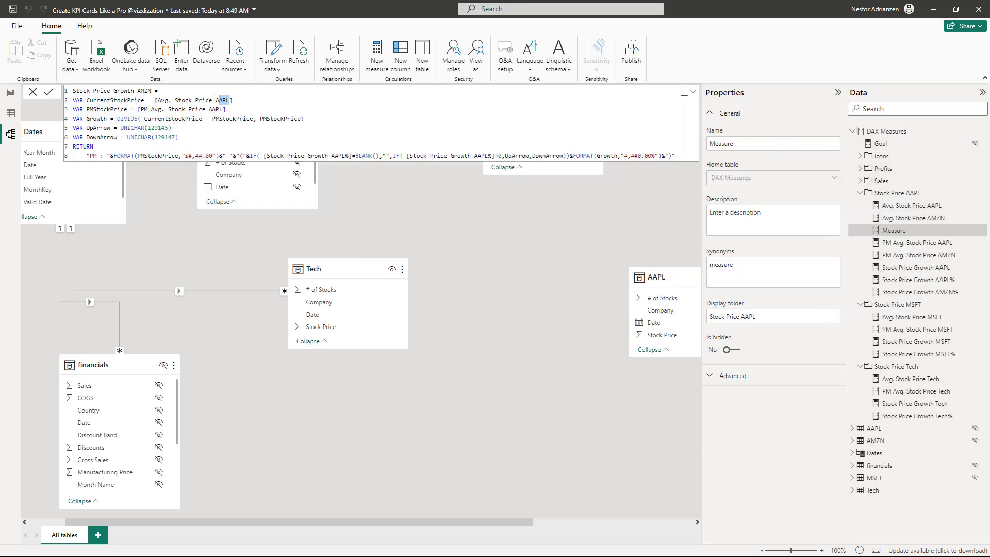
type("AMZN")
double_click(214, 108)
type("AMZN")
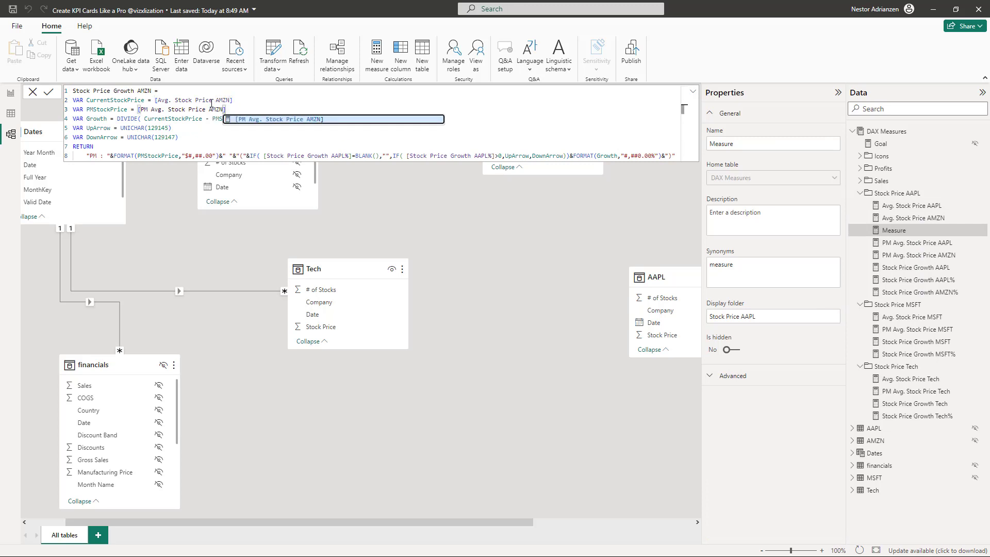
Make both IF conditions in the RETURN expression reference [Stock Price Growth AMZN%] and commit the measure.
double_click(341, 156)
type("AMZN")
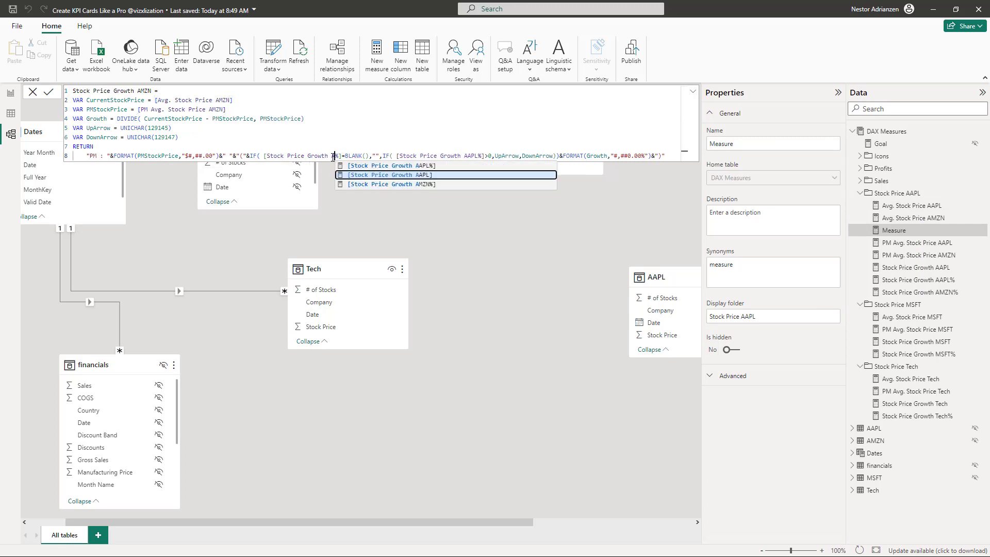
double_click(481, 156)
type("AMZN")
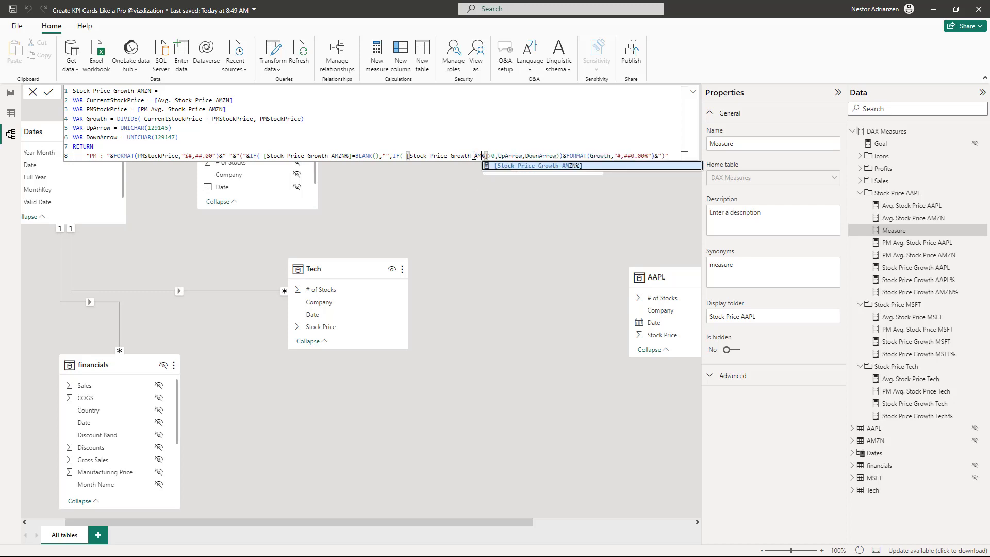
left_click(48, 92)
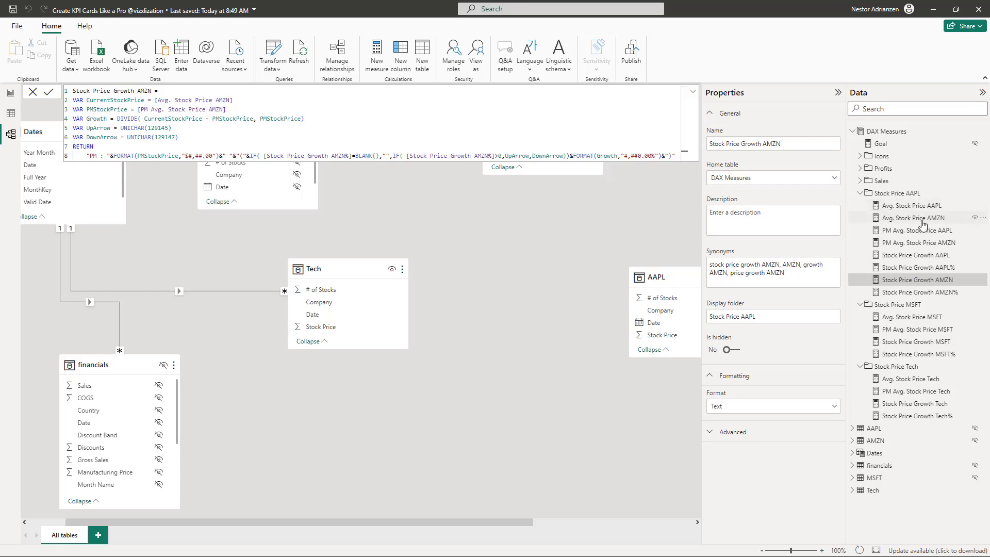
Move the four AMZN measures into a display folder named Stock Price AMZN.
left_click(921, 219)
left_click(921, 243, "ctrl")
left_click(922, 280, "ctrl")
left_click(923, 292, "ctrl")
left_click_drag(757, 283, 748, 283)
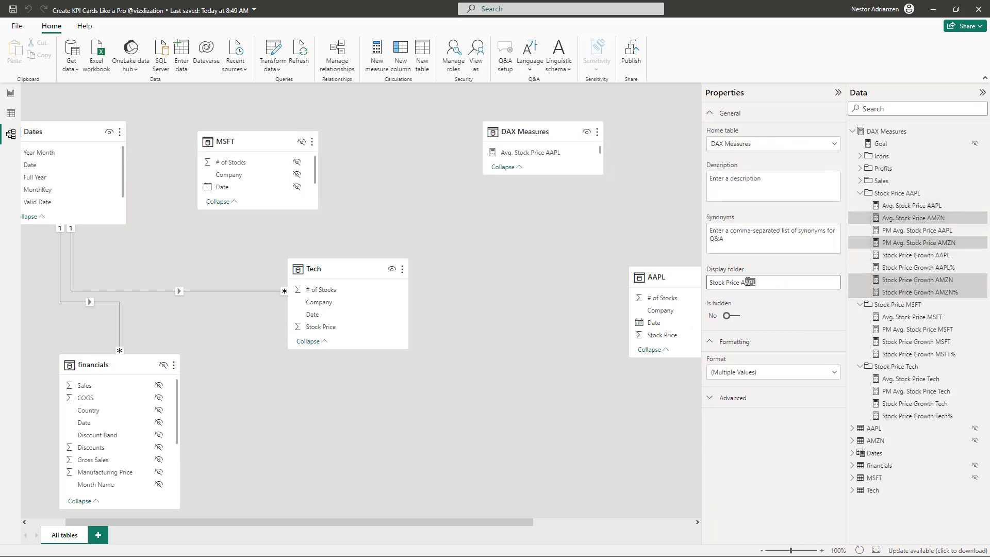
type("MZN")
key("Return")
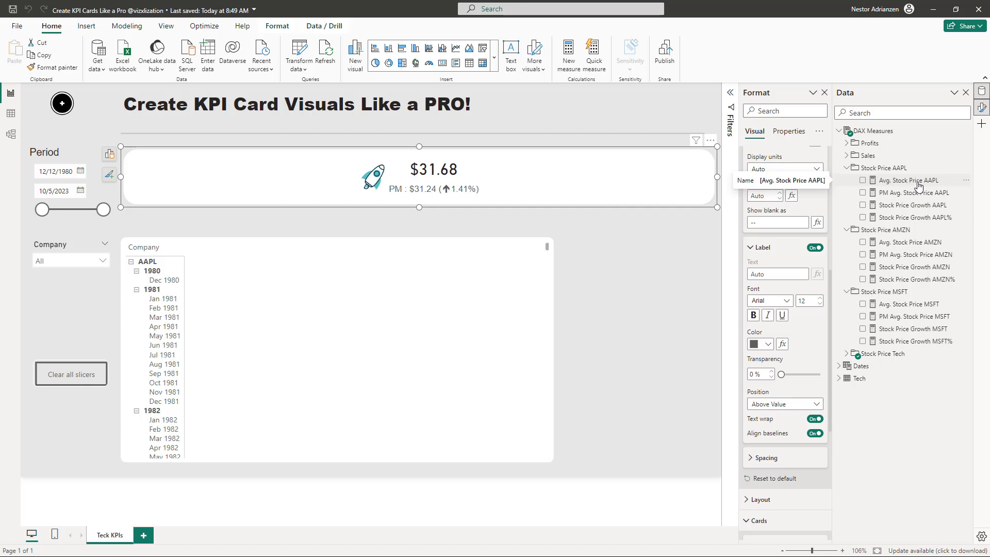
In the report view, add the Avg. Stock Price AAPL measure to the KPI card visual as a second card.
left_click_drag(916, 187, 621, 181)
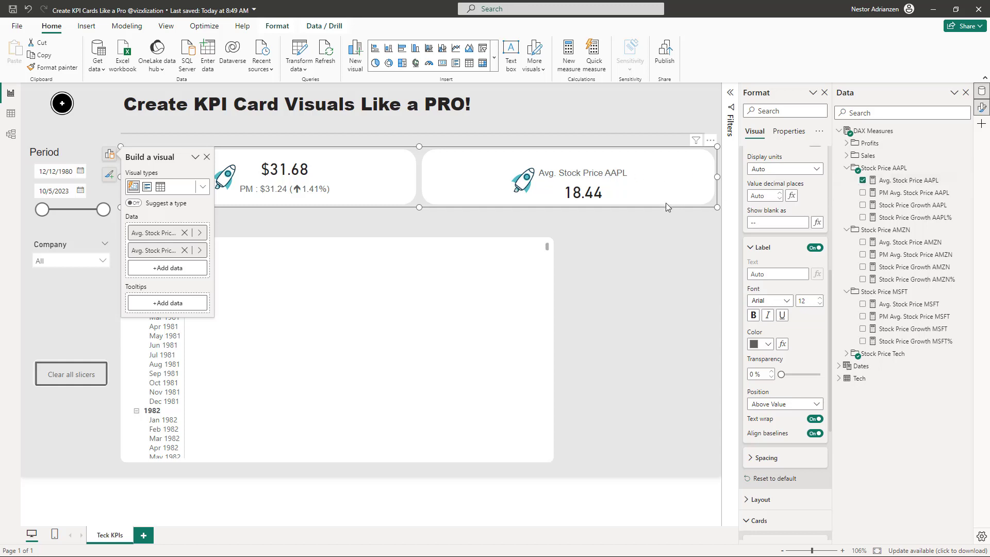
For the Avg. Stock Price AAPL series only, base the callout label text on the Stock Price Growth AAPL field value.
scroll(778, 193, "up", 5)
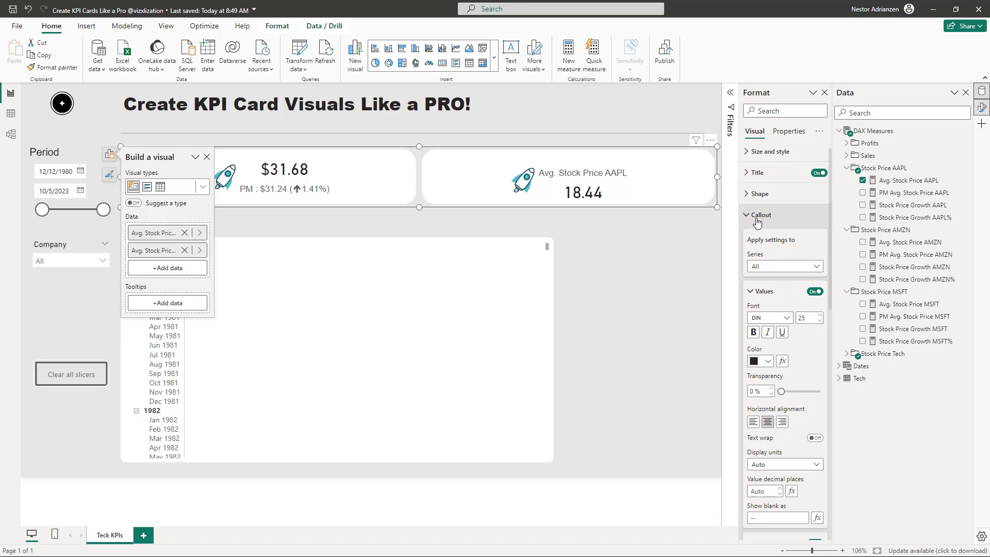
scroll(769, 232, "down", 5)
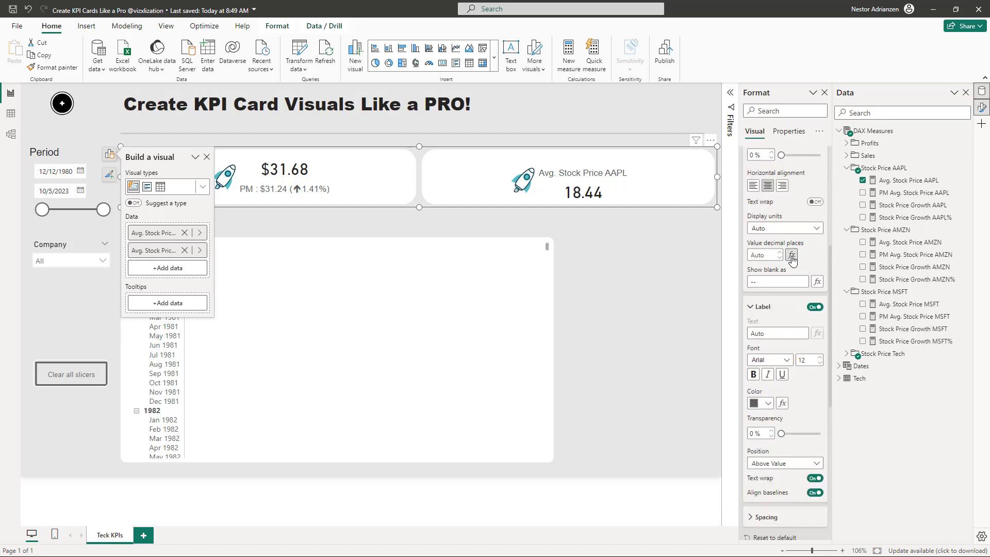
scroll(794, 202, "up", 2)
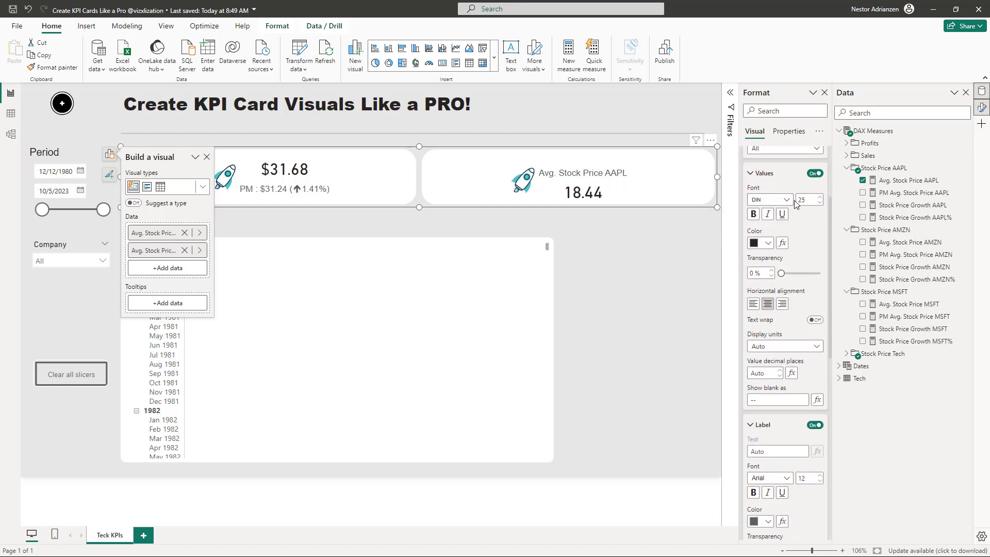
scroll(794, 203, "up", 2)
left_click(814, 266)
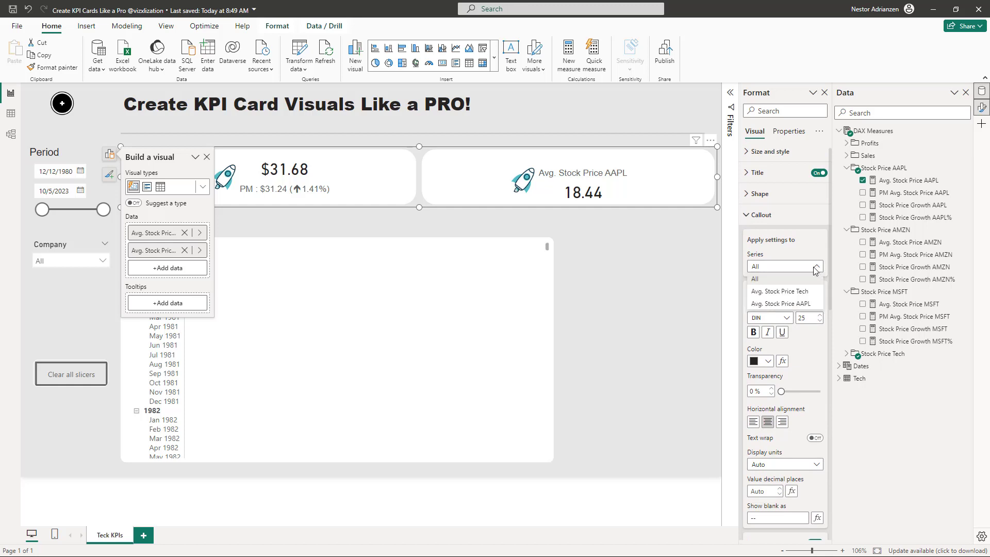
left_click(790, 304)
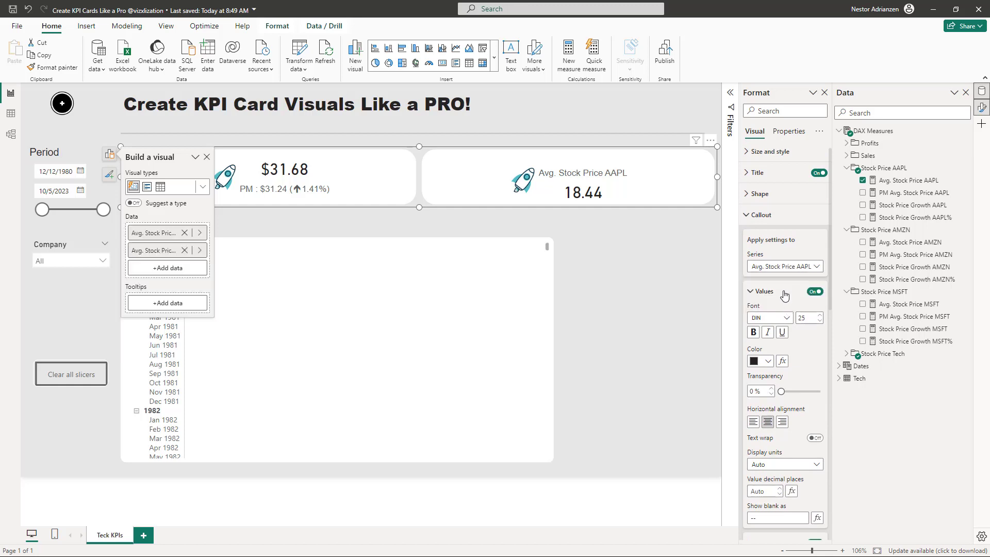
scroll(785, 295, "down", 4)
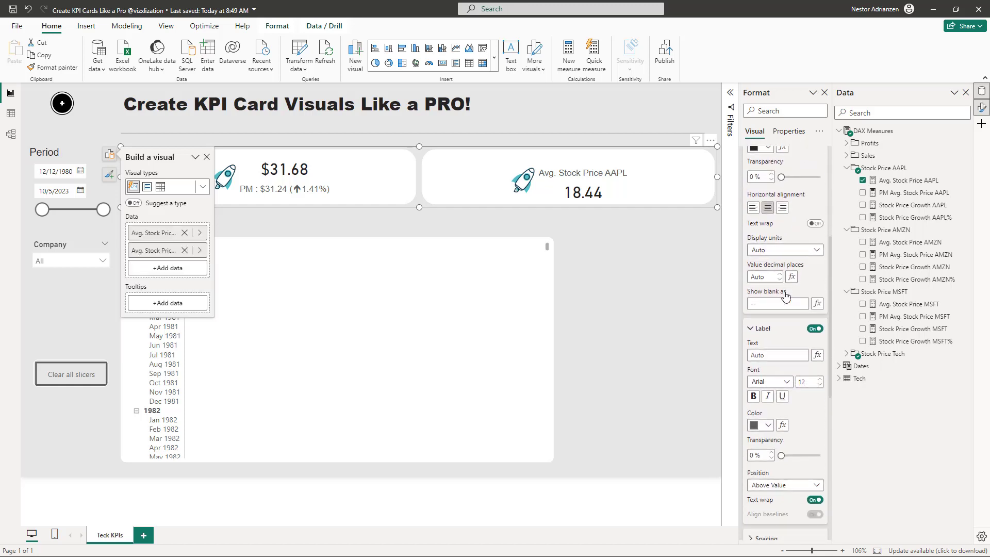
scroll(785, 295, "down", 2)
left_click(817, 274)
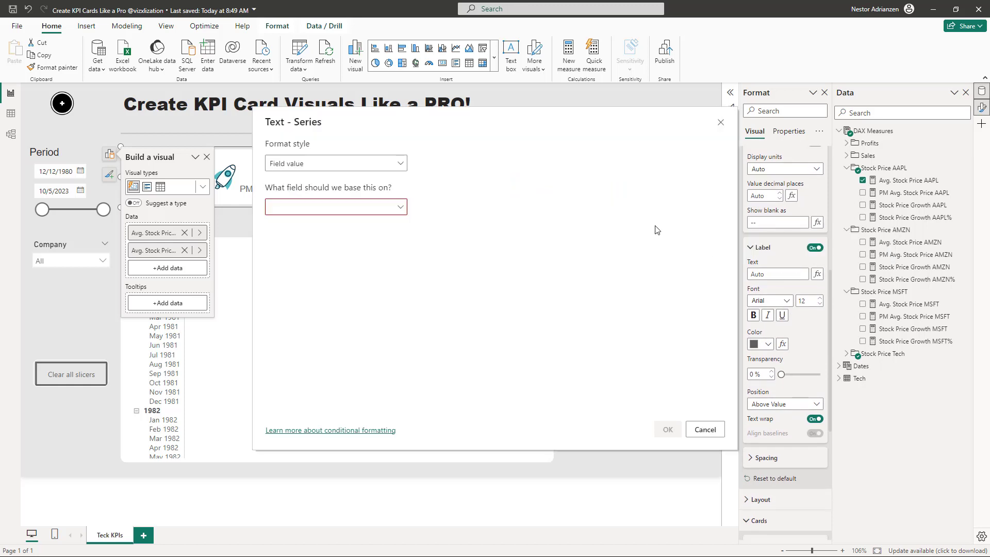
left_click(365, 207)
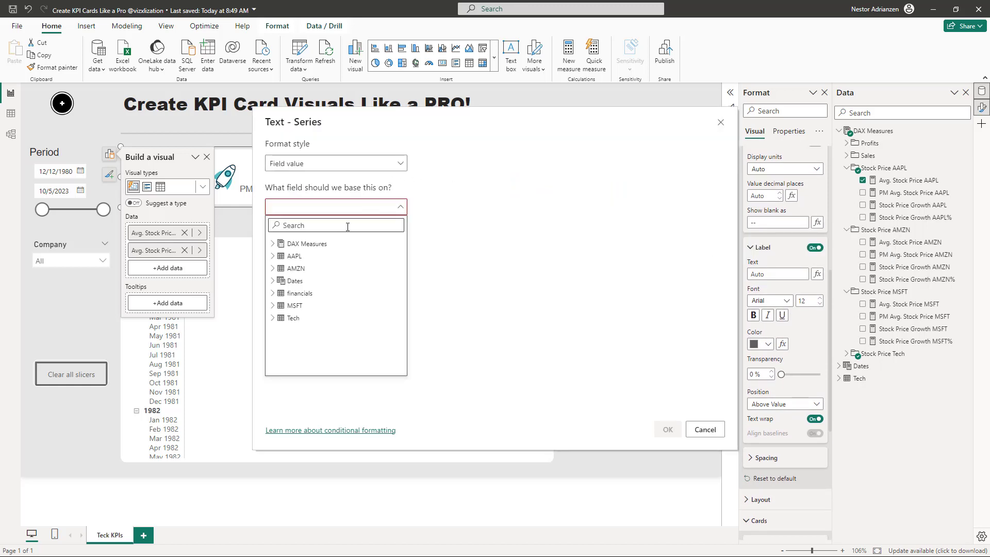
type("aap")
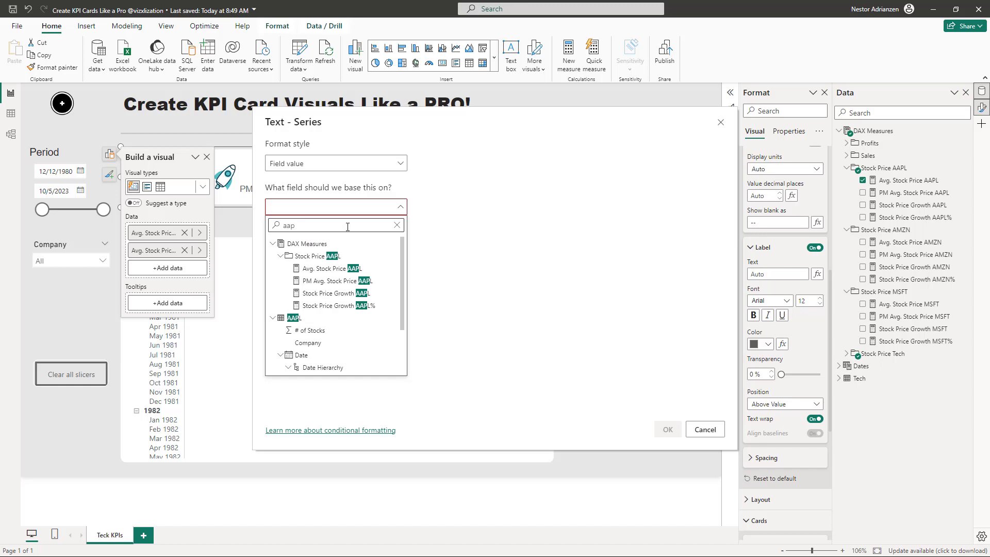
left_click(341, 295)
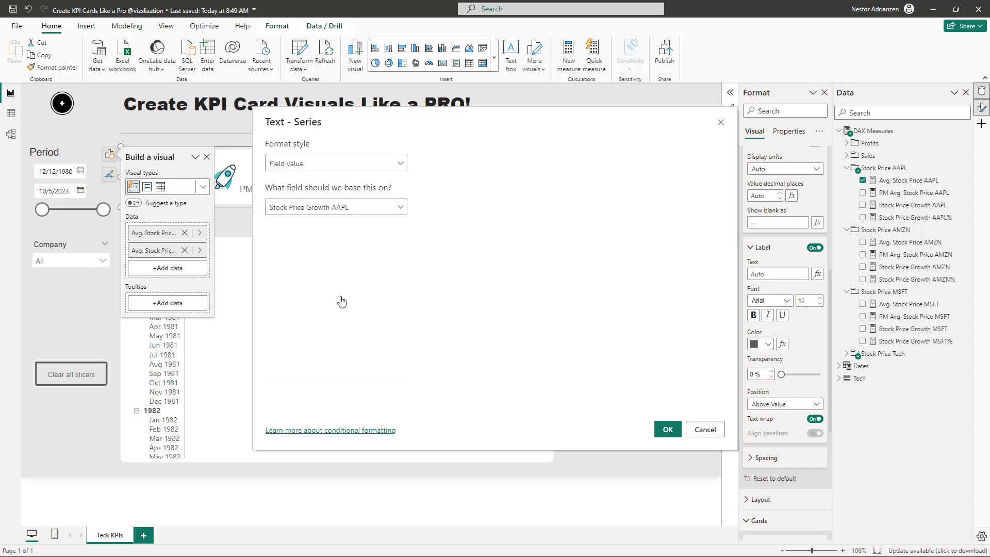
left_click(668, 430)
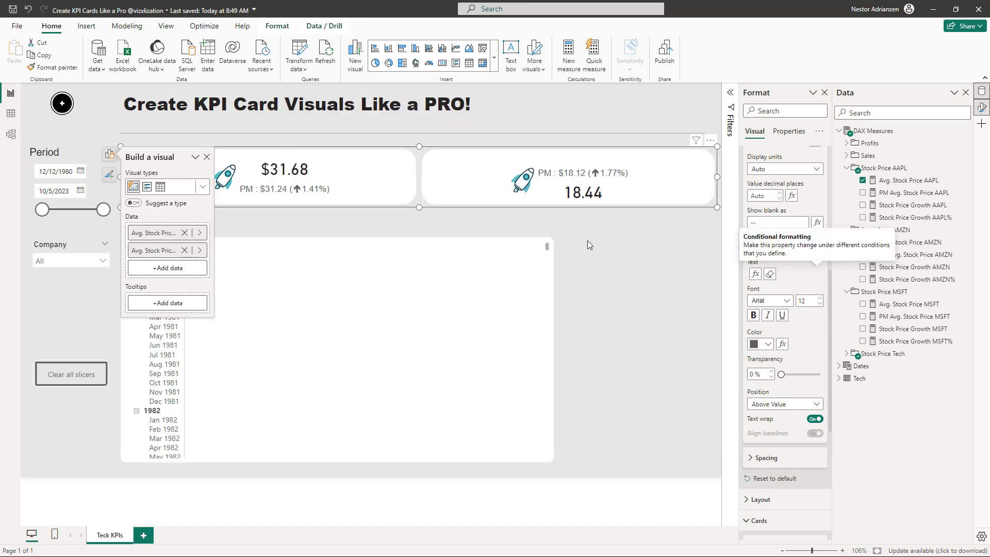
Set the AAPL card's label position to Below Value and collapse the callout settings.
left_click(792, 406)
left_click(779, 416)
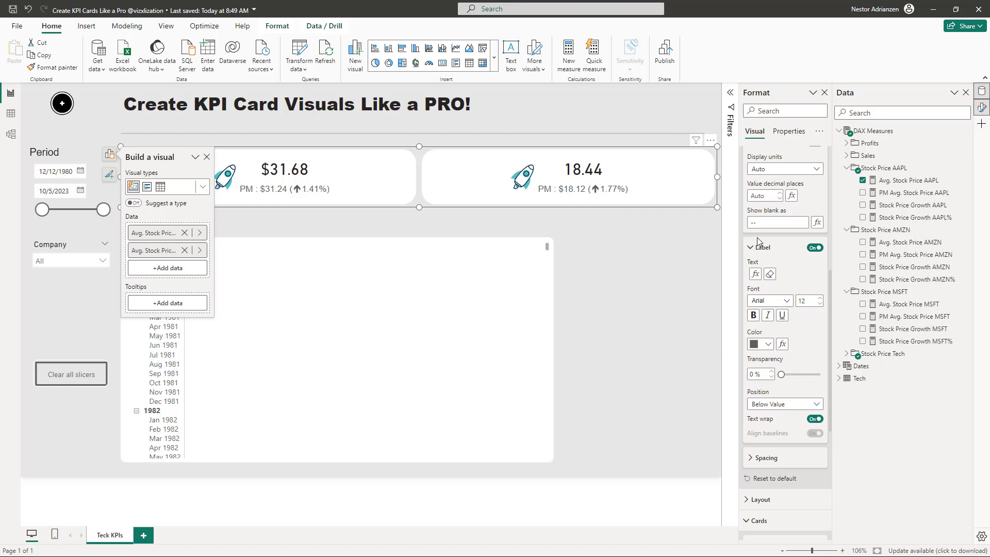
scroll(774, 268, "up", 6)
left_click(746, 221)
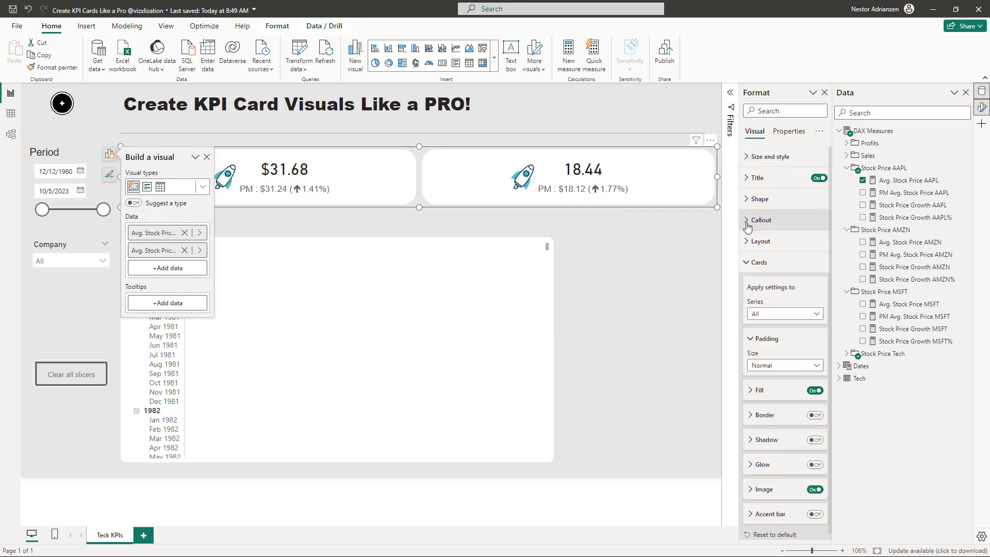
Replace the card image for all series with the Apple picture file and set its image fit to Fit.
left_click(760, 262)
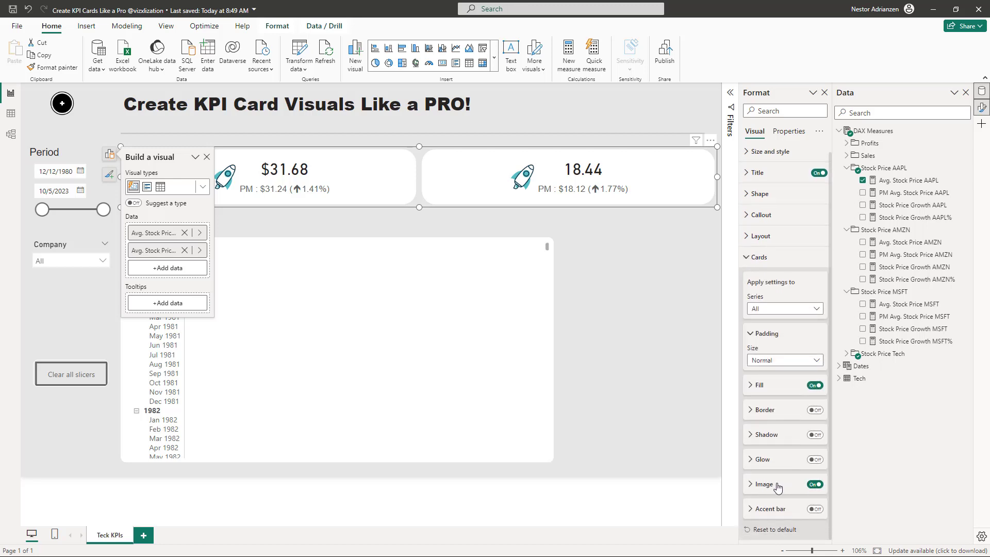
left_click(778, 487)
left_click(812, 353)
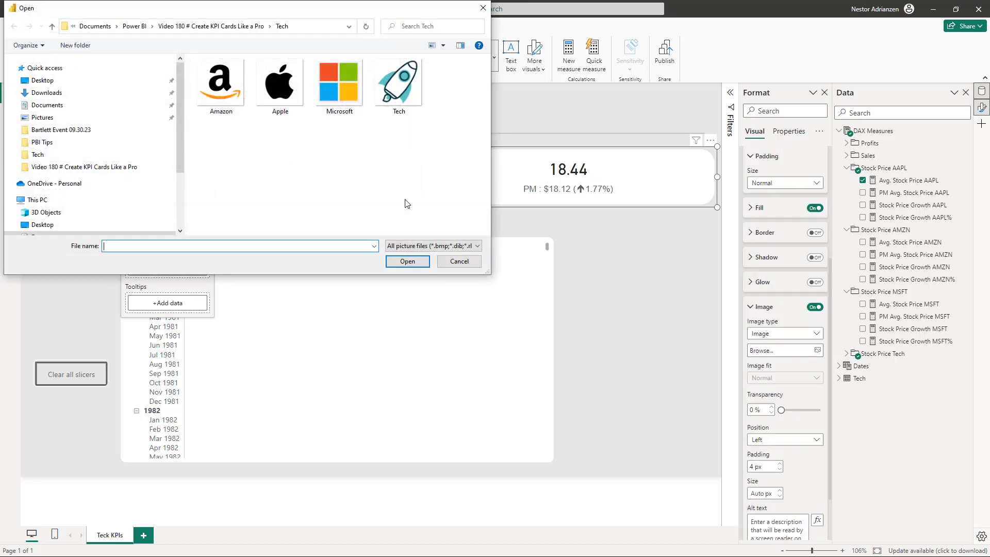
left_click(286, 88)
left_click(407, 261)
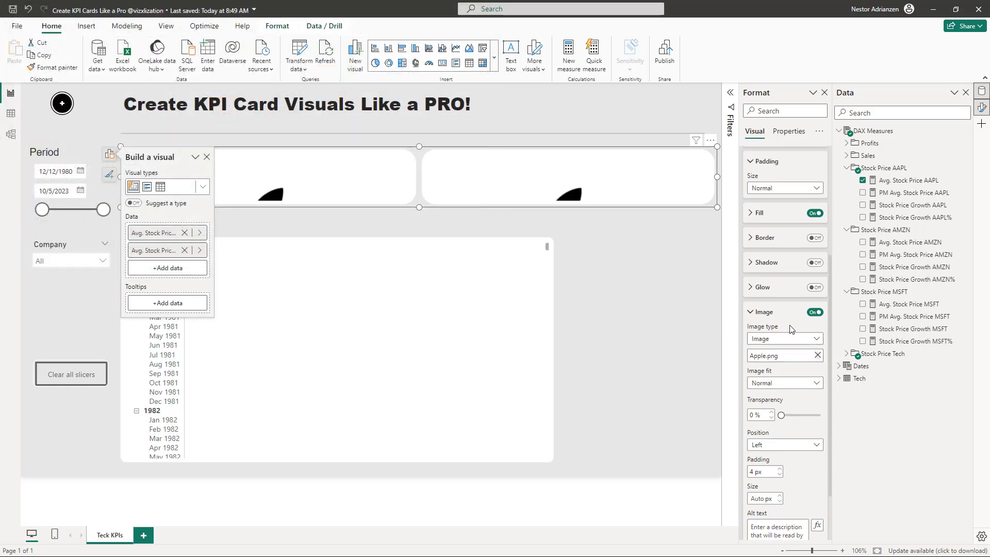
scroll(789, 314, "down", 2)
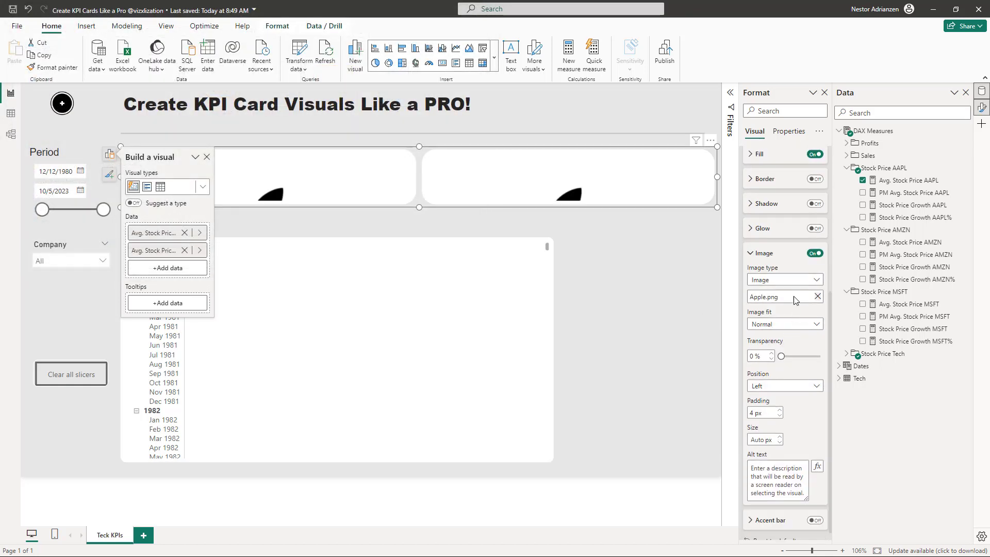
left_click(800, 325)
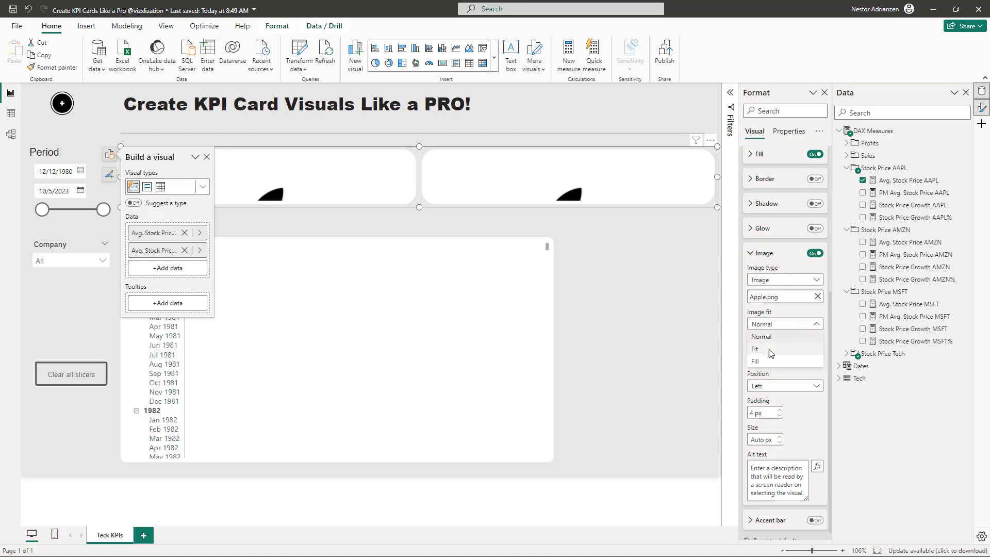
left_click(771, 352)
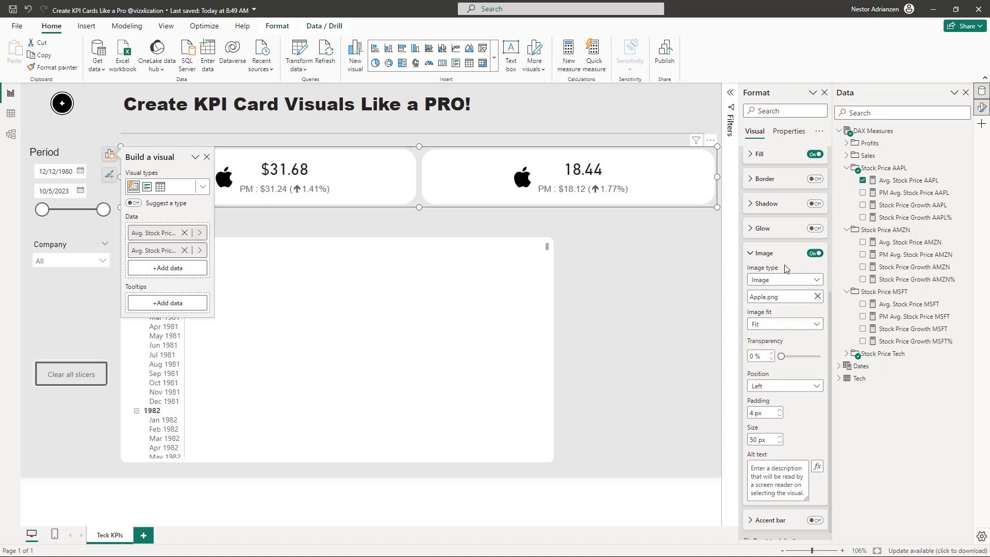
For the Avg. Stock Price Tech series only, replace the Apple card image with the Tech picture file.
scroll(786, 259, "up", 3)
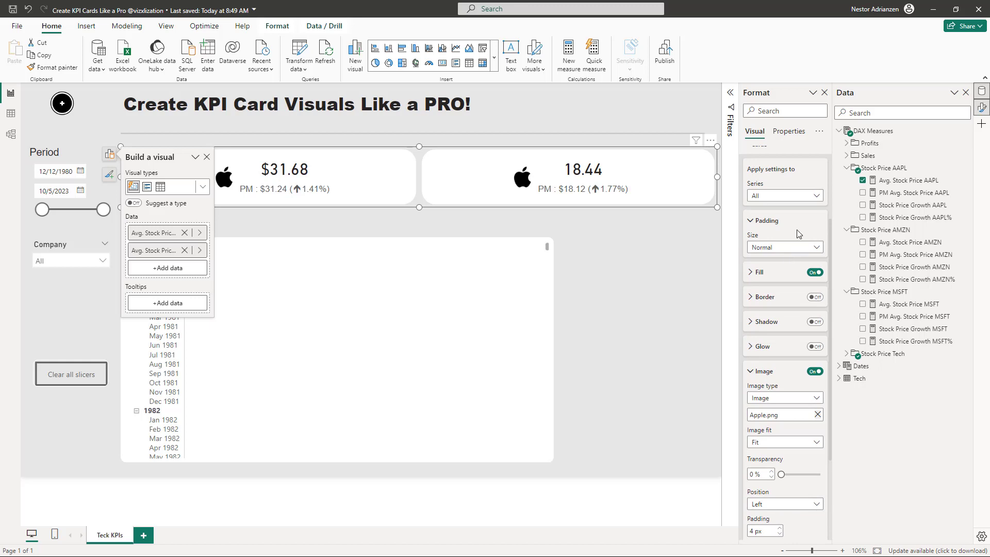
scroll(798, 234, "up", 2)
left_click(810, 254)
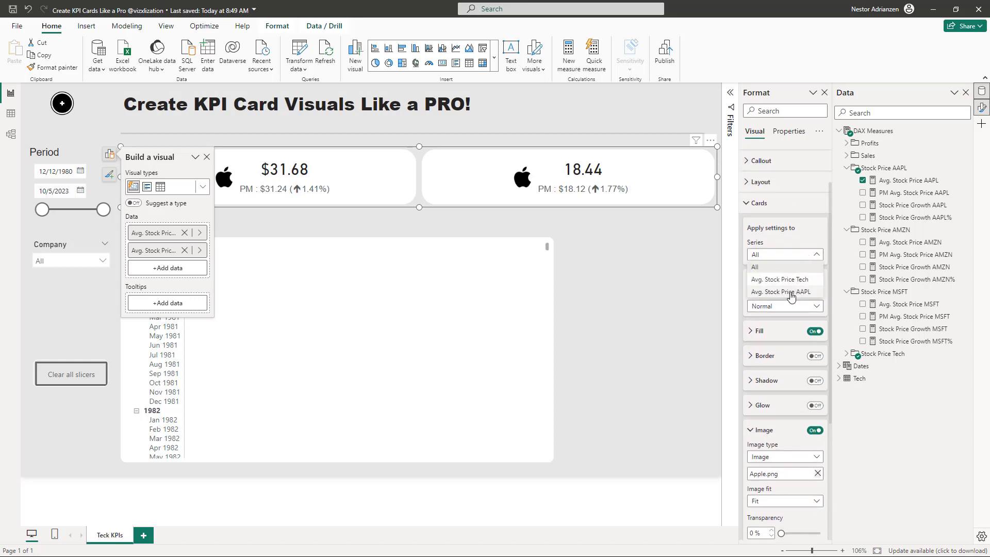
left_click(792, 292)
scroll(791, 329, "down", 4)
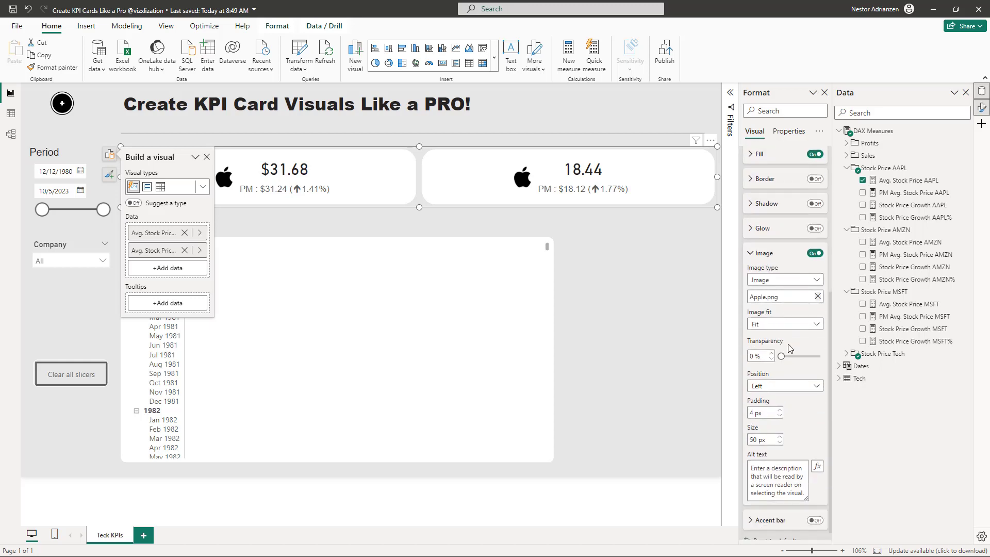
scroll(810, 301, "up", 4)
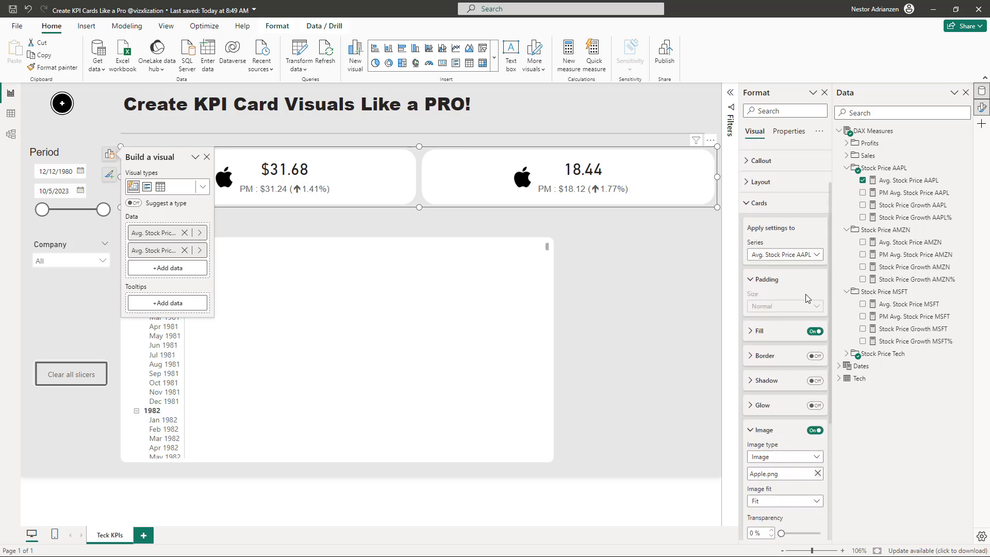
left_click(807, 255)
left_click(795, 281)
scroll(798, 367, "down", 4)
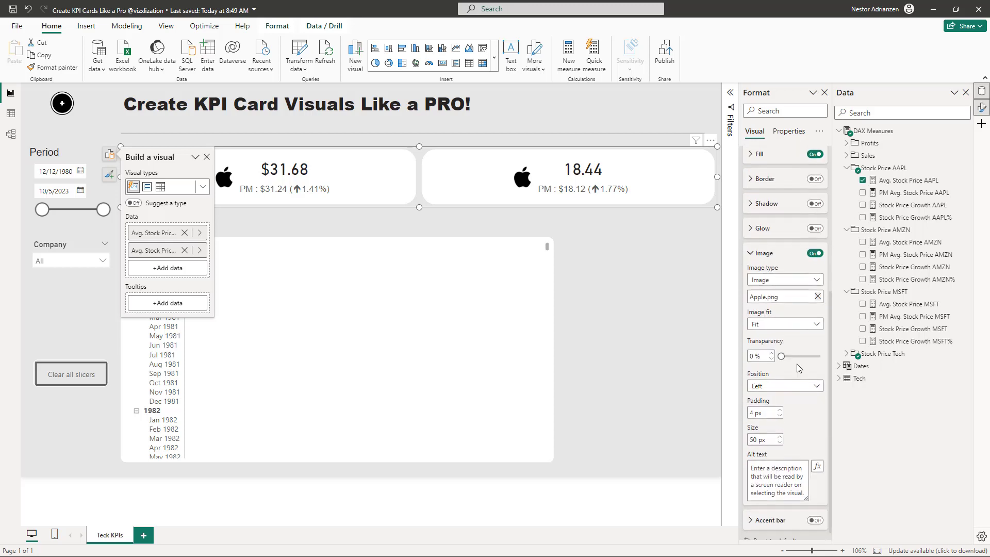
left_click(818, 297)
left_click(817, 299)
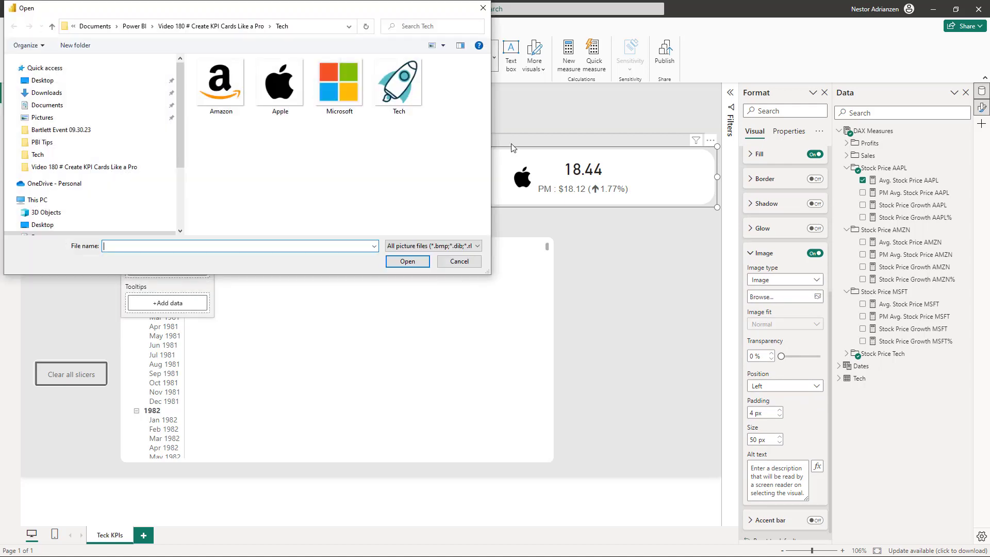
left_click(396, 84)
left_click(408, 261)
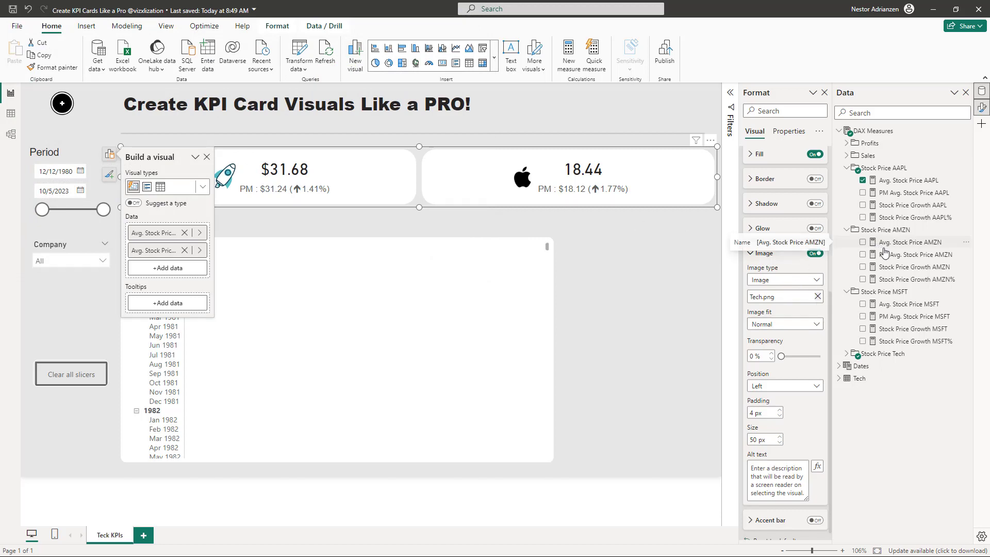
Add the Avg. Stock Price AMZN measure as a third card and replace that series' image with the Amazon picture file.
left_click_drag(912, 247, 652, 199)
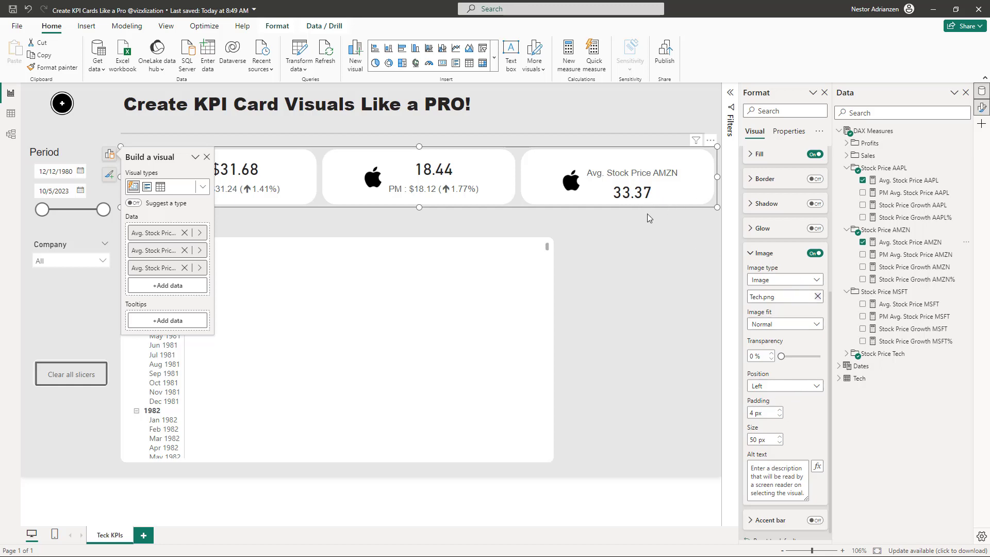
scroll(787, 289, "down", 1)
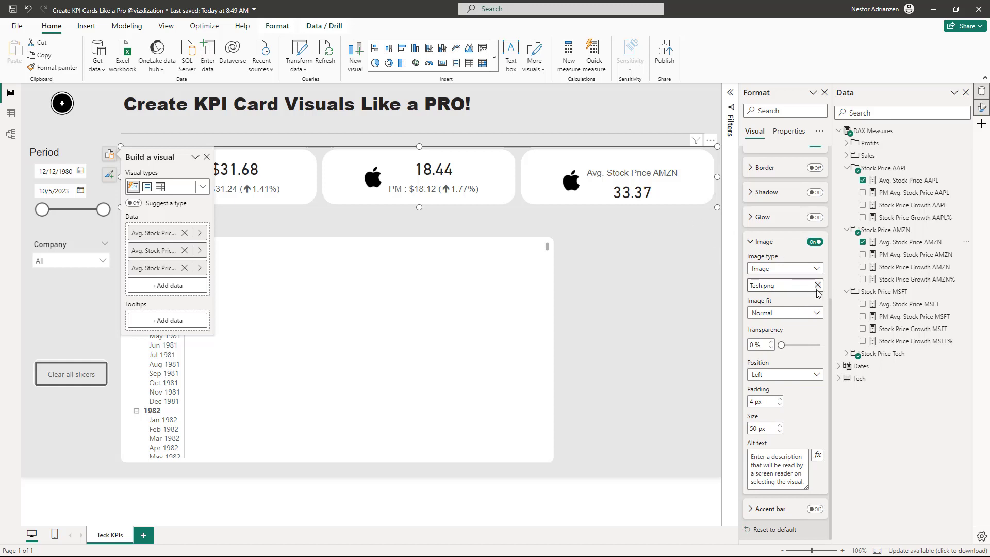
scroll(793, 242, "up", 3)
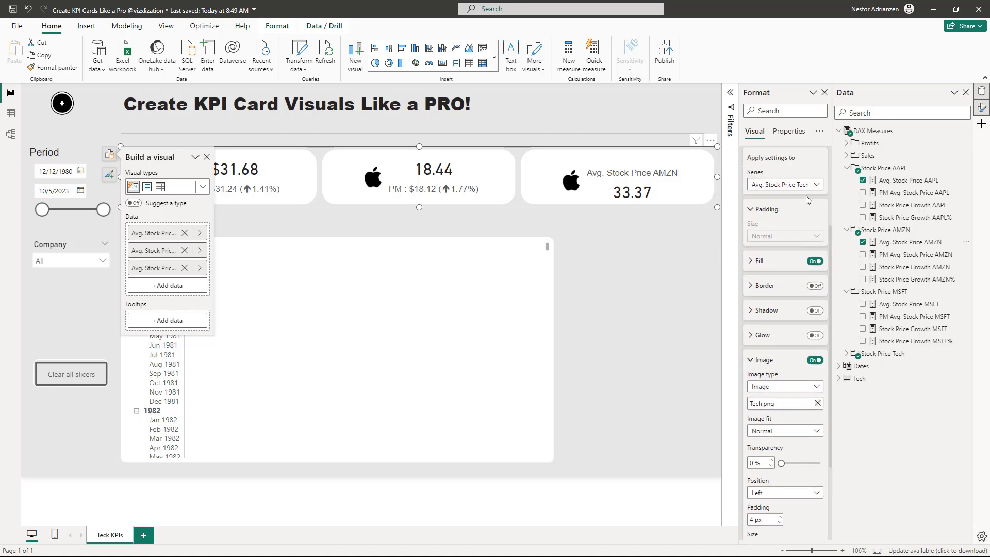
left_click(814, 184)
left_click(798, 234)
scroll(800, 258, "down", 3)
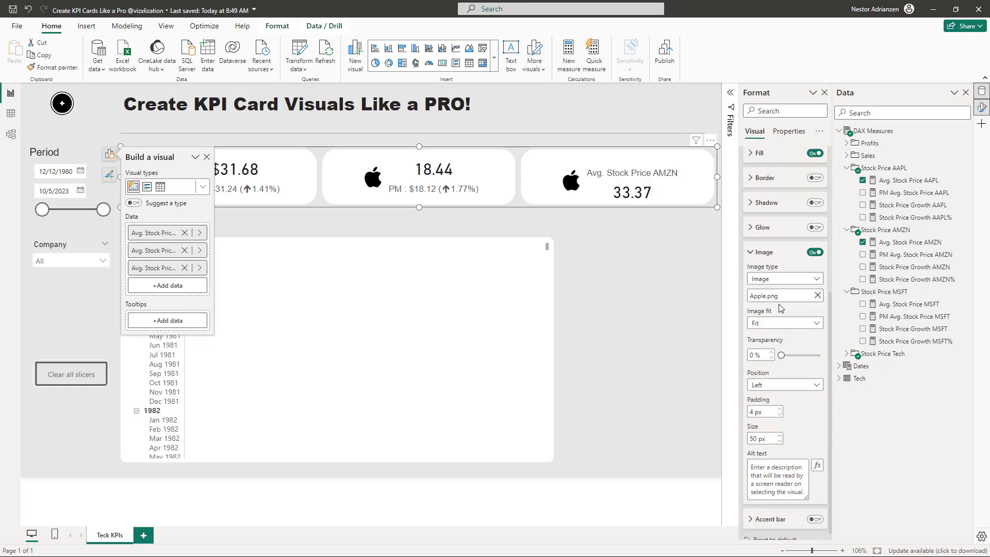
left_click(818, 285)
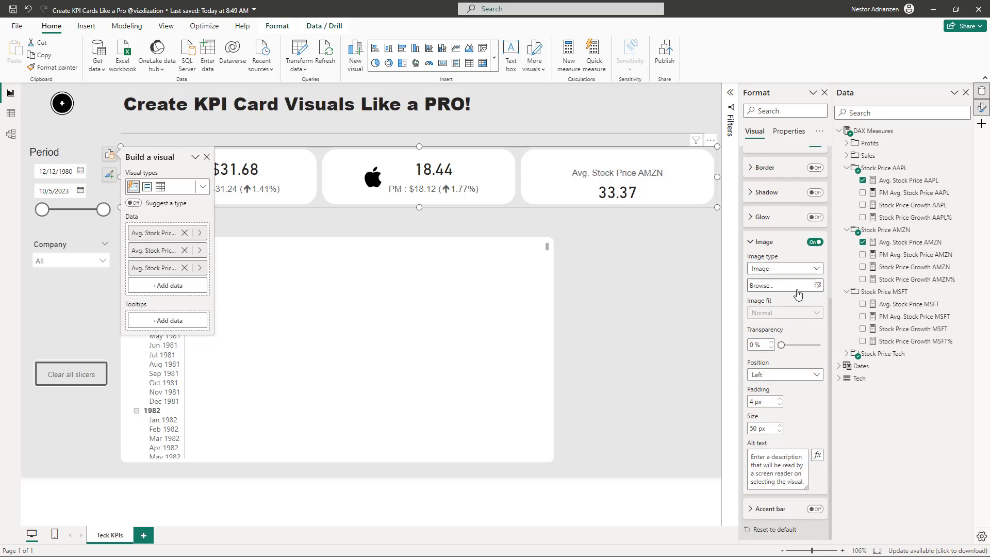
left_click(797, 287)
left_click(221, 83)
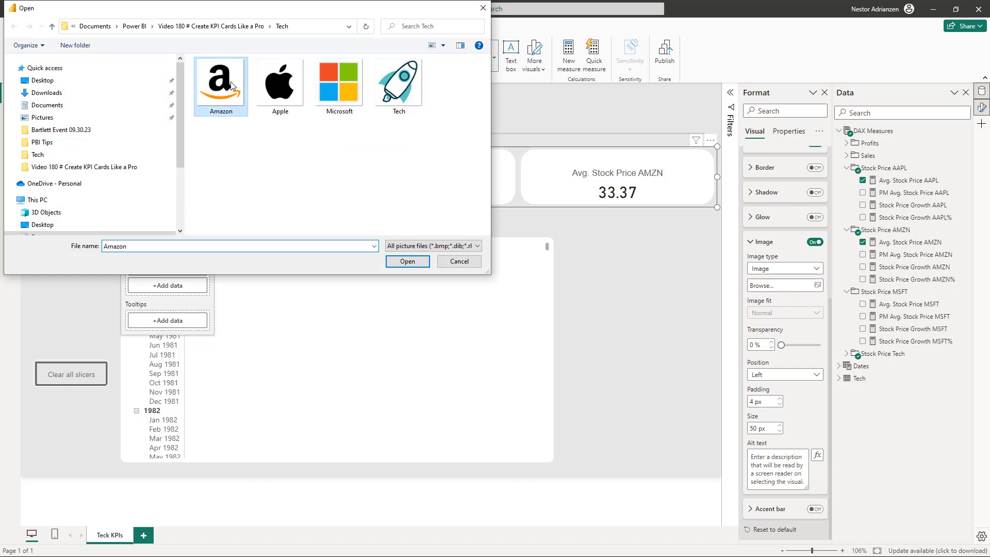
left_click(416, 261)
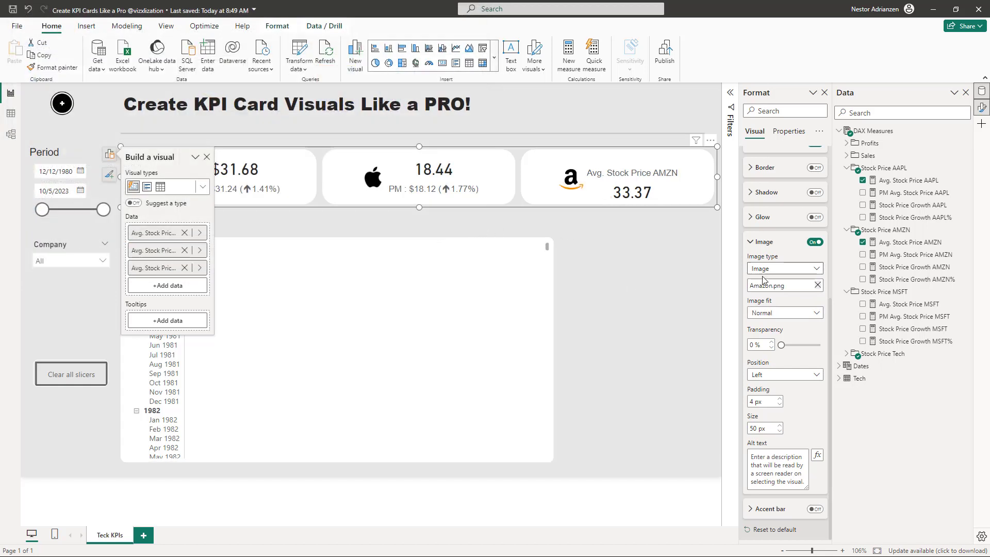
scroll(793, 317, "up", 4)
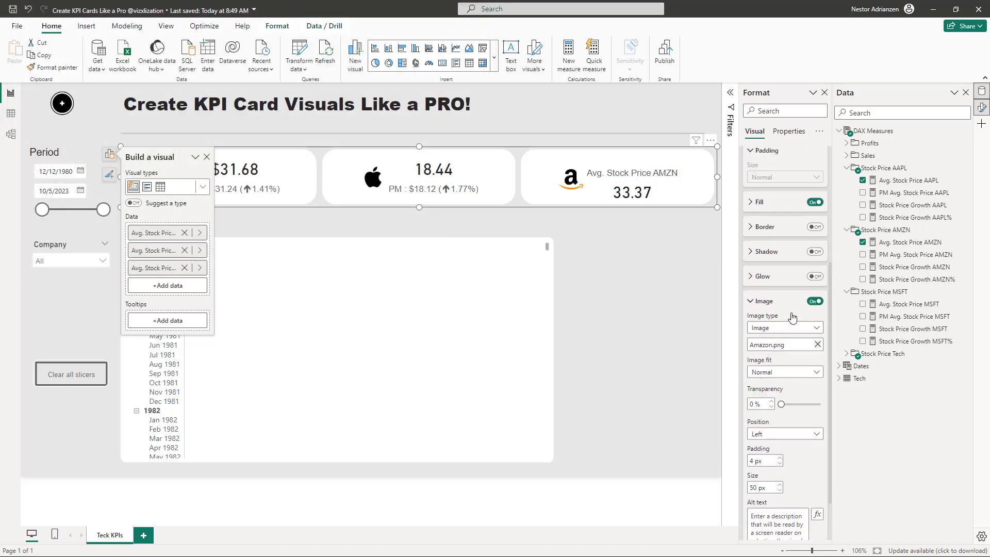
scroll(767, 267, "up", 2)
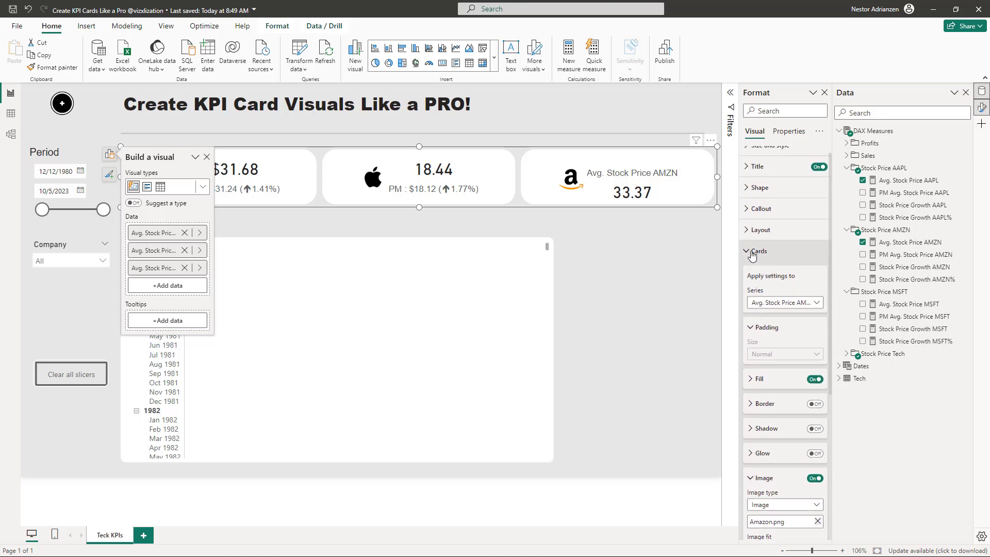
For the Avg. Stock Price AMZN series, base the callout label text on the Stock Price Growth AMZN field value.
left_click(751, 260)
left_click(752, 221)
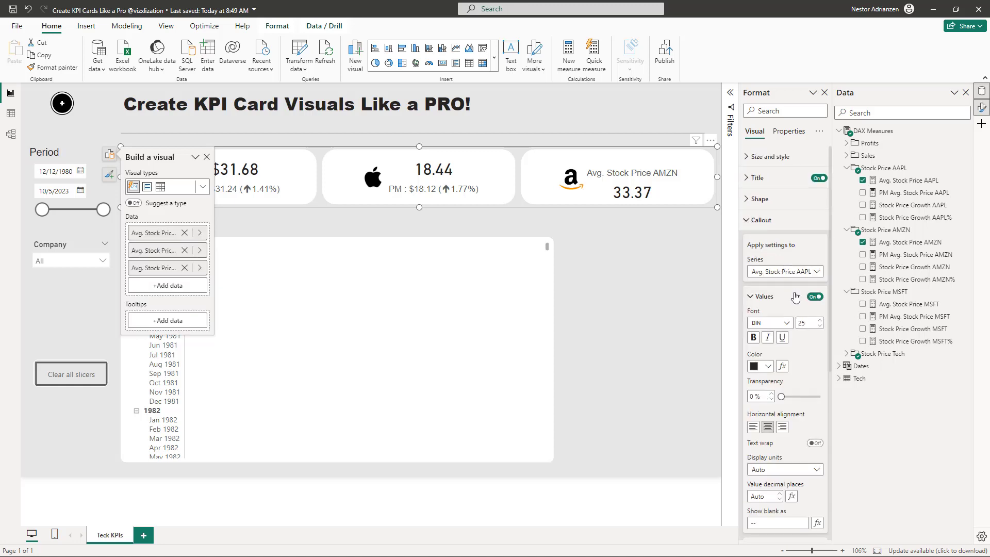
left_click(798, 271)
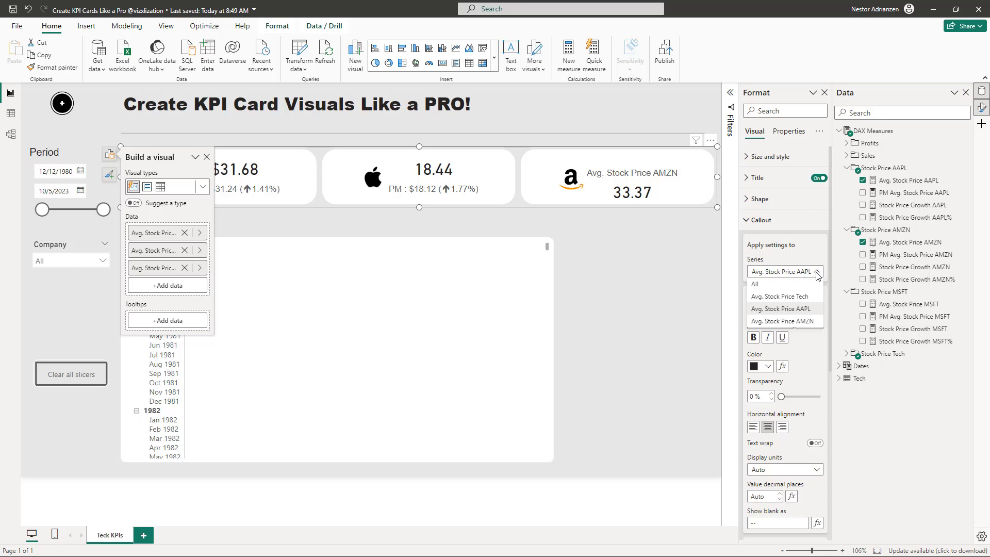
left_click(807, 315)
scroll(806, 304, "down", 5)
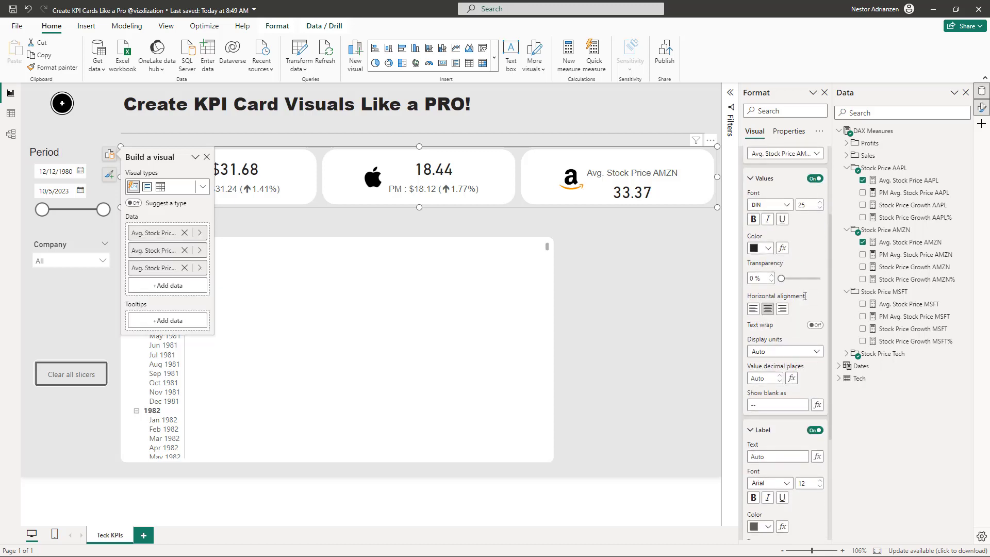
scroll(800, 317, "down", 2)
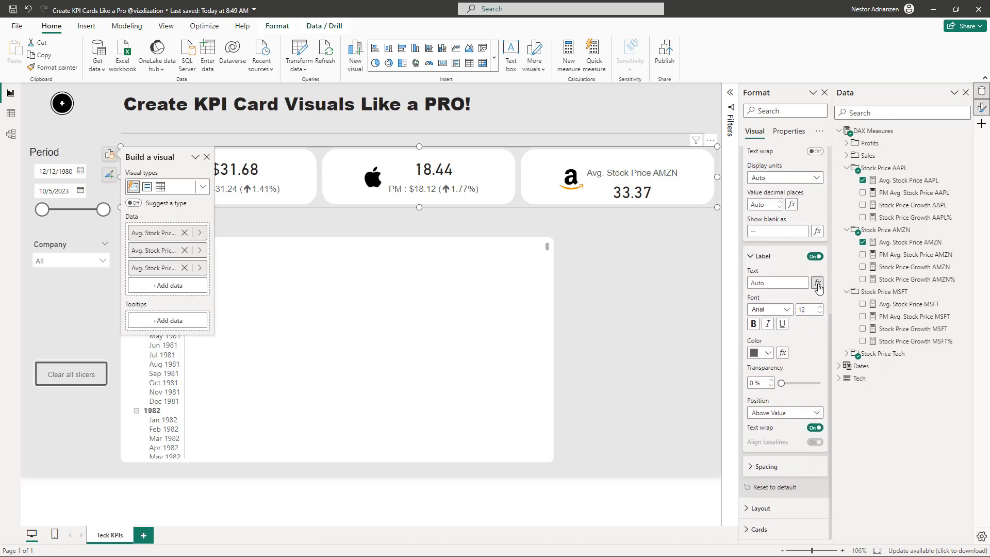
left_click(815, 284)
left_click(365, 205)
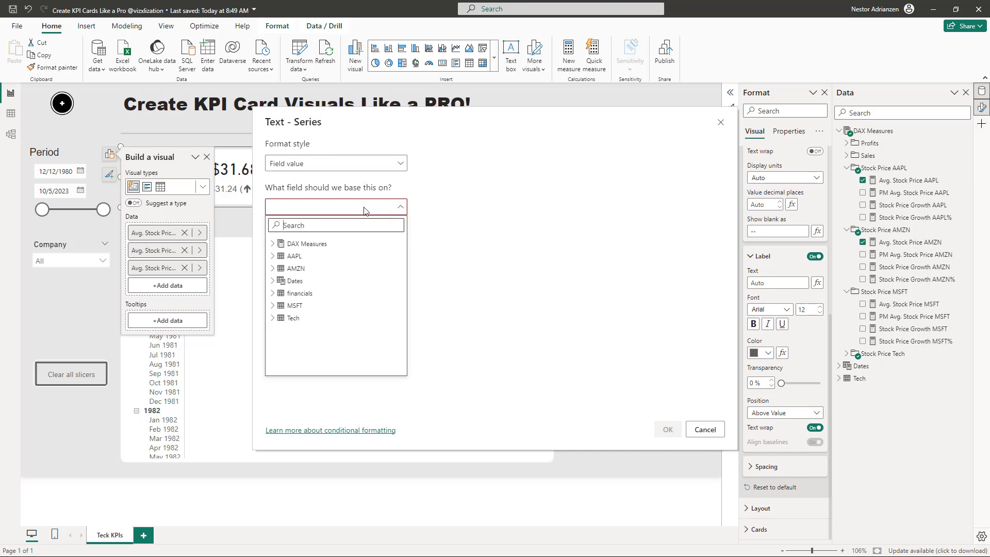
type("amz")
left_click(332, 293)
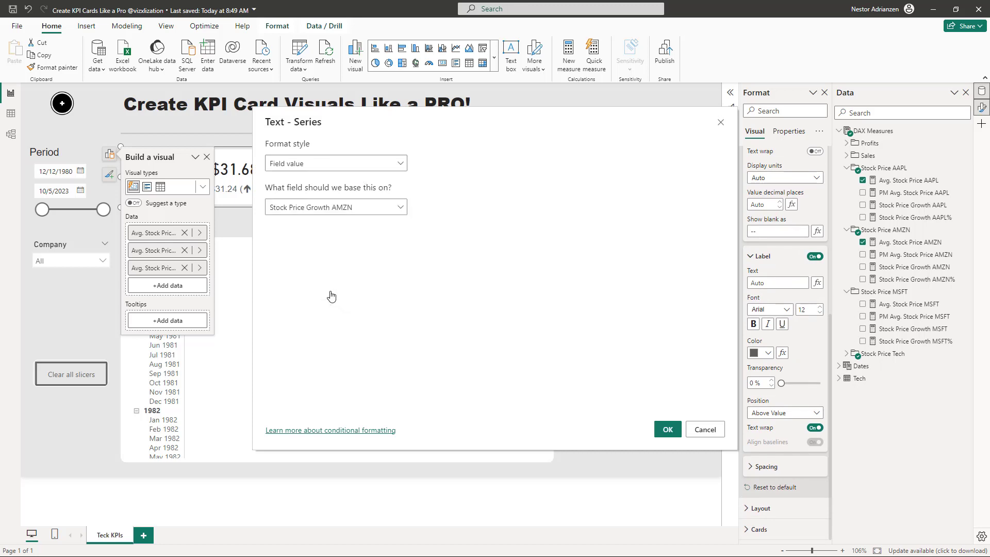
left_click(666, 431)
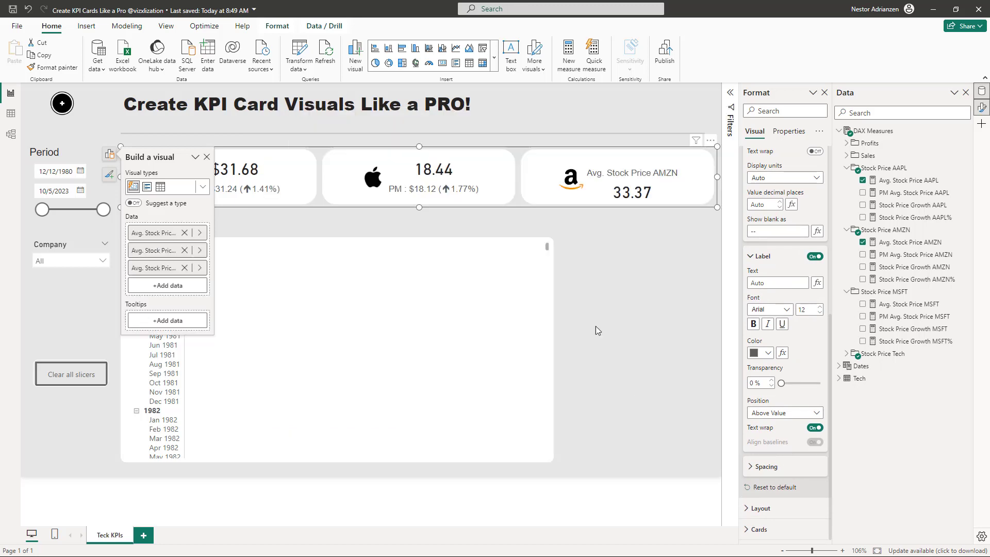
Set the AMZN card's label position to Below Value and collapse the callout settings.
left_click(782, 413)
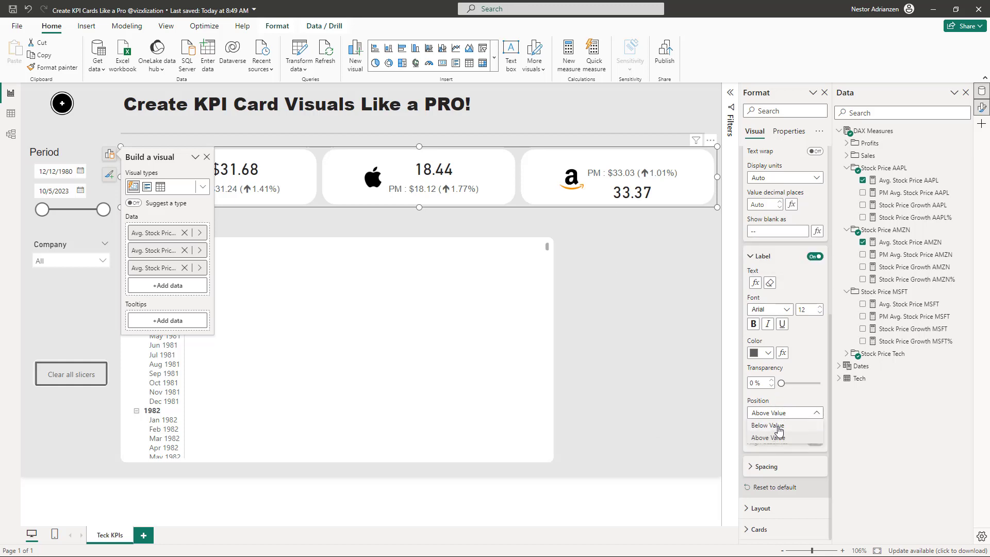
left_click(776, 426)
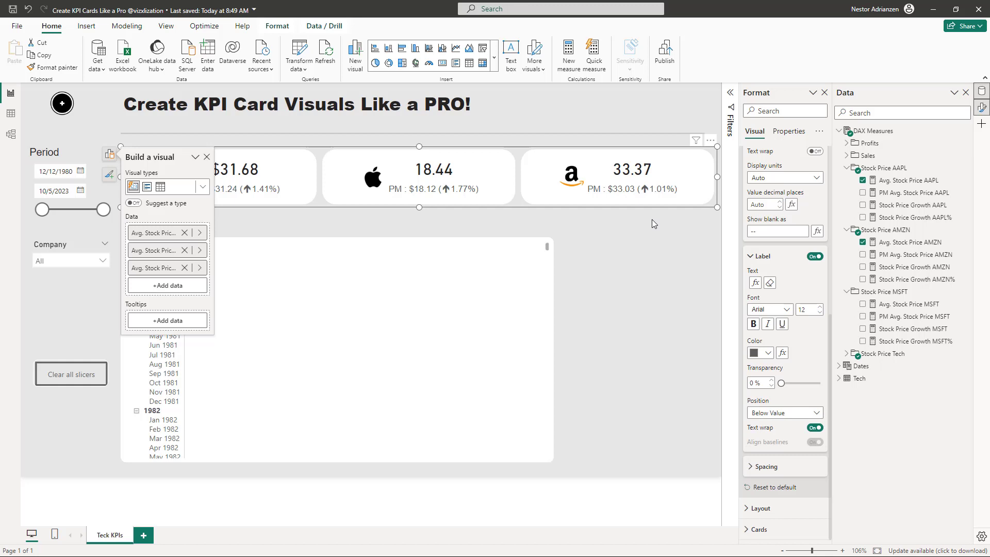
scroll(781, 250, "up", 5)
scroll(781, 250, "up", 2)
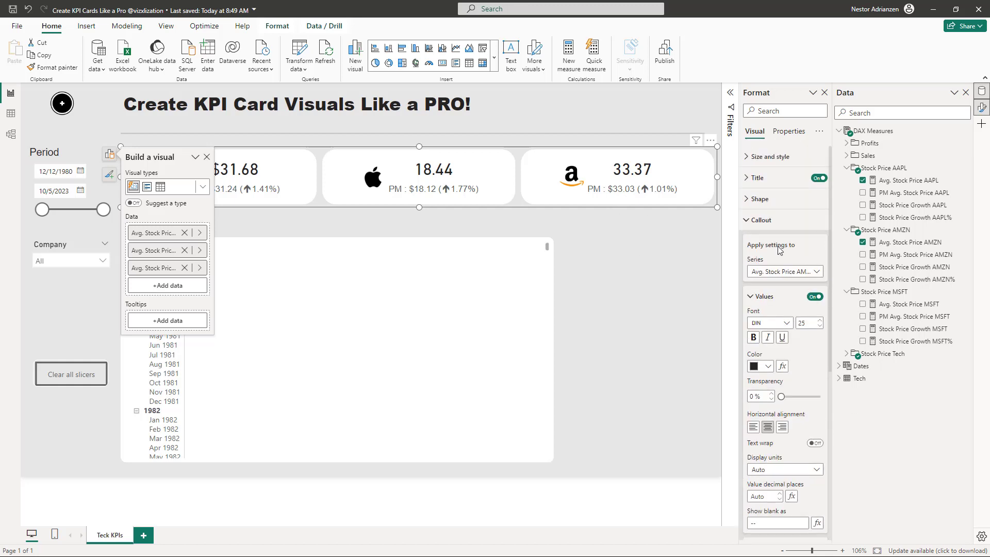
left_click(760, 220)
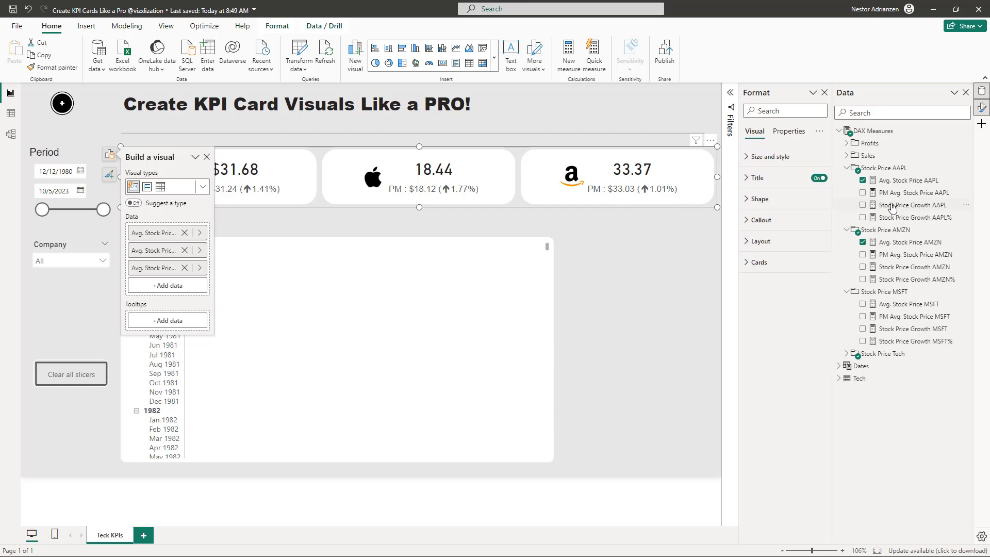
Add the Avg. Stock Price MSFT measure as a fourth card and base its callout label text on Stock Price Growth MSFT.
left_click_drag(918, 305, 674, 196)
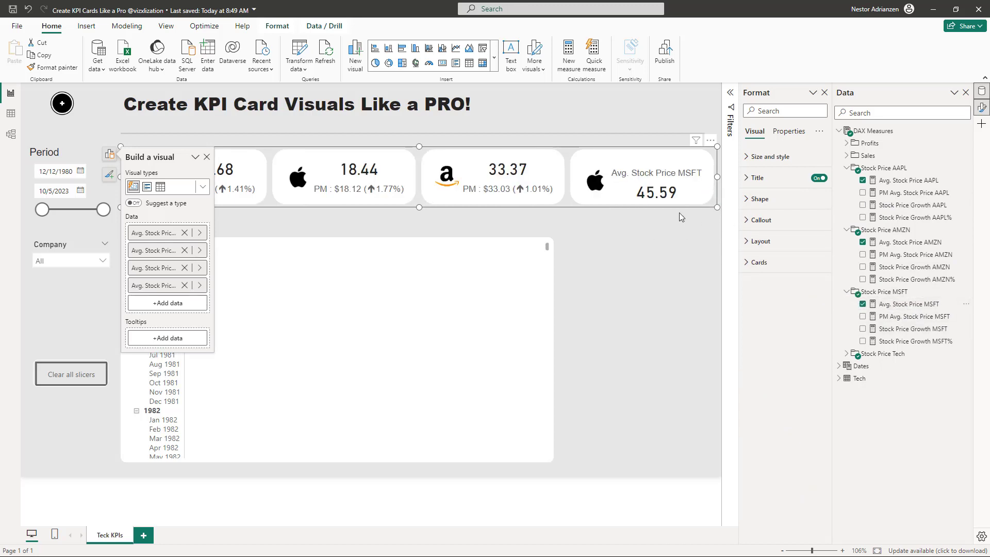
left_click(771, 220)
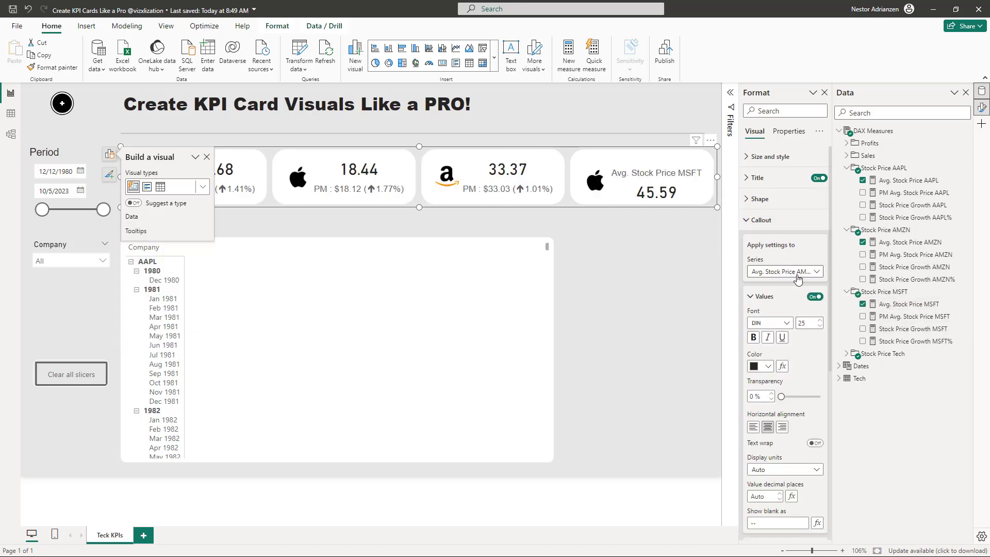
scroll(804, 268, "down", 2)
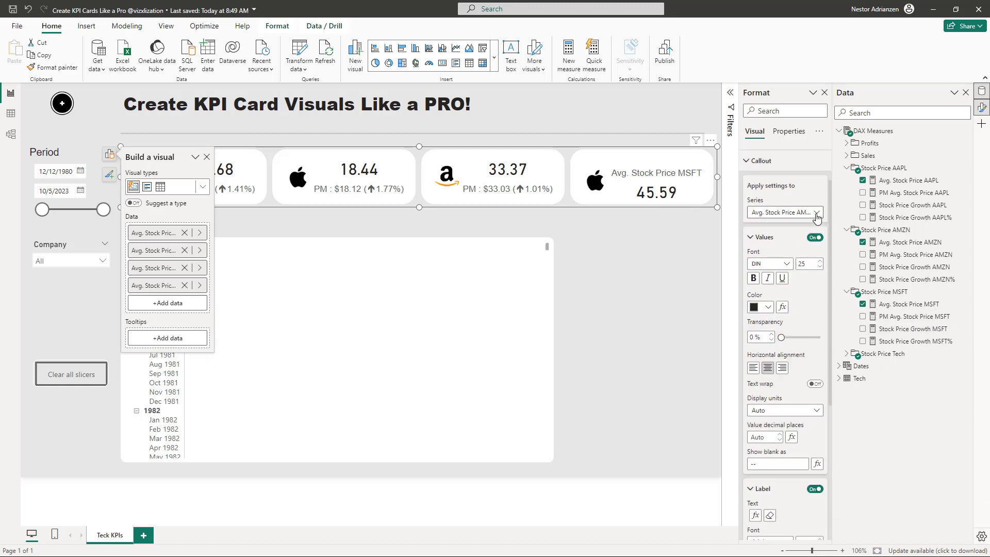
left_click(817, 213)
left_click(805, 275)
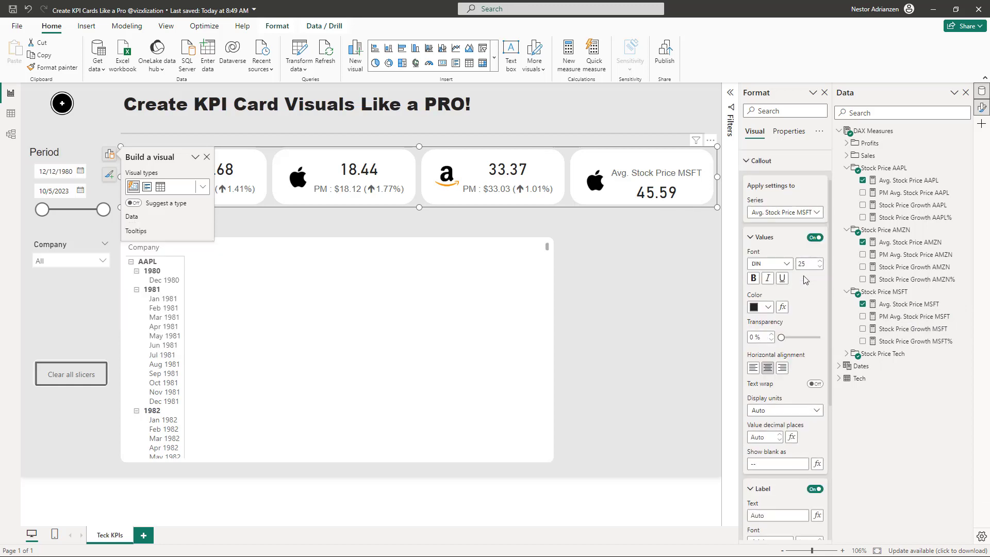
scroll(800, 299, "down", 3)
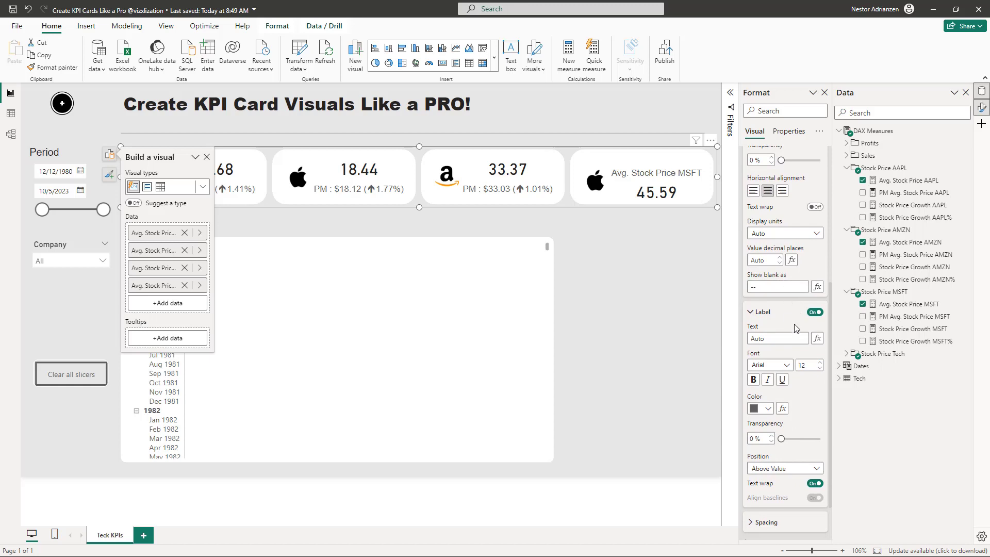
left_click(817, 339)
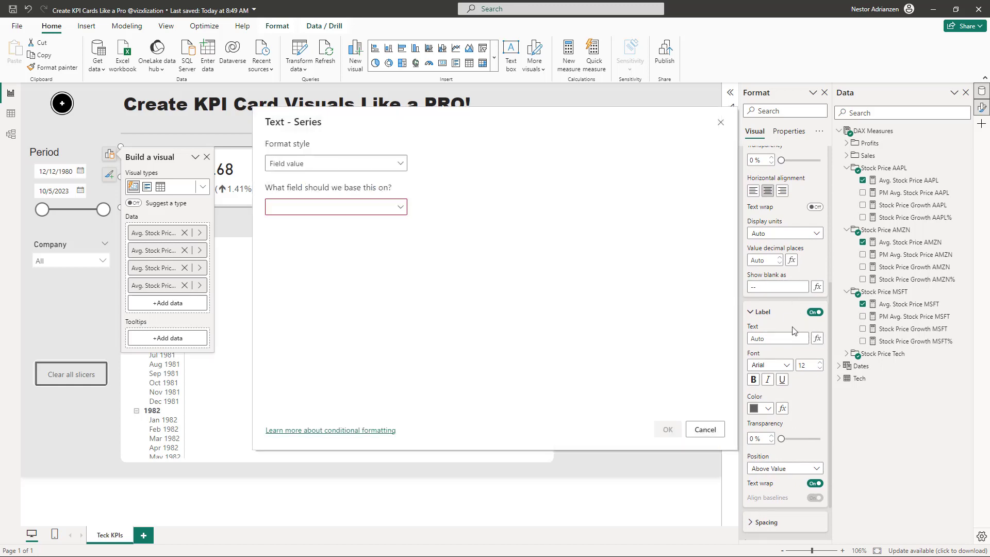
left_click(363, 209)
type("msf")
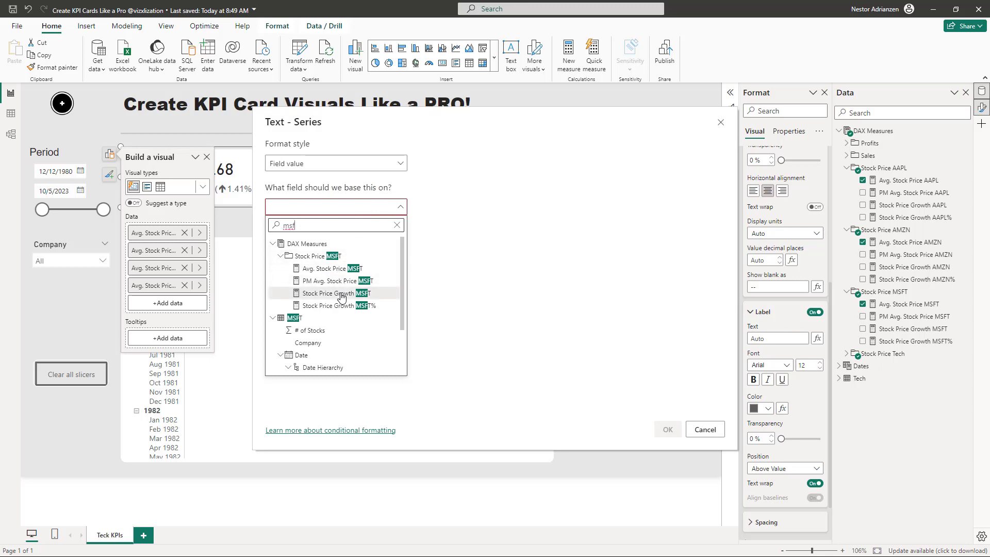
left_click(341, 293)
left_click(680, 431)
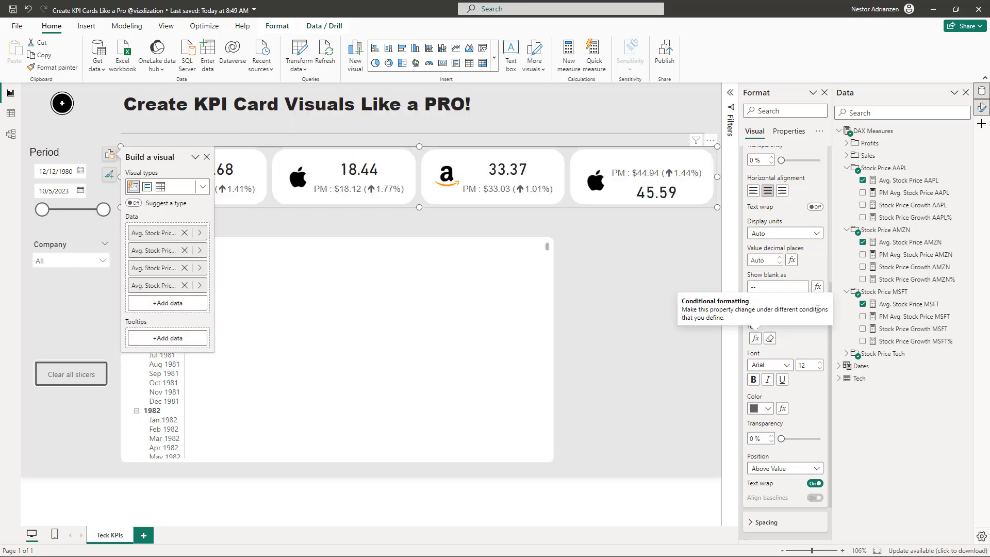
Set the MSFT card's label position to Below Value and collapse the callout settings.
scroll(801, 417, "down", 1)
left_click(789, 413)
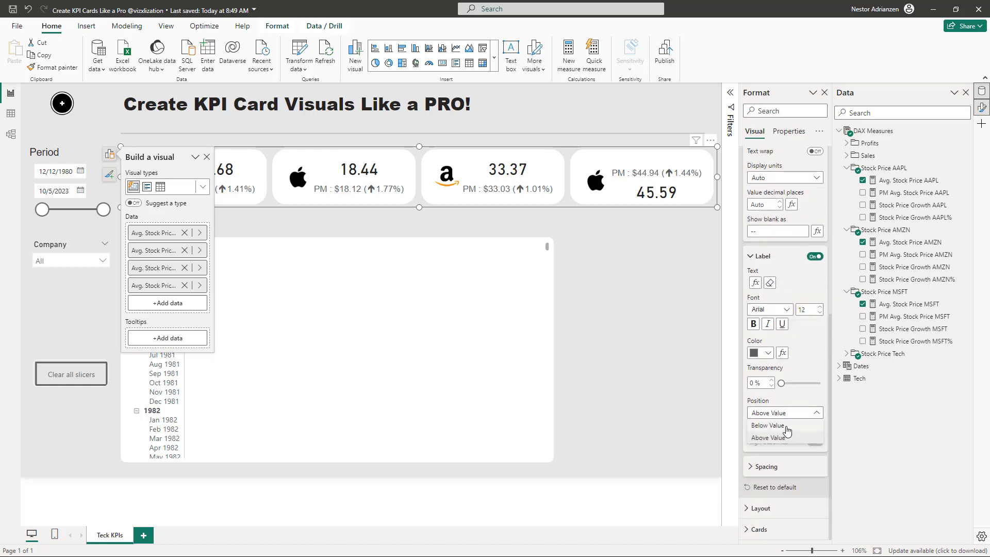
left_click(786, 427)
scroll(786, 280, "up", 1)
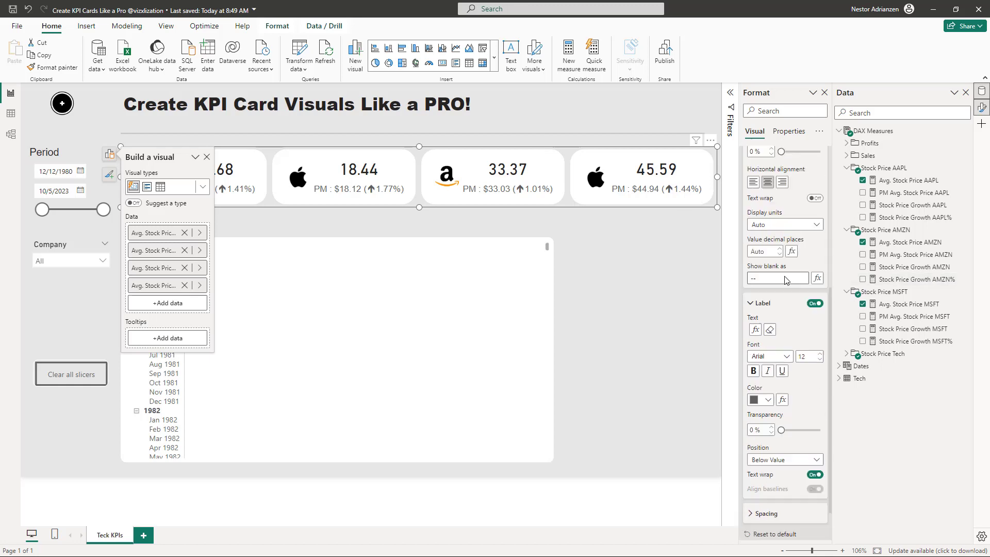
scroll(786, 280, "up", 2)
left_click(756, 221)
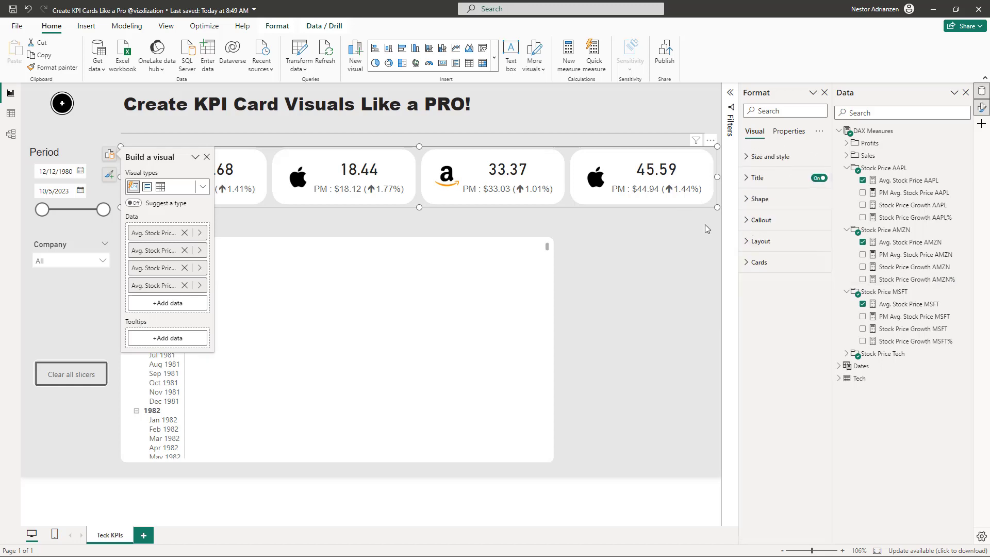
For the Avg. Stock Price MSFT series only, set the card image to the Microsoft picture file and deselect the visual.
left_click(755, 262)
scroll(778, 327, "down", 1)
scroll(777, 327, "down", 3)
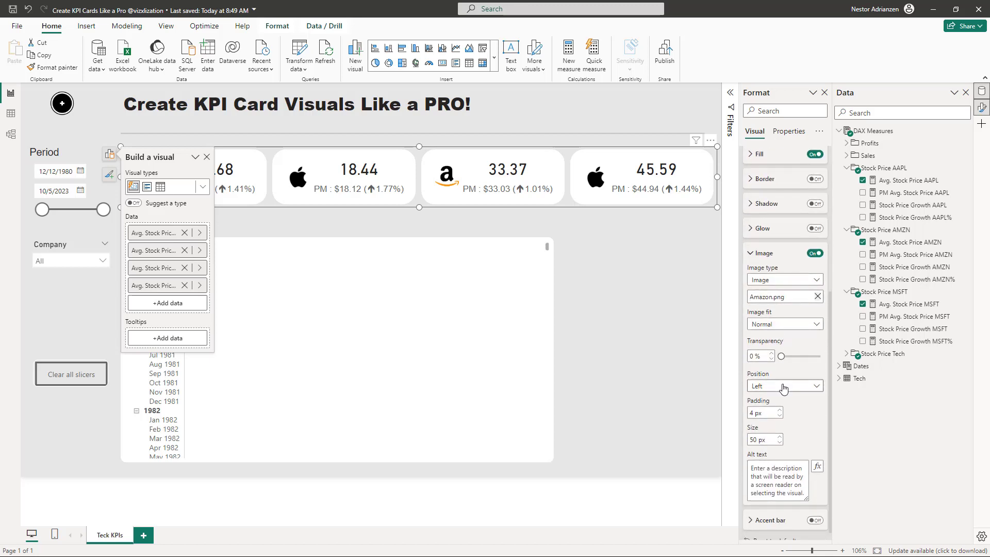
scroll(784, 260, "up", 2)
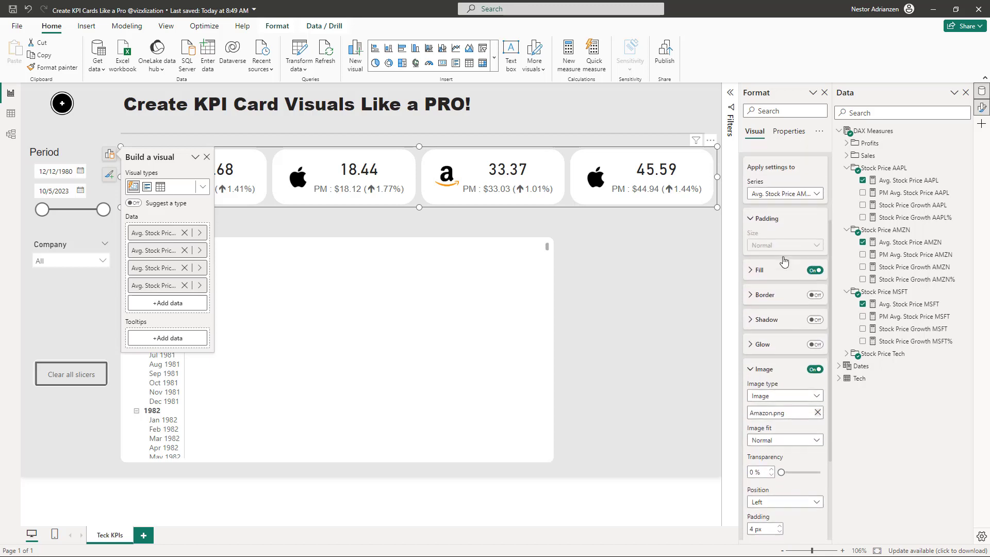
left_click(816, 197)
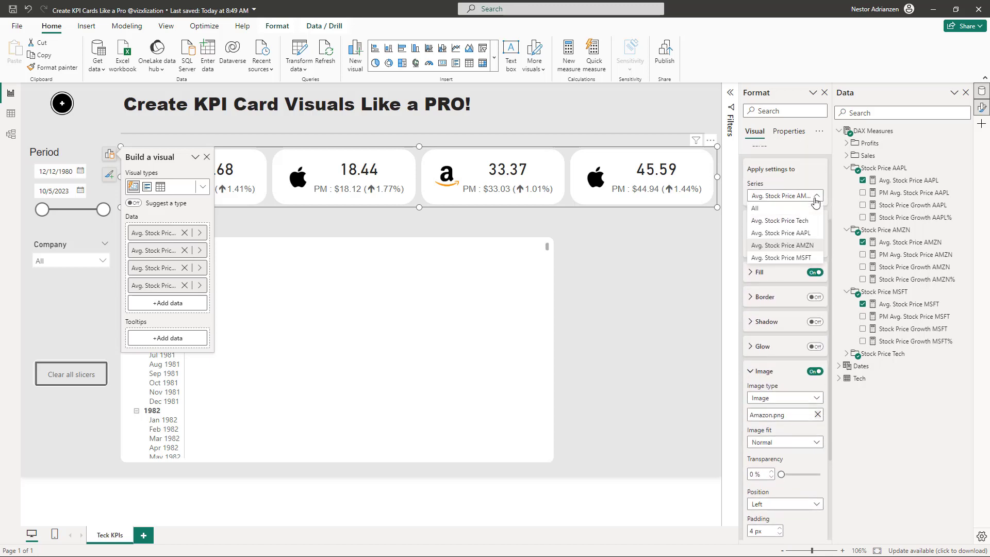
left_click(805, 257)
scroll(807, 289, "down", 2)
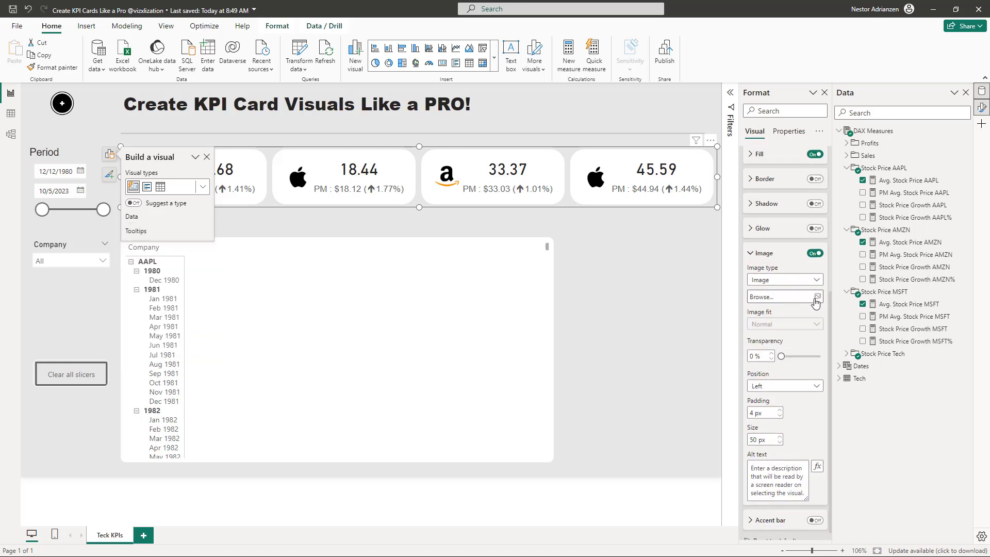
left_click(816, 299)
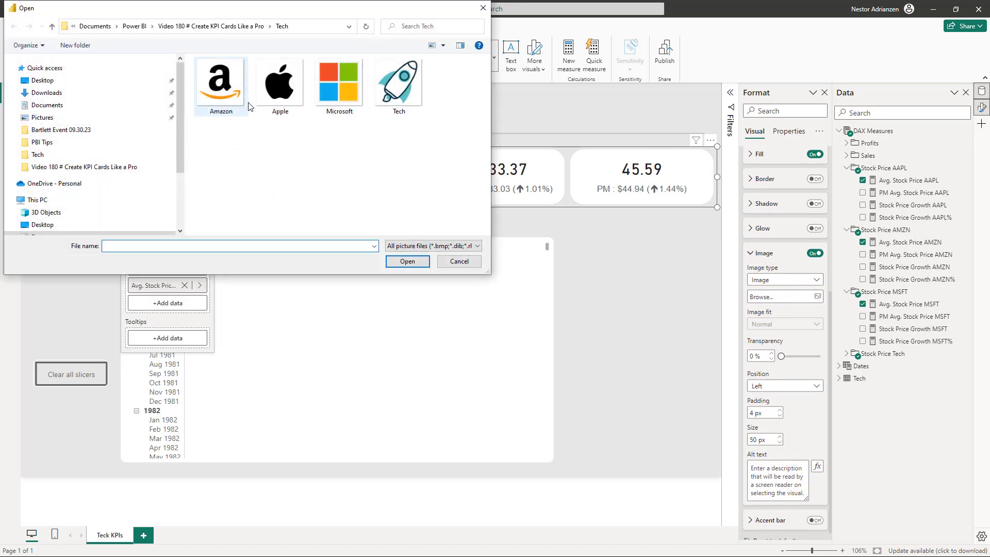
left_click(340, 82)
left_click(408, 261)
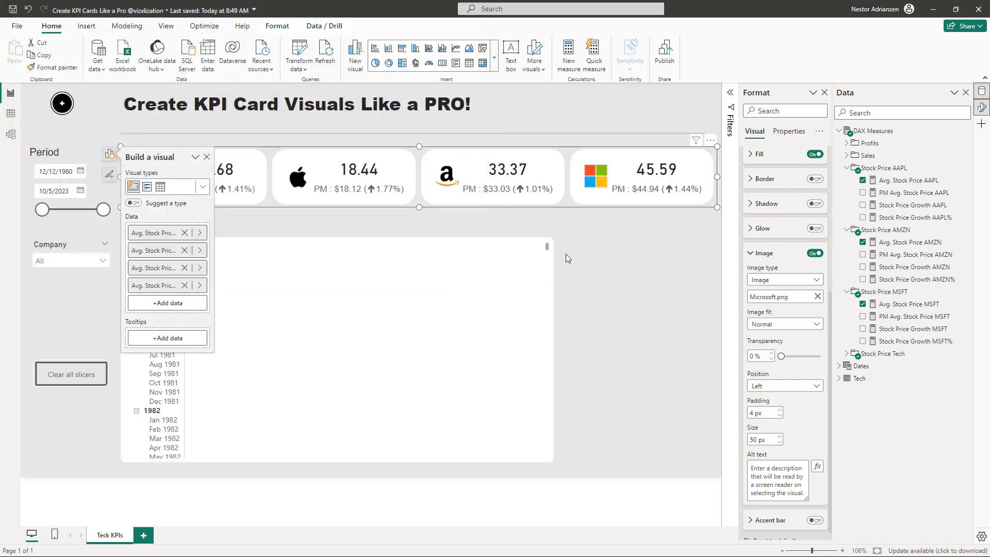
left_click(610, 245)
Add the Avg. Stock Price Tech, PM Avg. Stock Price Tech and Stock Price Growth Tech% measures to the Company matrix as values.
left_click(338, 320)
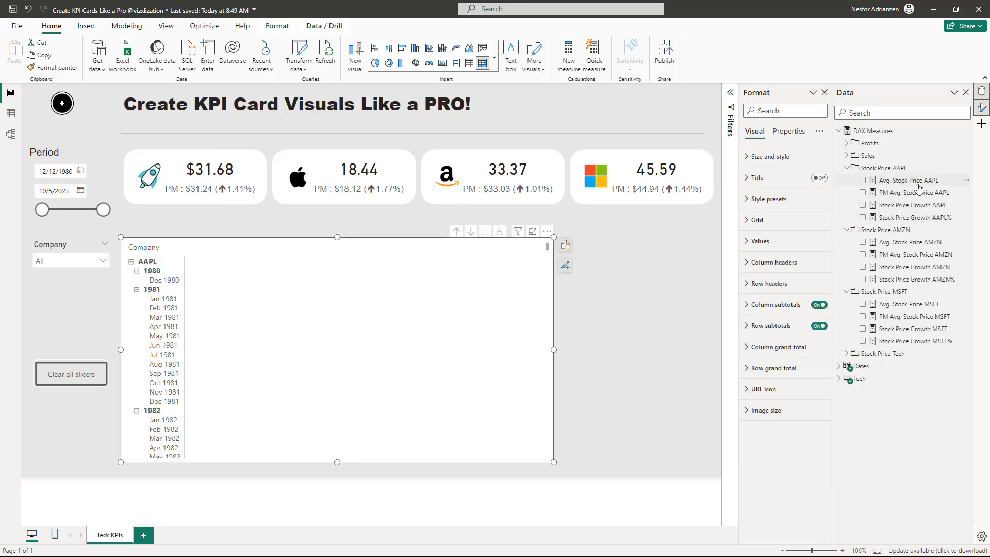
left_click(846, 169)
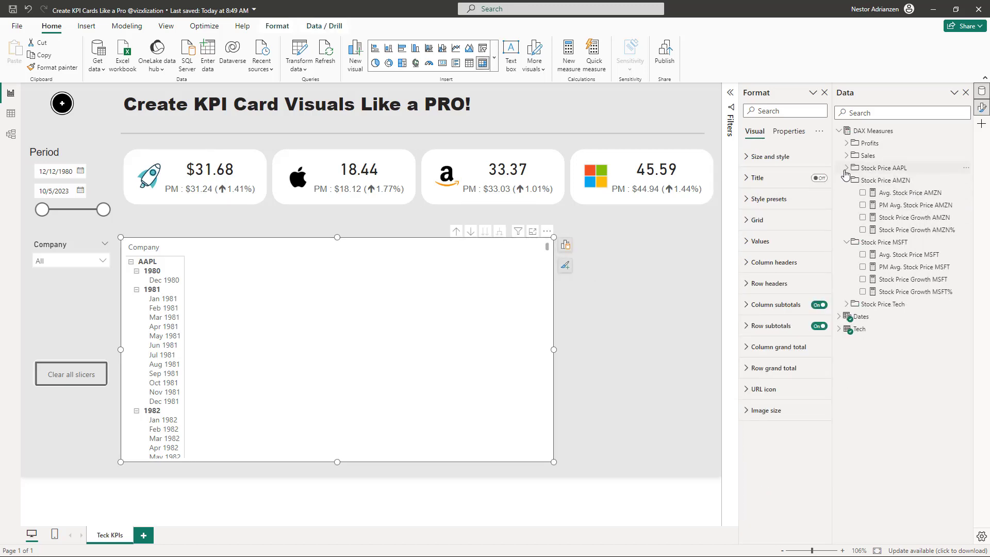
left_click(846, 181)
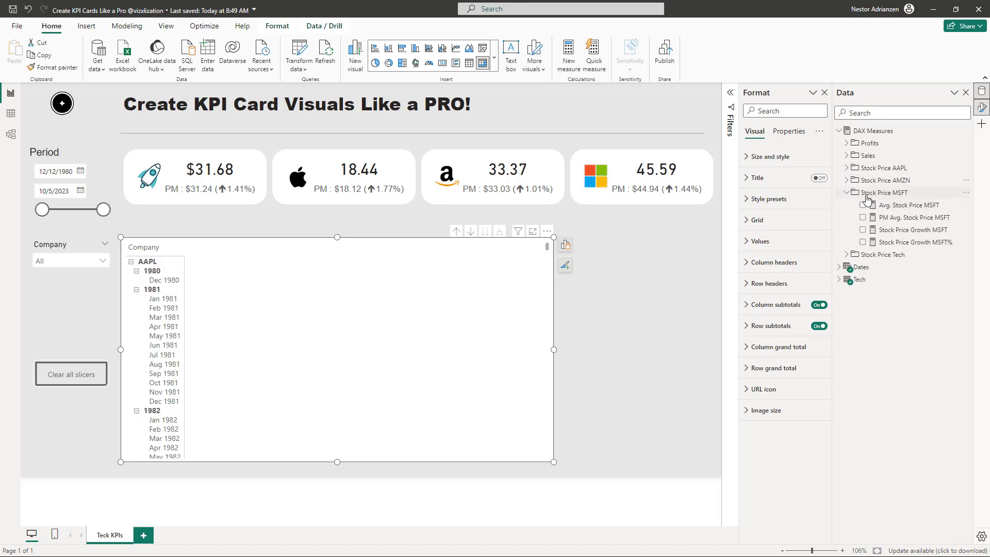
left_click(847, 192)
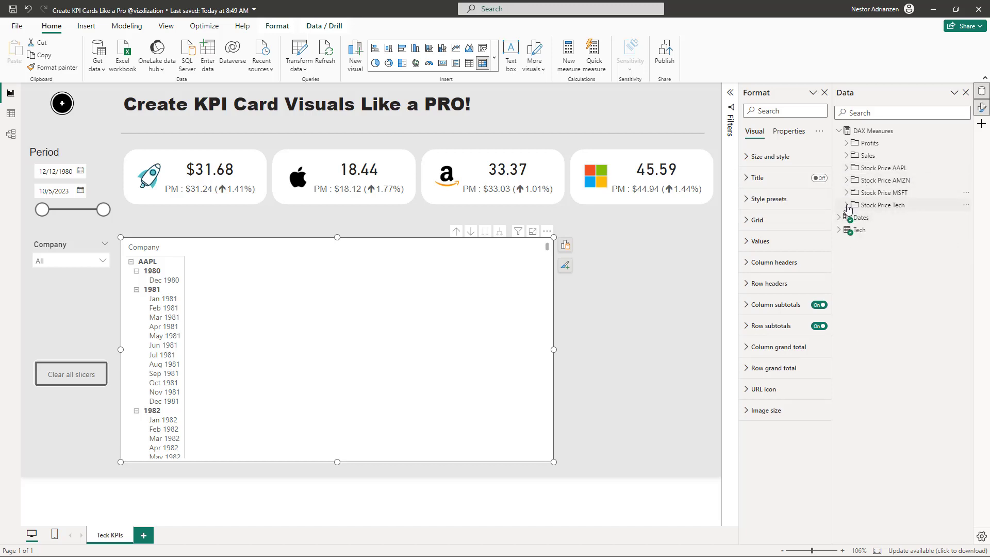
left_click(846, 205)
left_click_drag(905, 219, 355, 291)
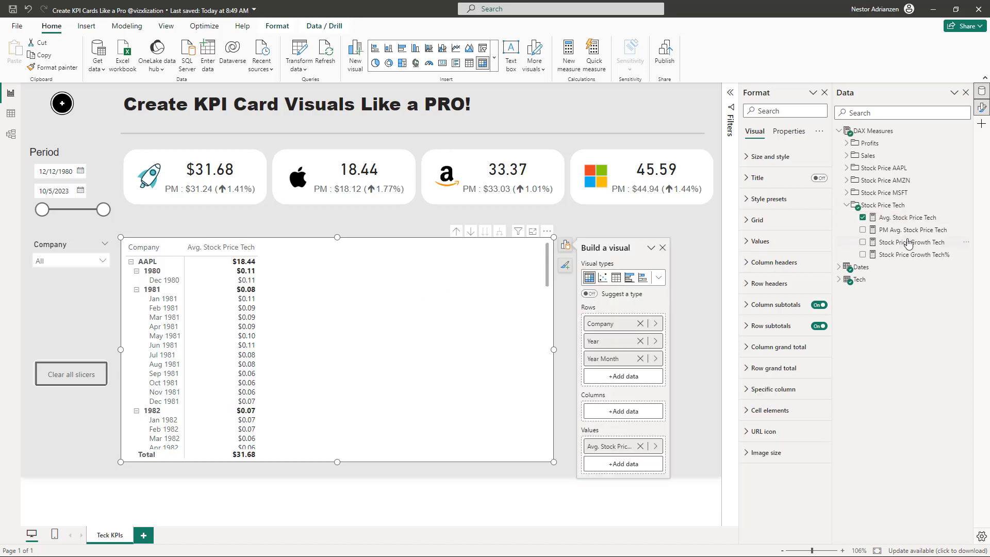
left_click_drag(916, 231, 363, 310)
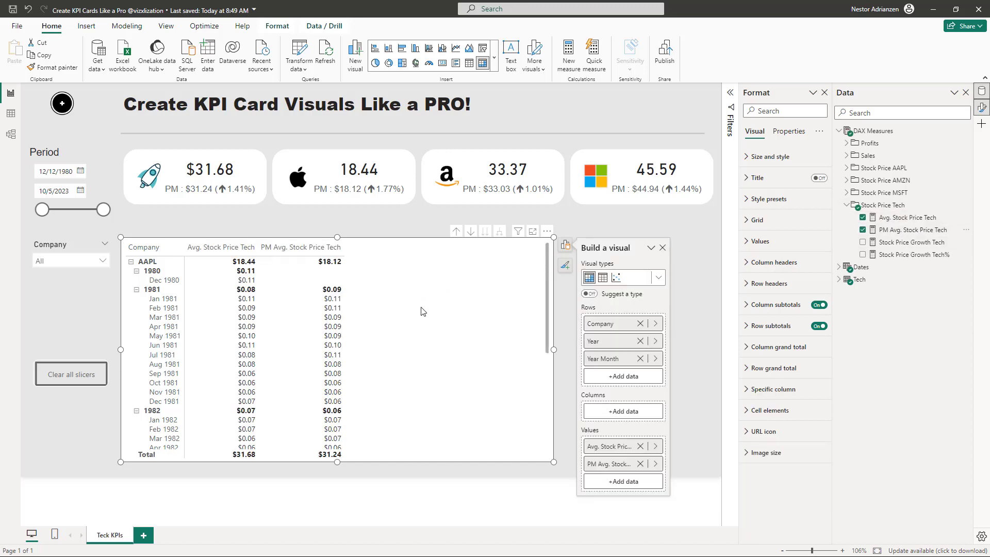
left_click_drag(931, 256, 467, 317)
left_click(563, 220)
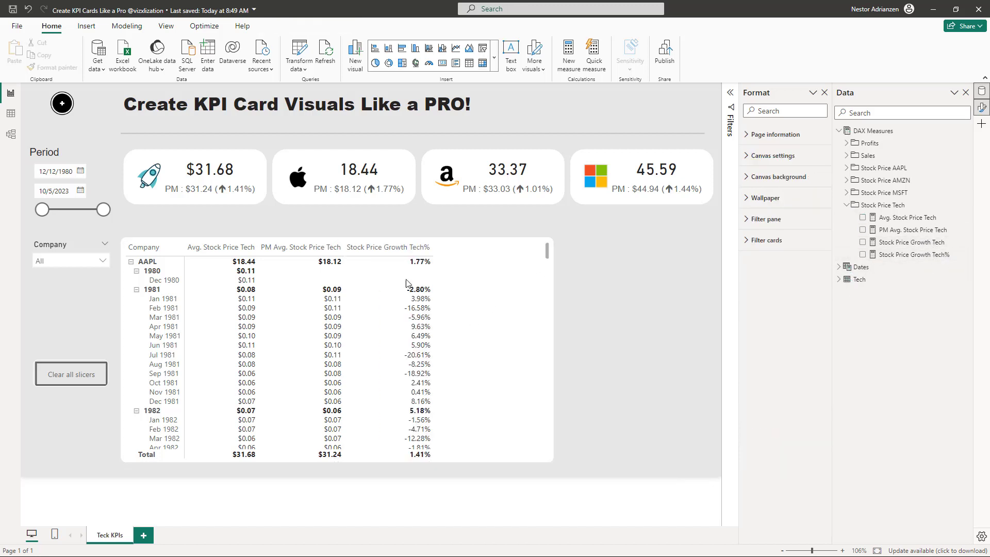
Test the KPI cards by ending the Period at 4/15/2008 and filtering Company to AMZN and then MSFT, and clear all slicers.
left_click_drag(103, 216, 84, 217)
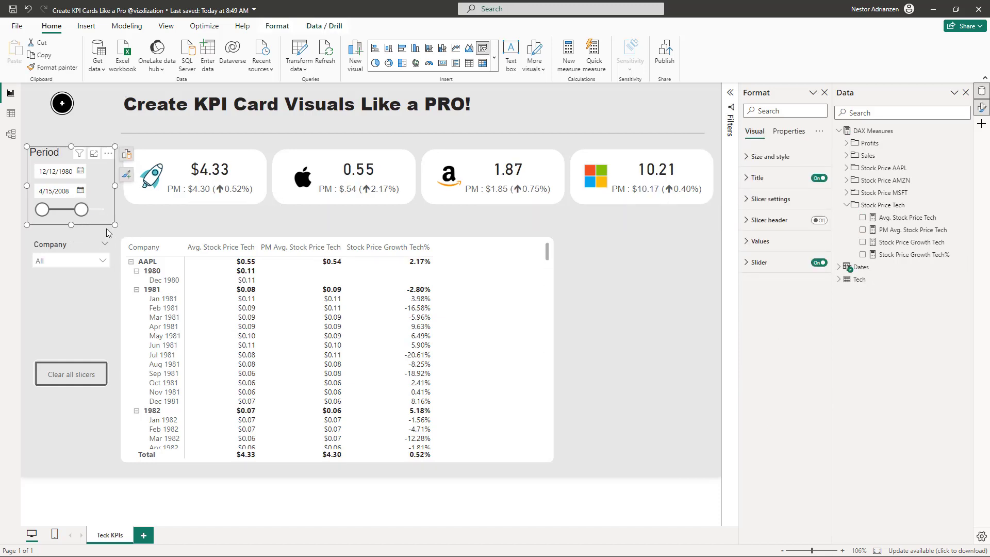
left_click(94, 262)
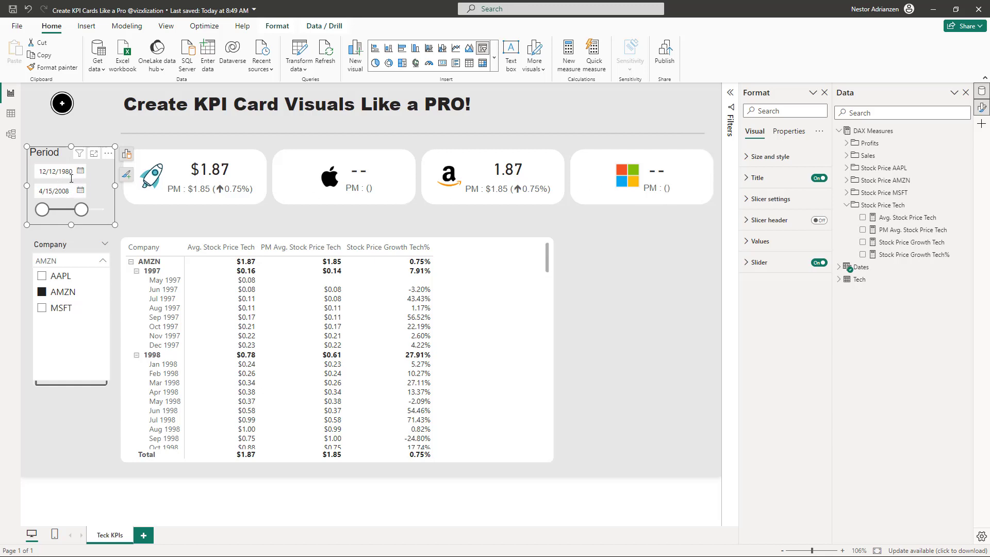
left_click(42, 308)
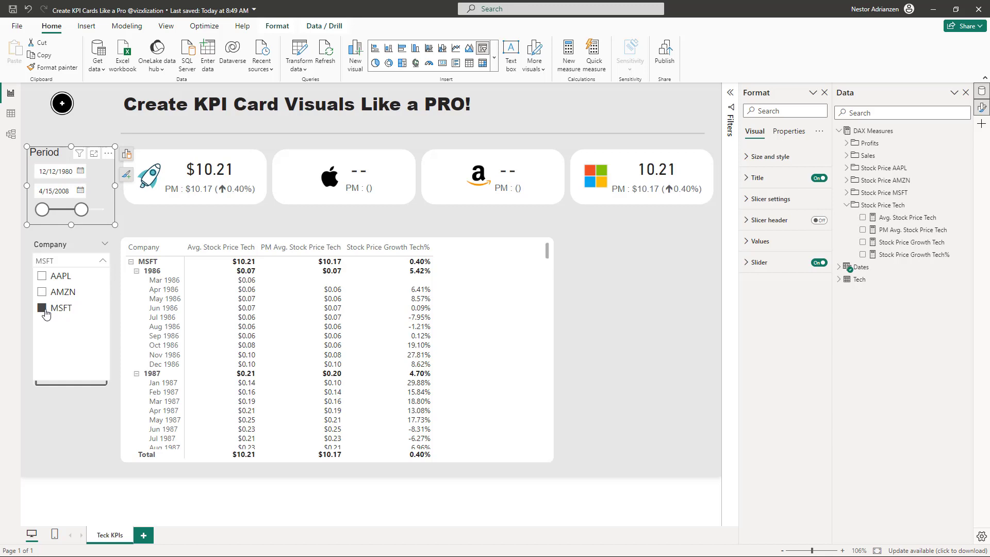
left_click(326, 226)
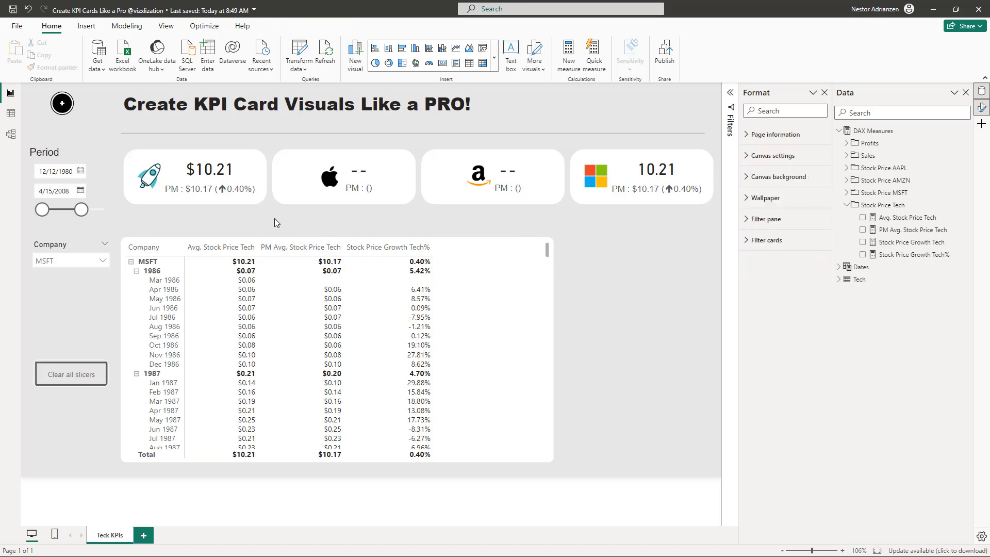
left_click(78, 374, "ctrl")
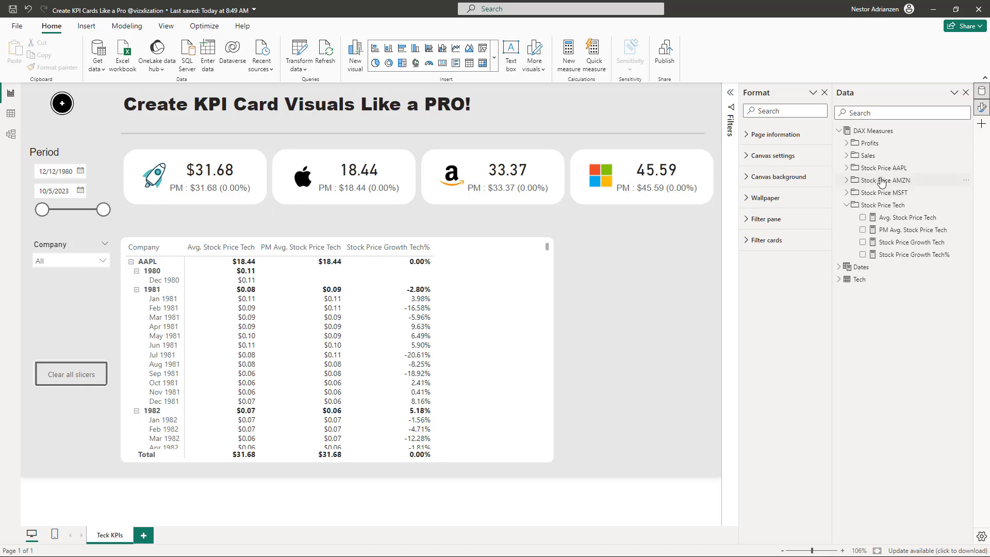
Format the Avg. Stock Price AAPL measure as currency with 2 decimal places.
left_click(847, 167)
left_click(907, 180)
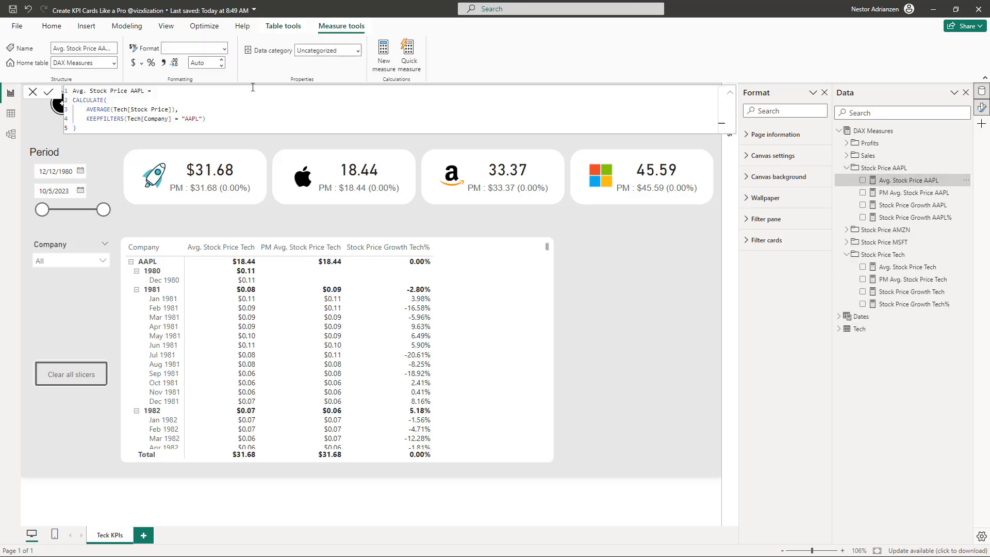
left_click(204, 63)
type("2")
key("Return")
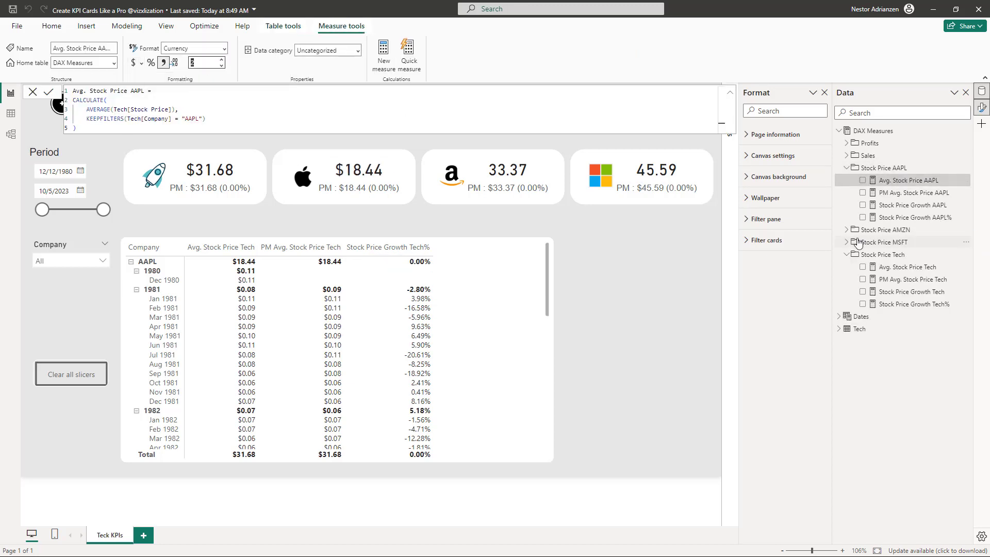
Format the Avg. Stock Price AMZN measure as currency with 2 decimal places.
left_click(847, 229)
left_click(911, 241)
left_click(203, 63)
type("2")
key("Return")
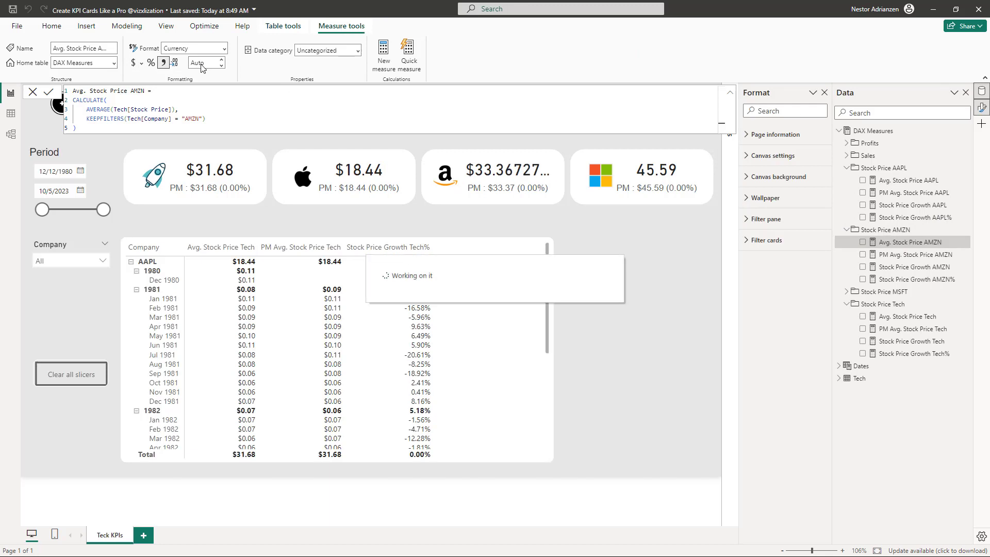
Format the Avg. Stock Price MSFT measure as currency with 2 decimal places.
left_click(619, 202)
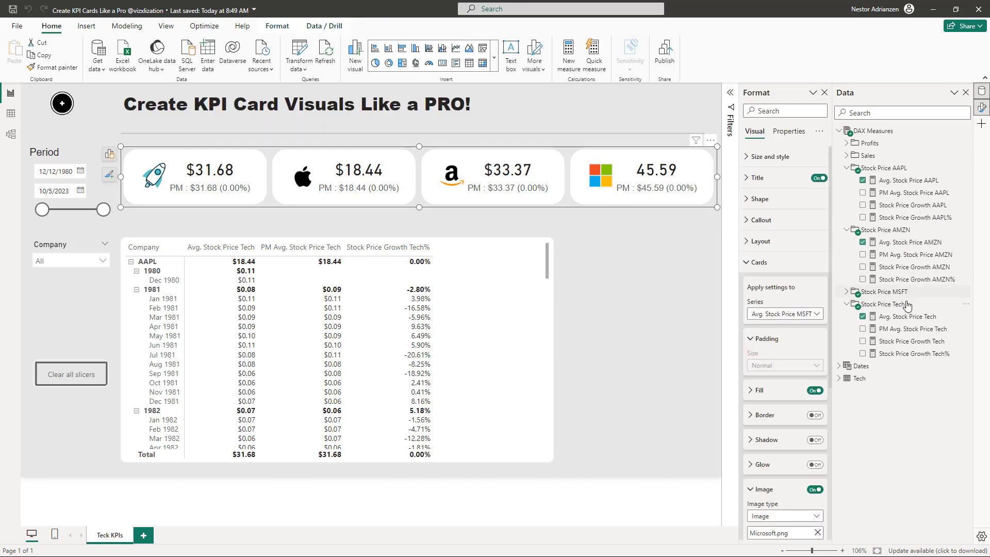
left_click(847, 292)
left_click(910, 304)
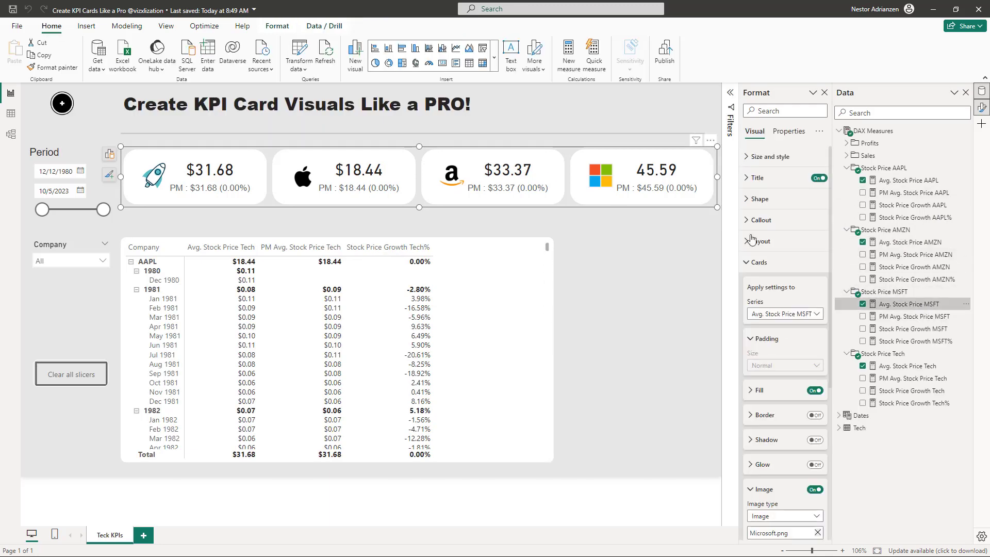
left_click(207, 64)
type("2")
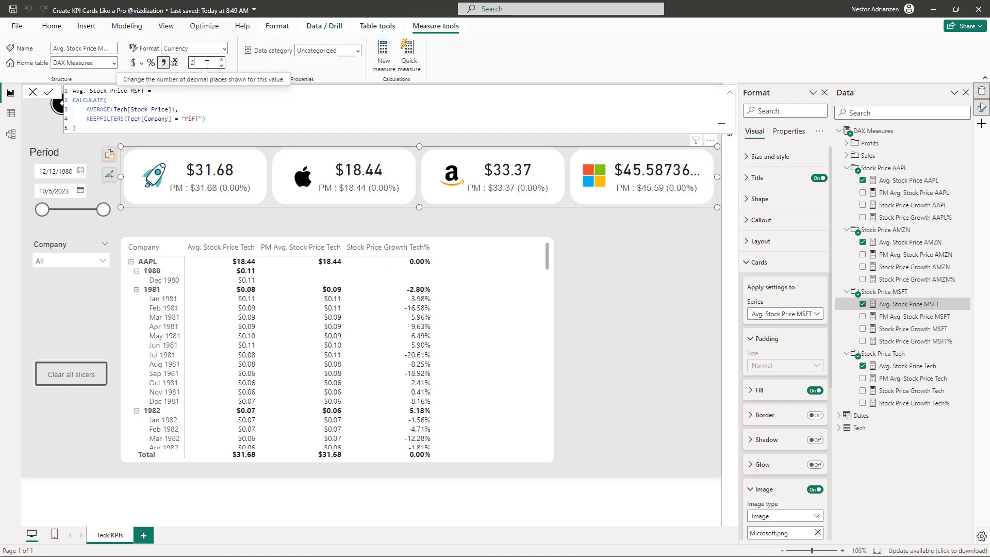
key("Return")
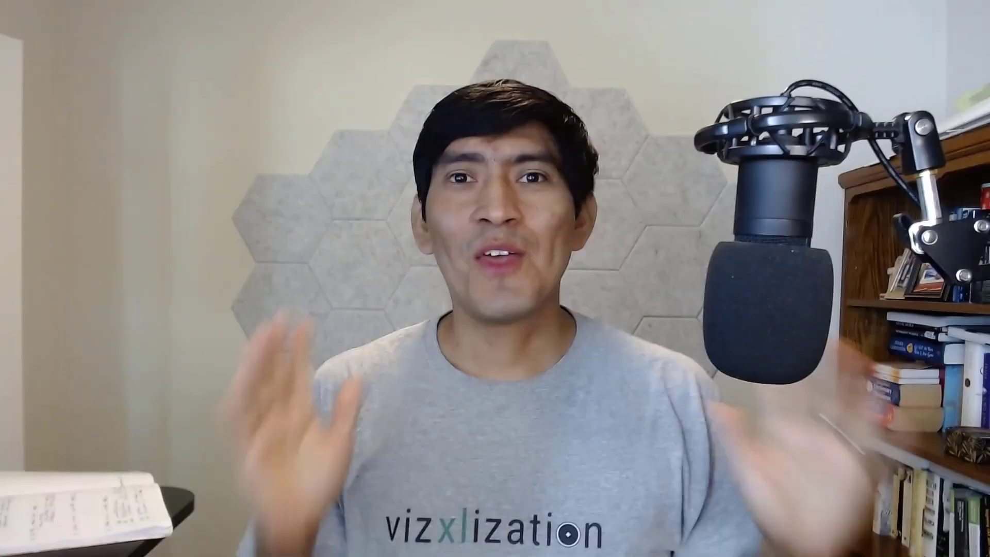